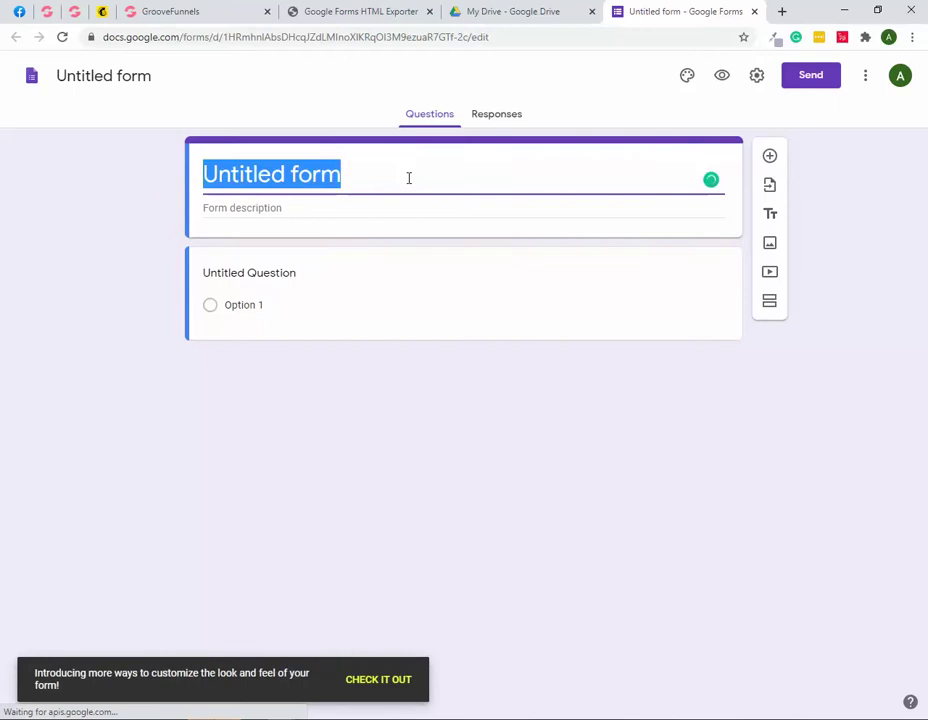
Step: Title the form 'GP DATA LIST' and add the description 'Fill out the form'
{"action": "type", "text": "GP"}
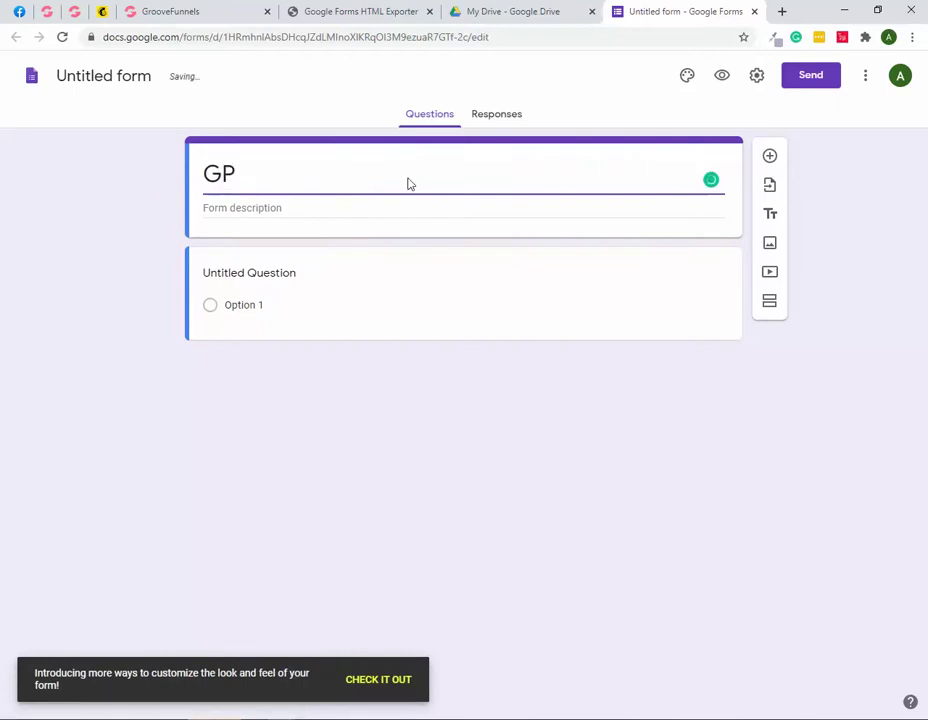
{"action": "type", "text": " DATA LIST"}
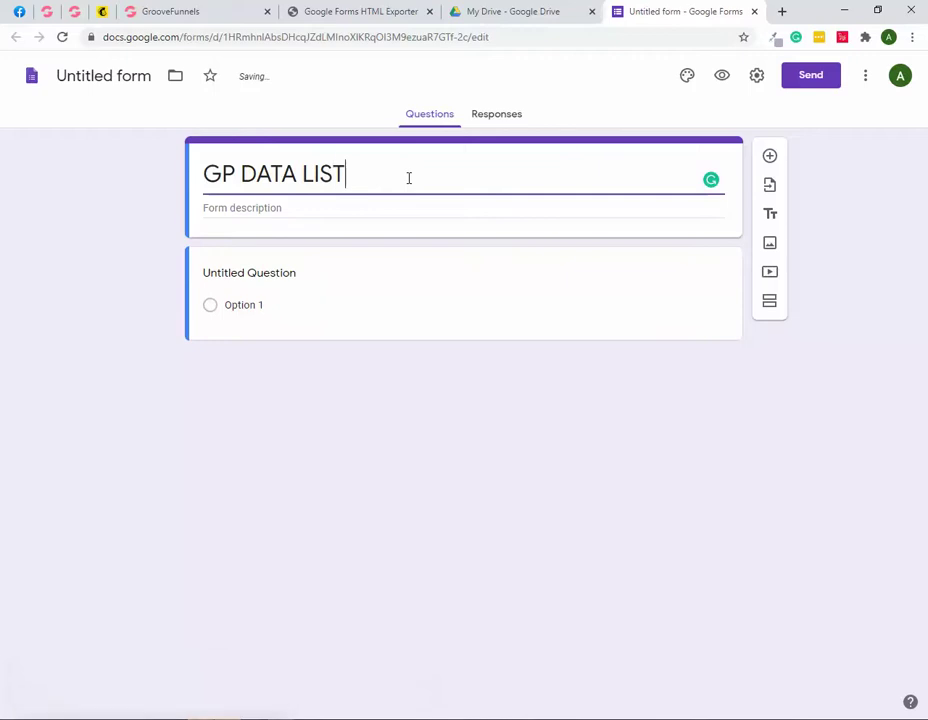
{"action": "left_click", "coordinate": [260, 208]}
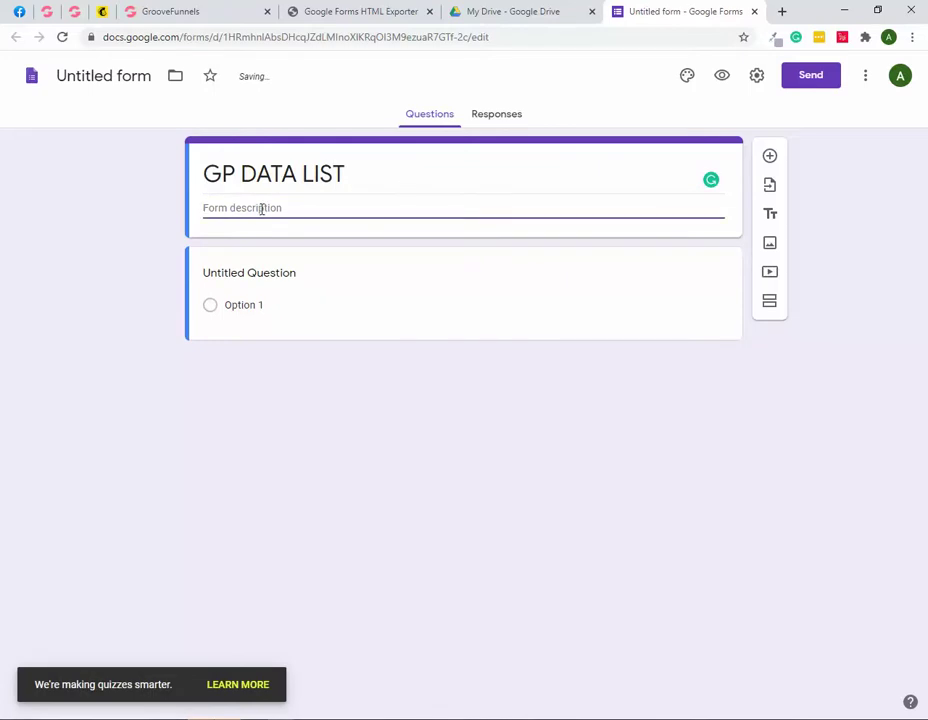
{"action": "type", "text": "Fill out "}
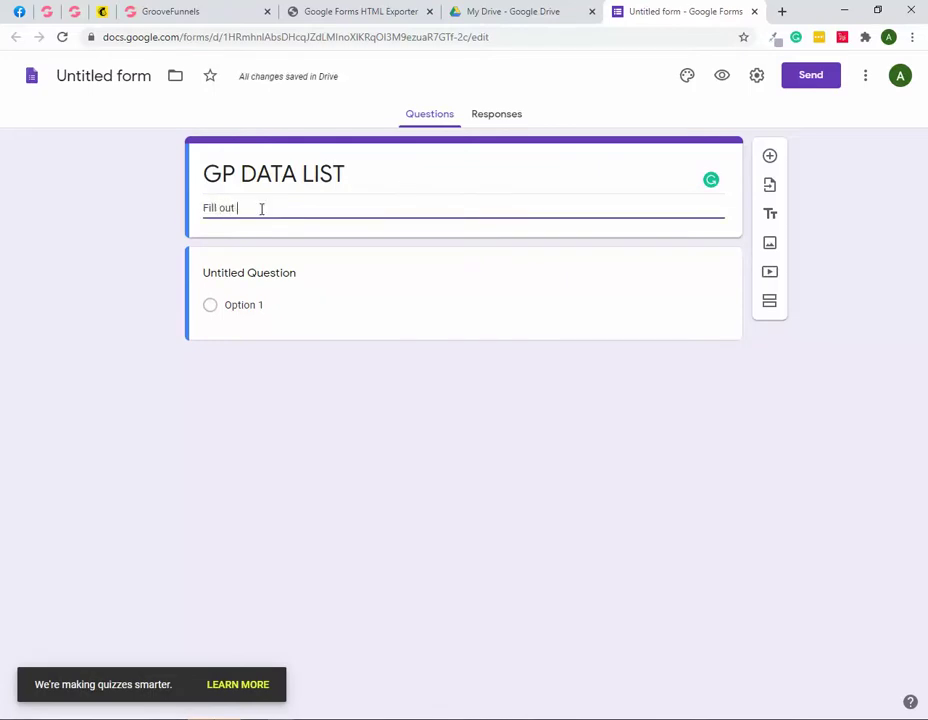
{"action": "type", "text": "the form"}
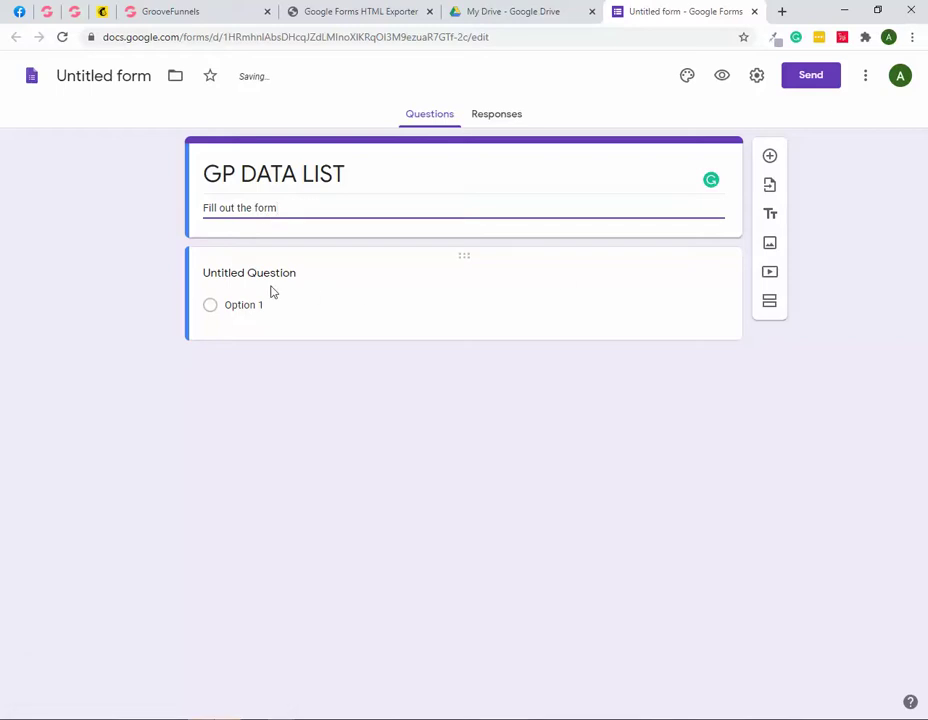
{"action": "left_click", "coordinate": [325, 301]}
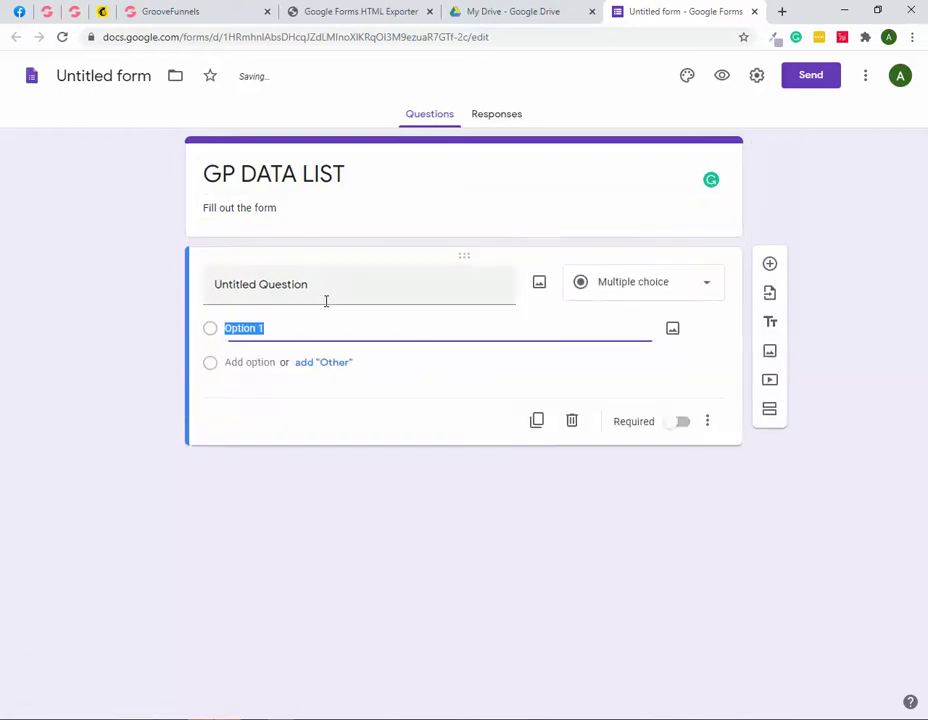
Step: Turn the first question into a short-answer question titled 'First Name'
{"action": "left_click", "coordinate": [662, 295]}
{"action": "left_click", "coordinate": [636, 204]}
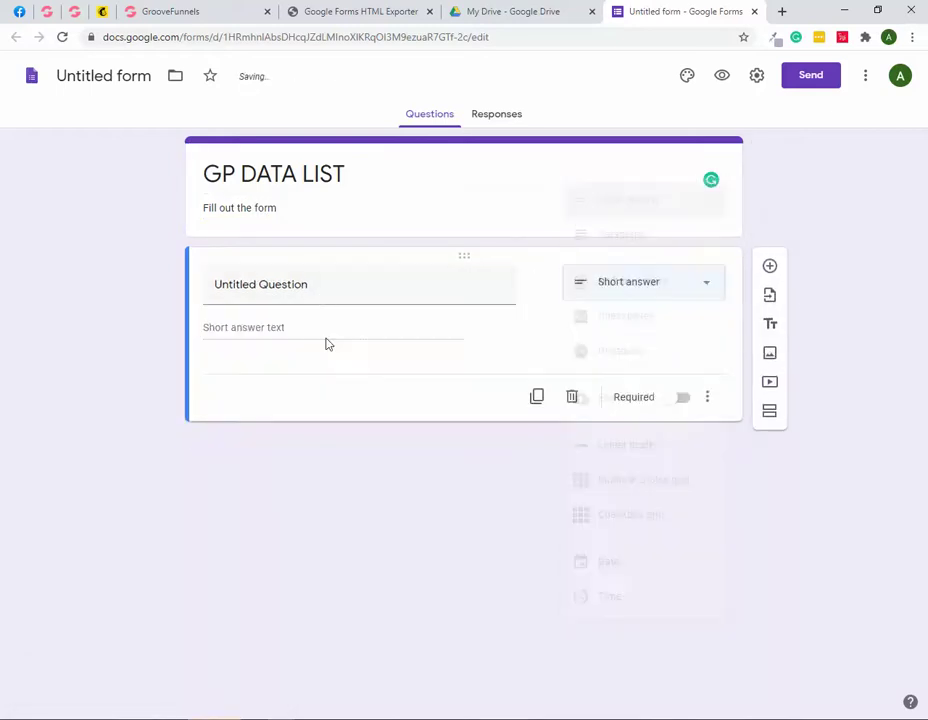
{"action": "triple_click", "coordinate": [312, 286]}
{"action": "type", "text": "F"}
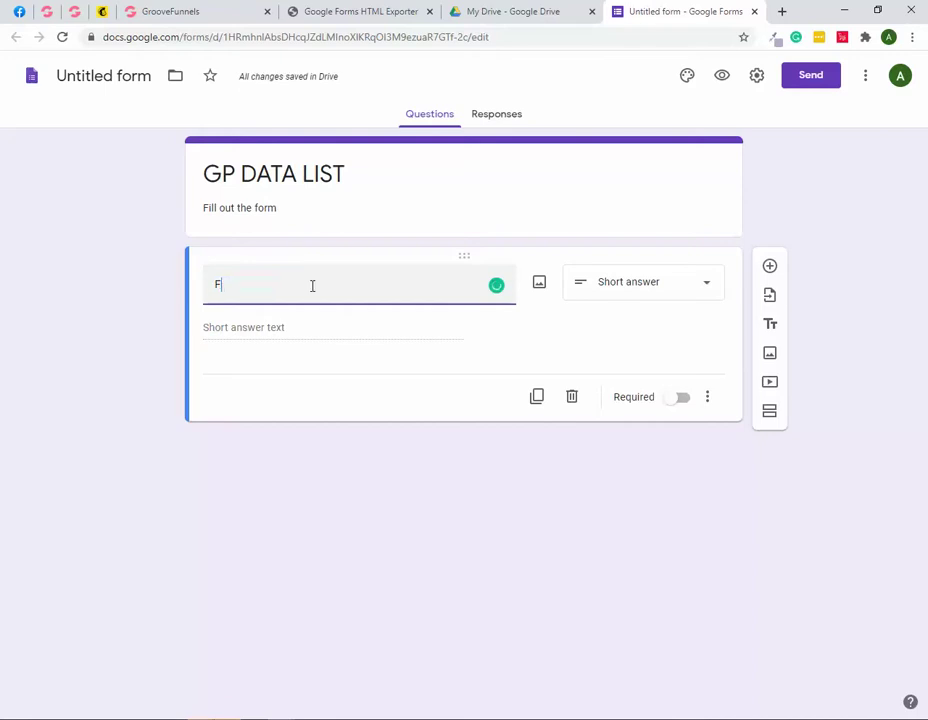
{"action": "type", "text": "irst Name"}
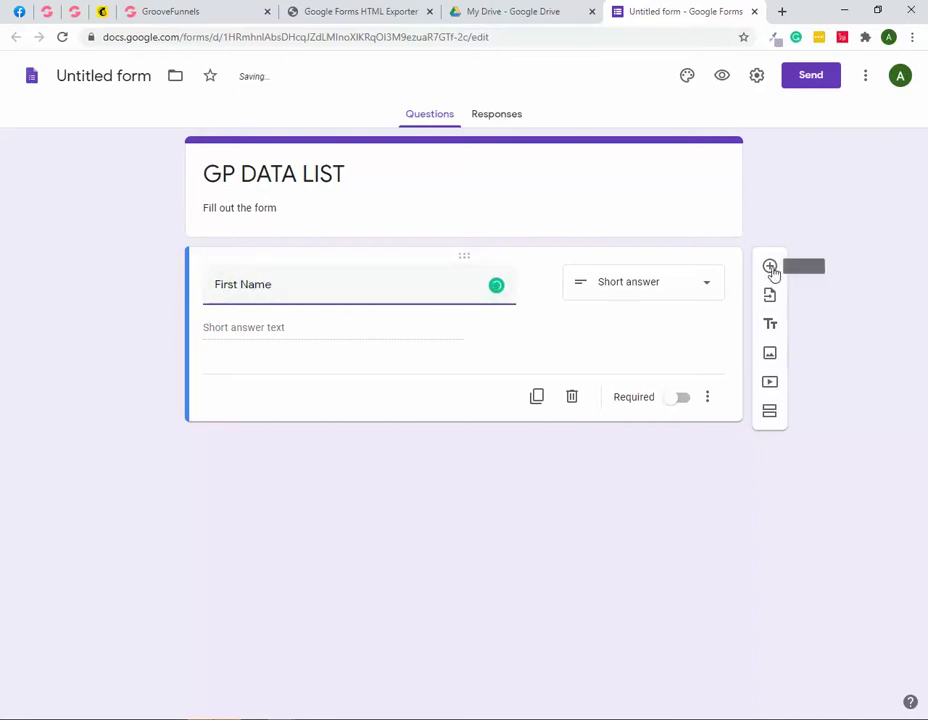
Step: Add a second short-answer question titled 'Email'
{"action": "left_click", "coordinate": [770, 270]}
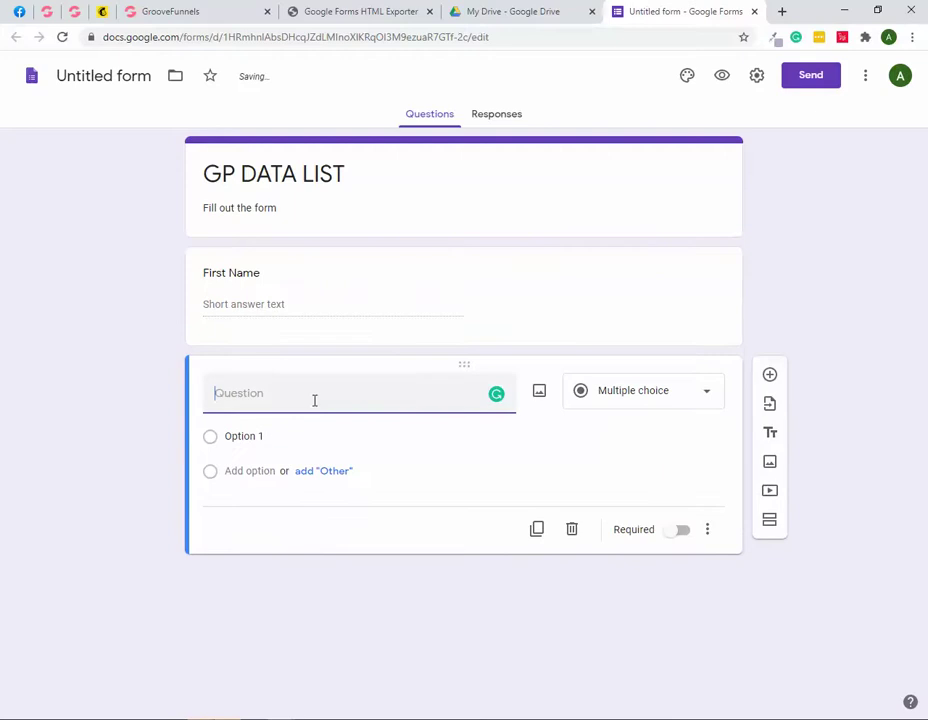
{"action": "type", "text": "Ema"}
{"action": "left_click", "coordinate": [675, 400]}
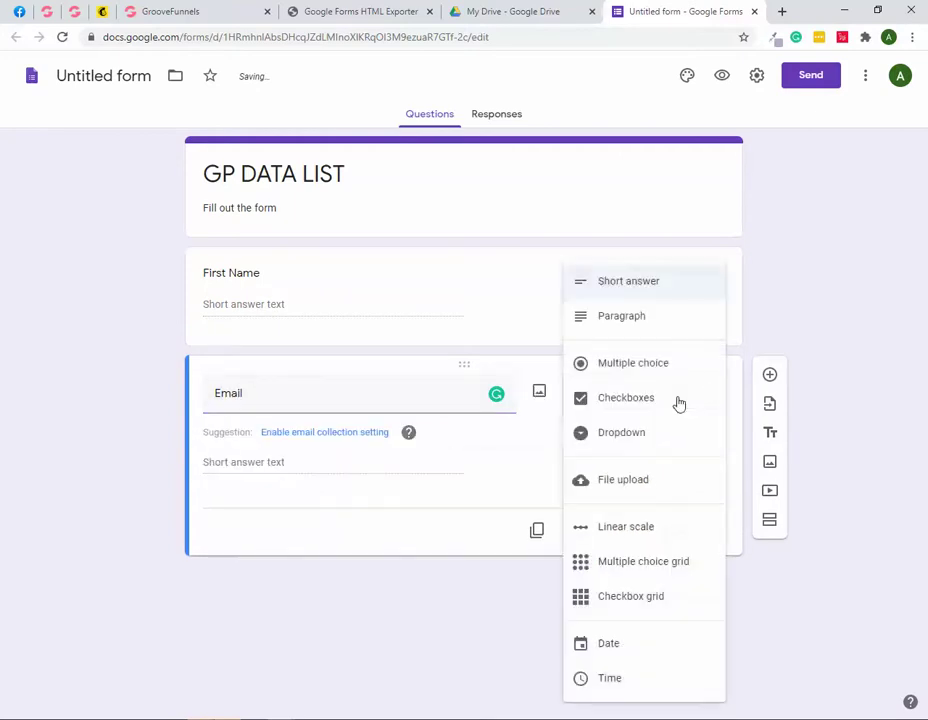
{"action": "left_click", "coordinate": [607, 285]}
Step: Mark both the Email and First Name questions as required
{"action": "left_click", "coordinate": [563, 324]}
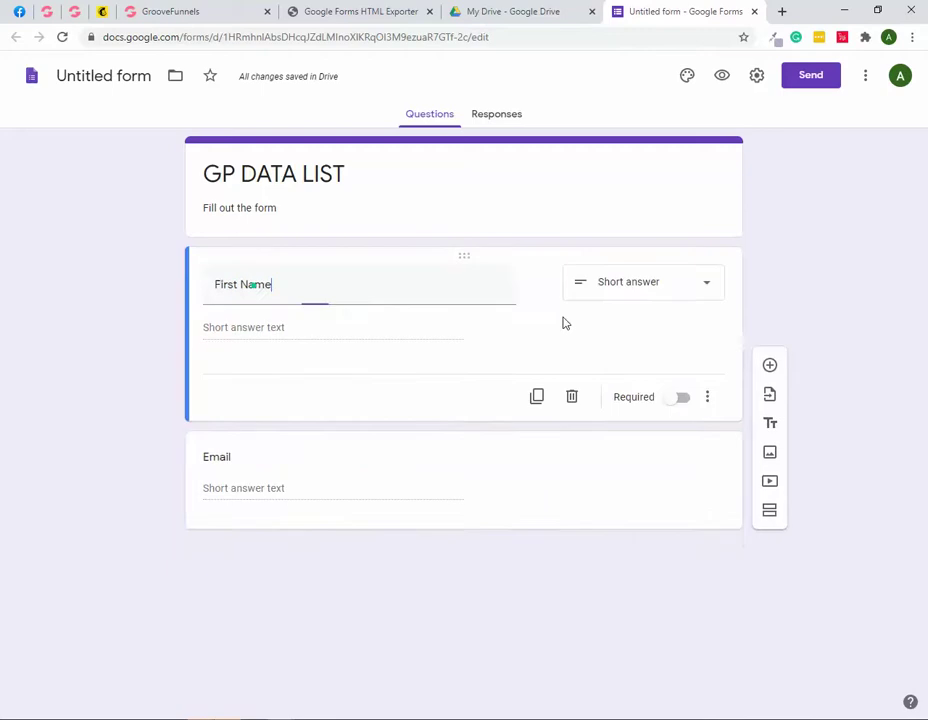
{"action": "left_click", "coordinate": [519, 472]}
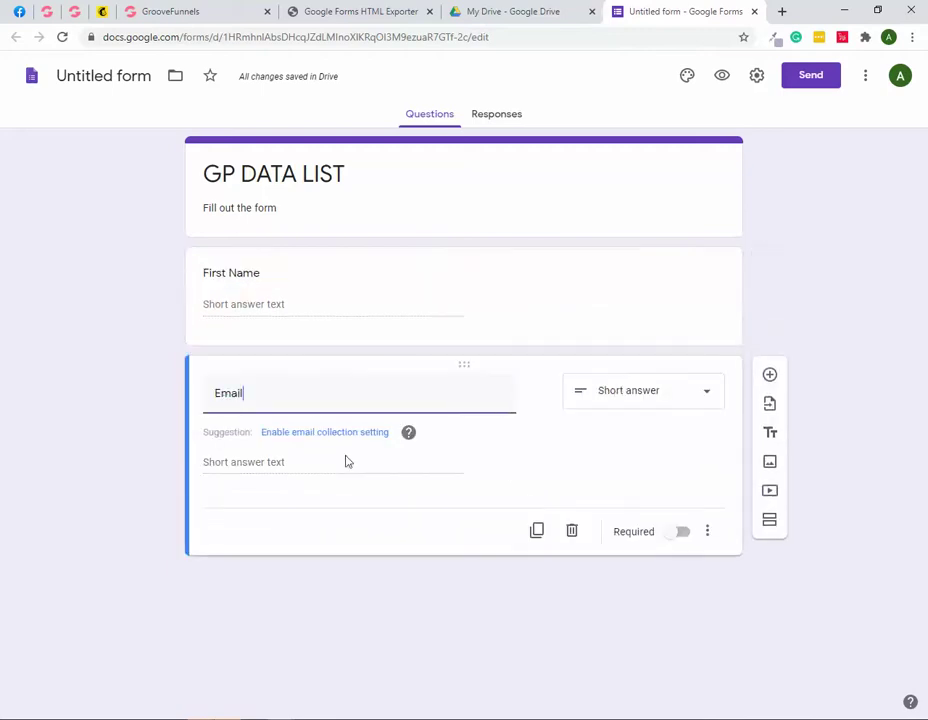
{"action": "left_click", "coordinate": [680, 535]}
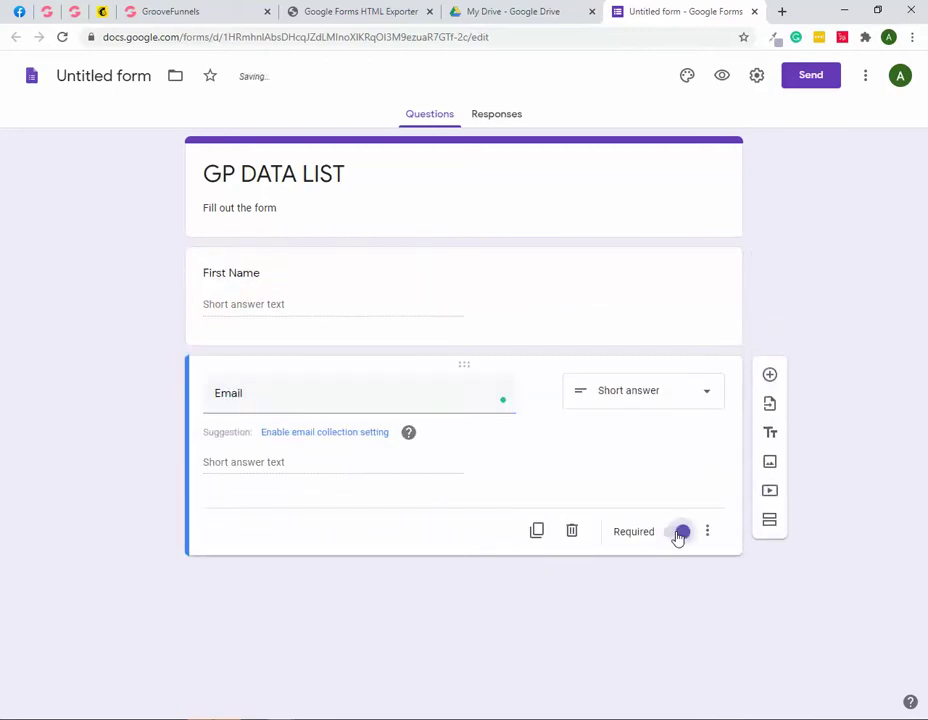
{"action": "left_click", "coordinate": [520, 309]}
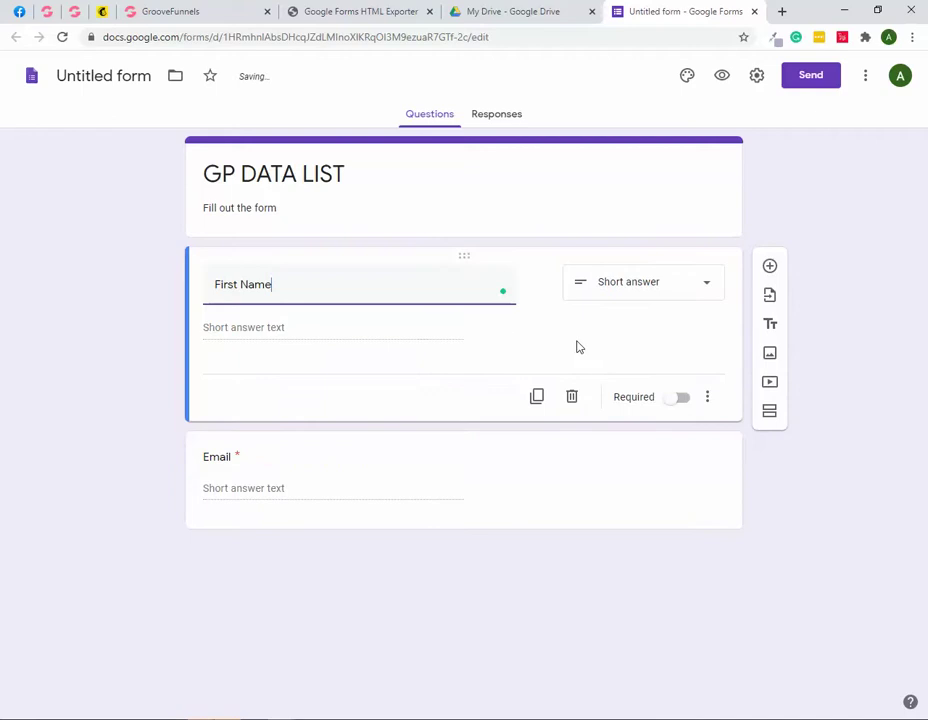
{"action": "left_click", "coordinate": [678, 399]}
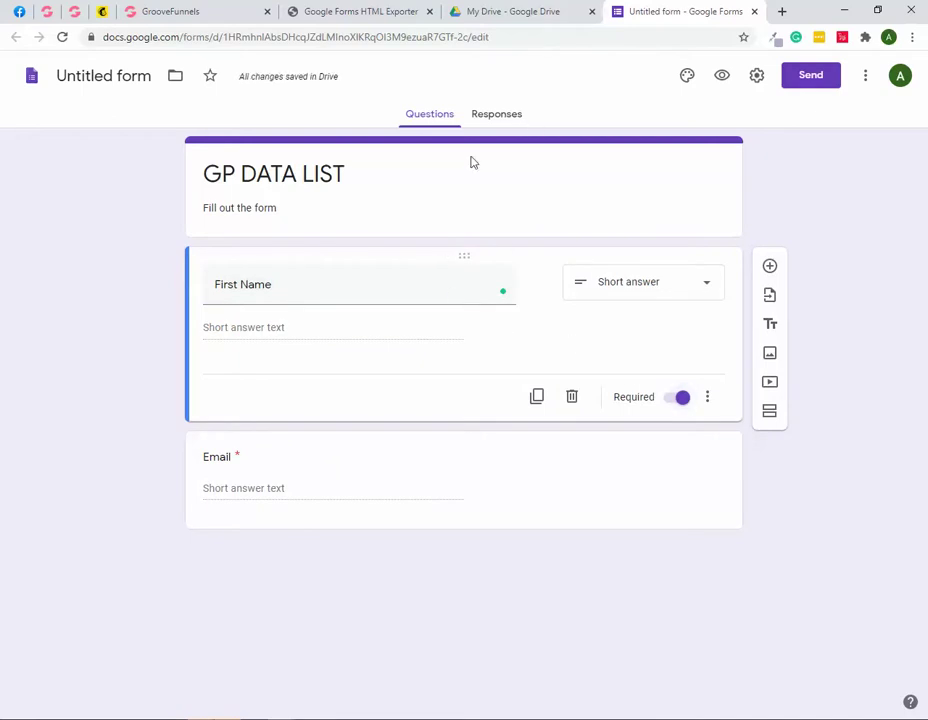
{"action": "left_click", "coordinate": [494, 122]}
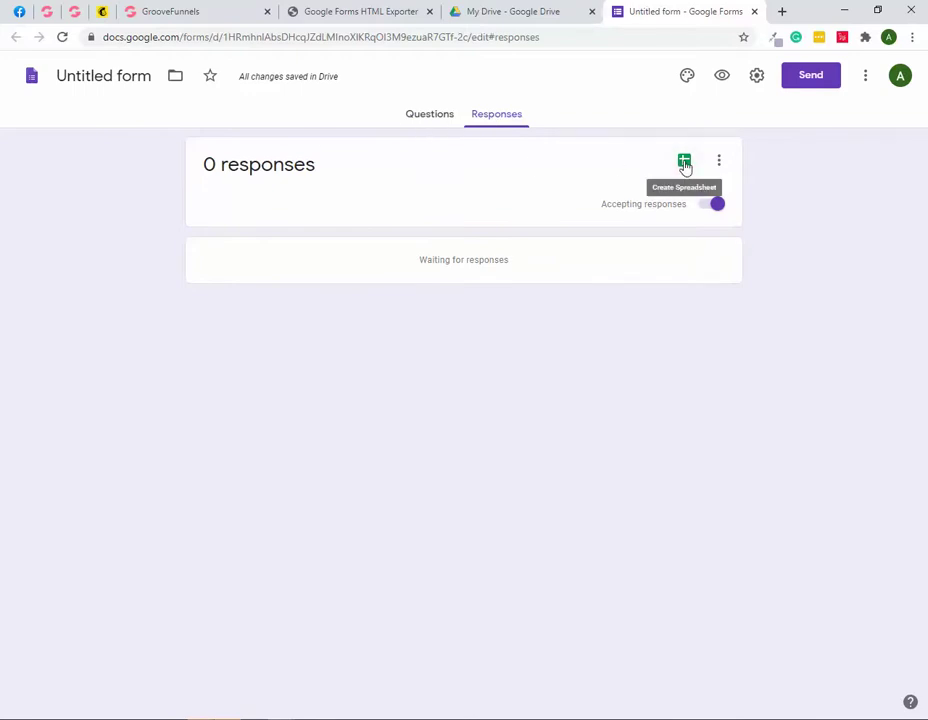
Step: Create a linked responses spreadsheet named 'GP DATA LIST'
{"action": "left_click", "coordinate": [684, 162]}
{"action": "triple_click", "coordinate": [520, 156]}
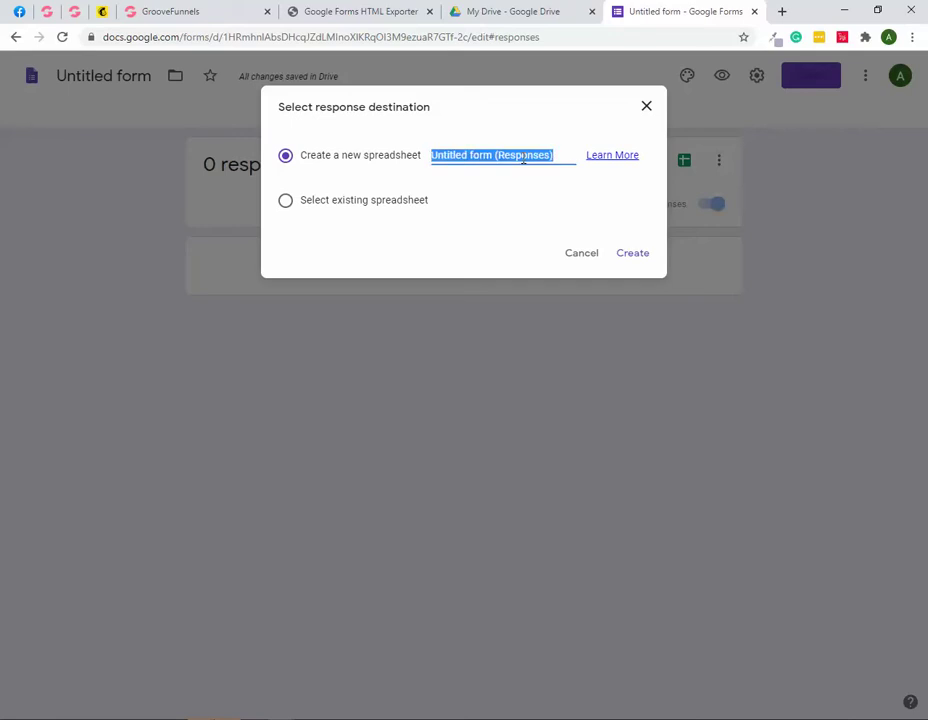
{"action": "type", "text": "GP DATA LIST"}
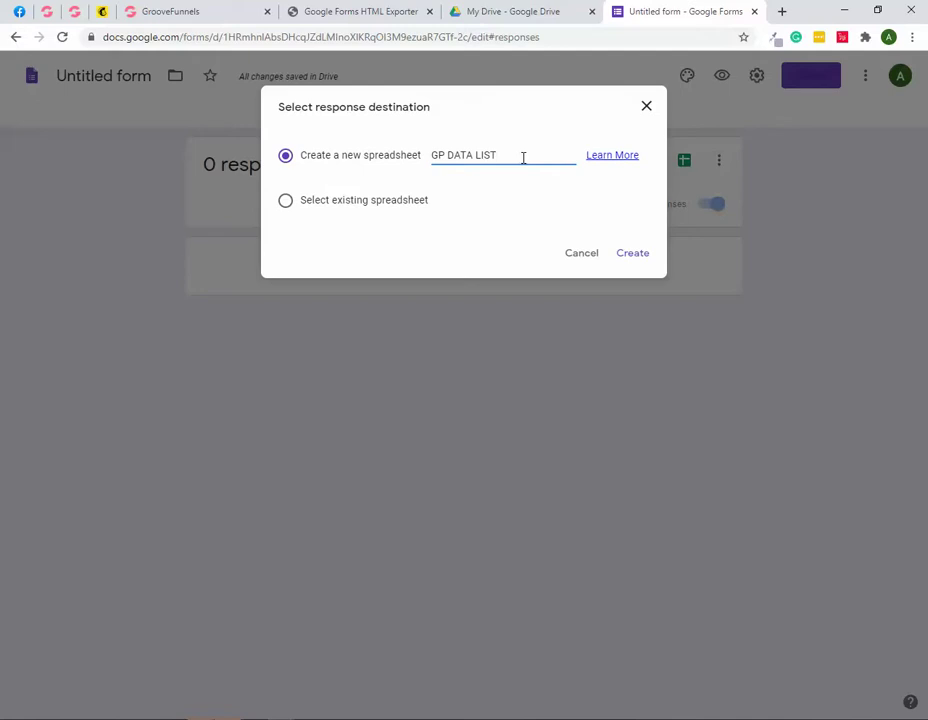
{"action": "left_click", "coordinate": [633, 256]}
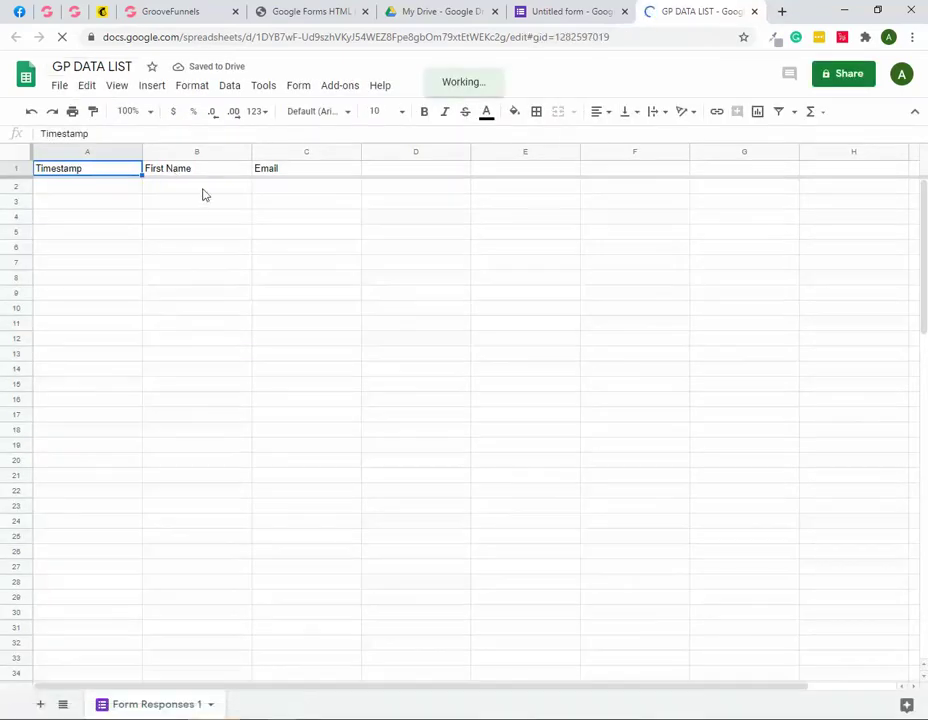
Step: Check the sheet's Timestamp, First Name and Email headers, then return to the form's Responses page
{"action": "left_click", "coordinate": [580, 12]}
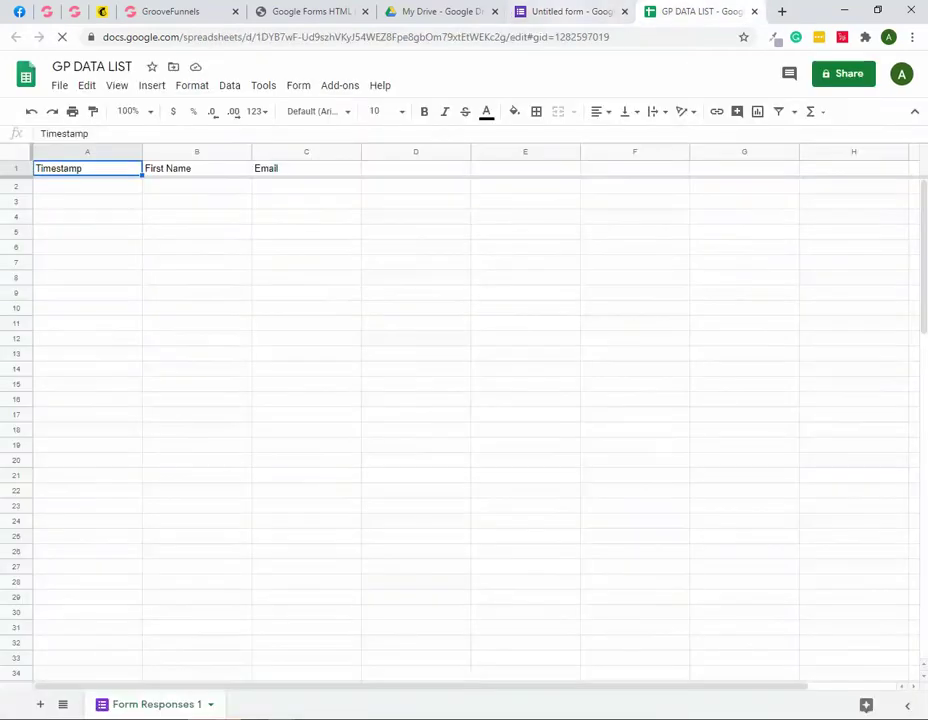
{"action": "left_click", "coordinate": [571, 8]}
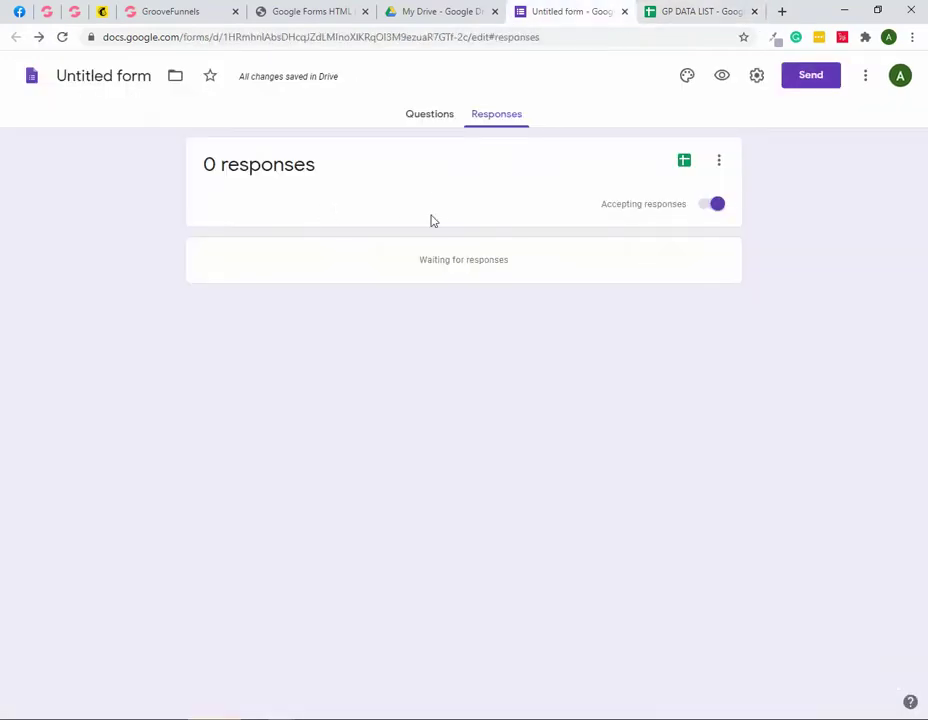
Step: Copy the form's shareable URL from the Send dialog's link option
{"action": "left_click", "coordinate": [811, 78]}
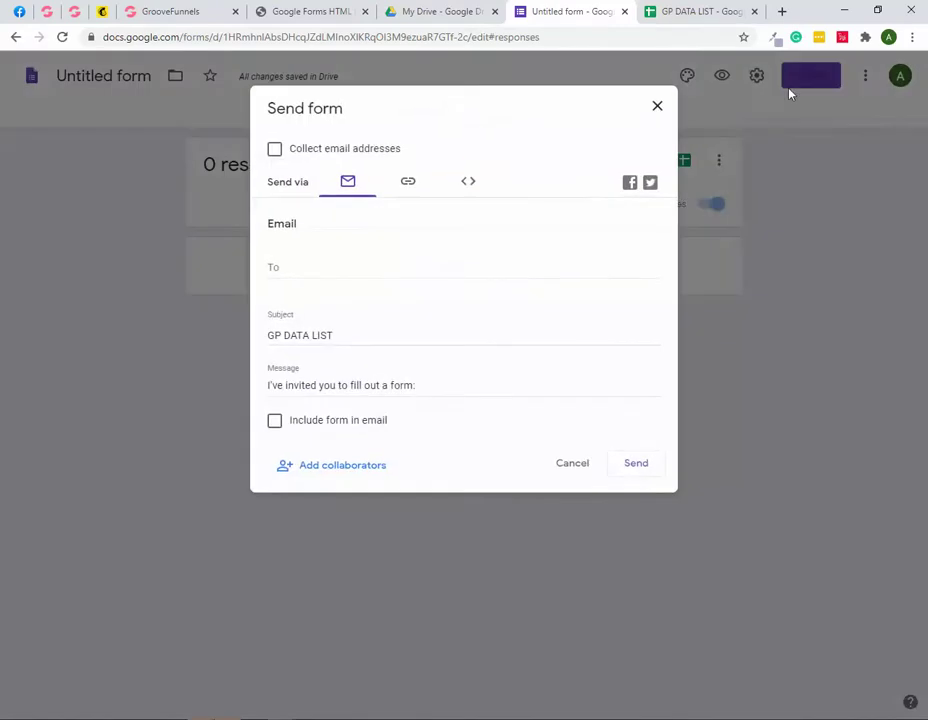
{"action": "left_click", "coordinate": [408, 184]}
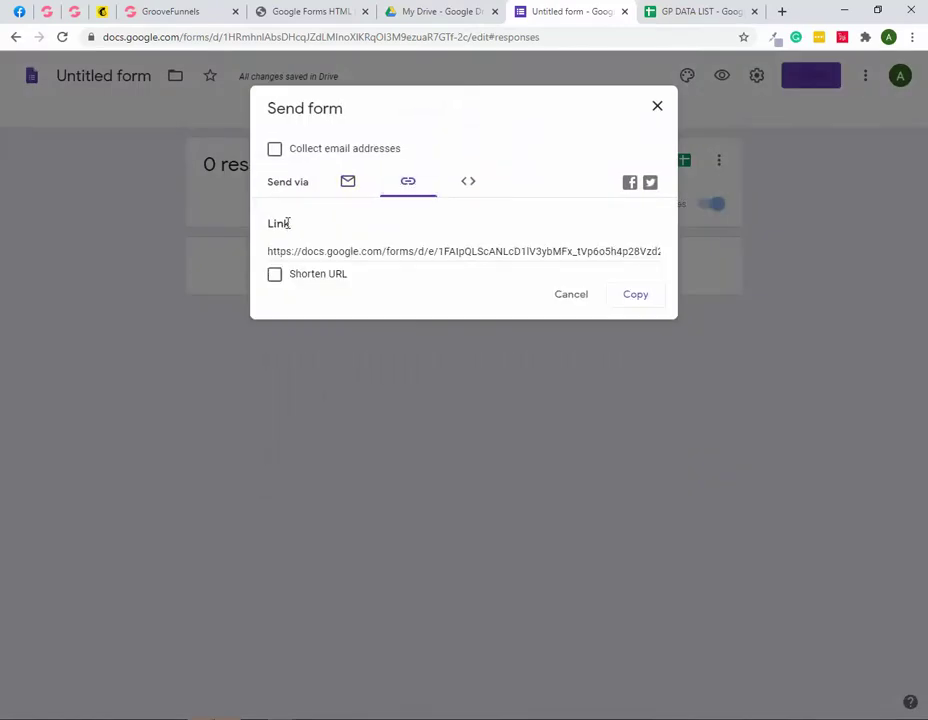
{"action": "left_click", "coordinate": [423, 251]}
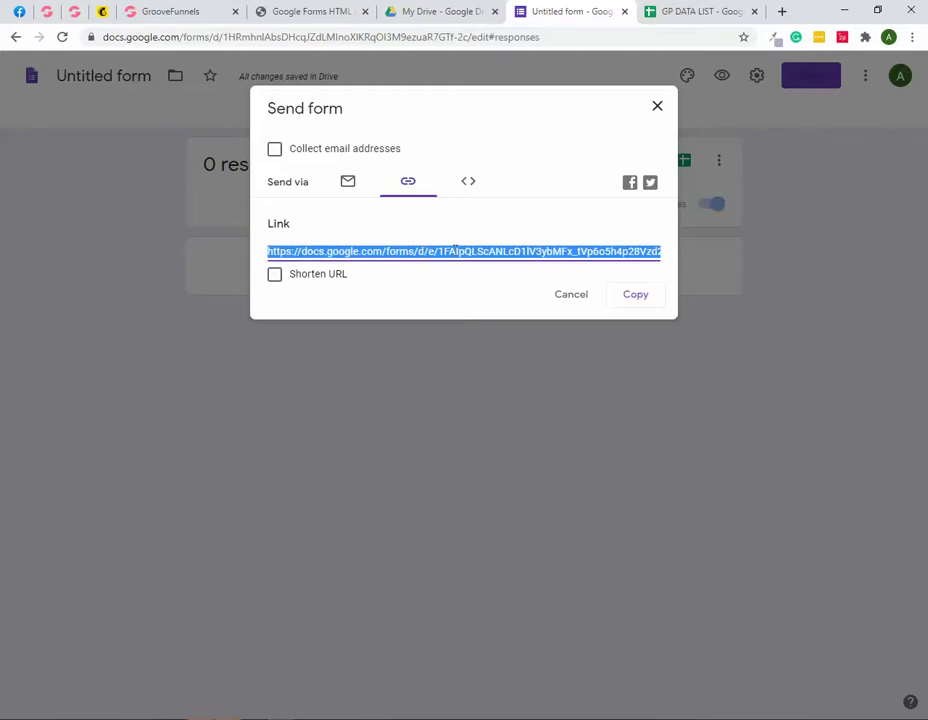
{"action": "right_click", "coordinate": [455, 253]}
{"action": "left_click", "coordinate": [489, 263]}
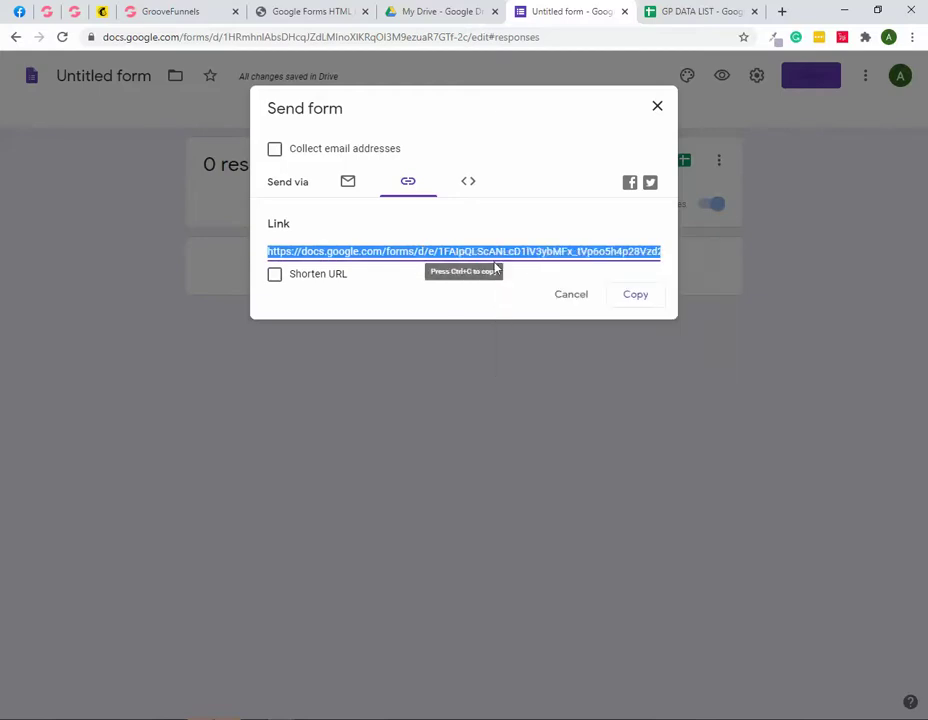
Step: Paste the form's public link into the HTML Exporter and generate the HTML
{"action": "left_click", "coordinate": [307, 14]}
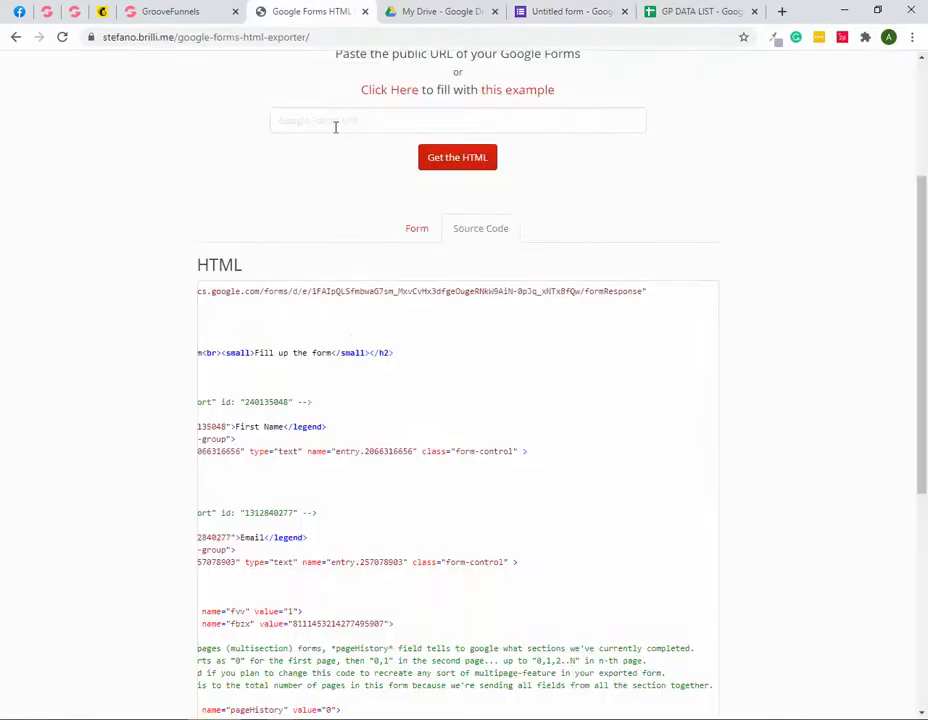
{"action": "scroll", "coordinate": [335, 127], "scroll_direction": "up", "scroll_amount": 3}
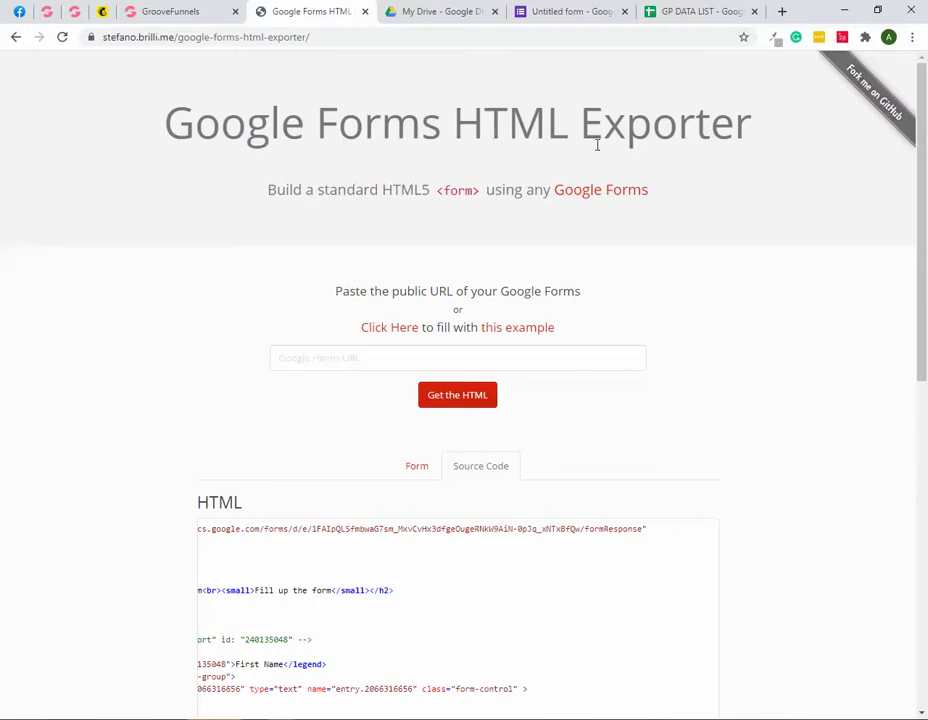
{"action": "left_click", "coordinate": [423, 358]}
{"action": "right_click", "coordinate": [423, 359]}
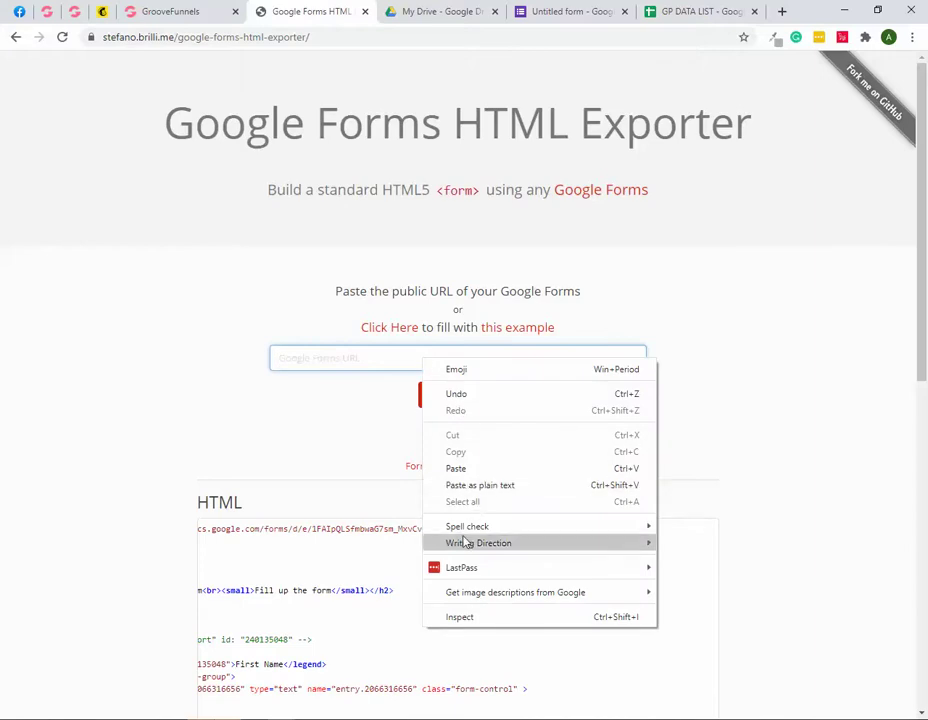
{"action": "left_click", "coordinate": [456, 468]}
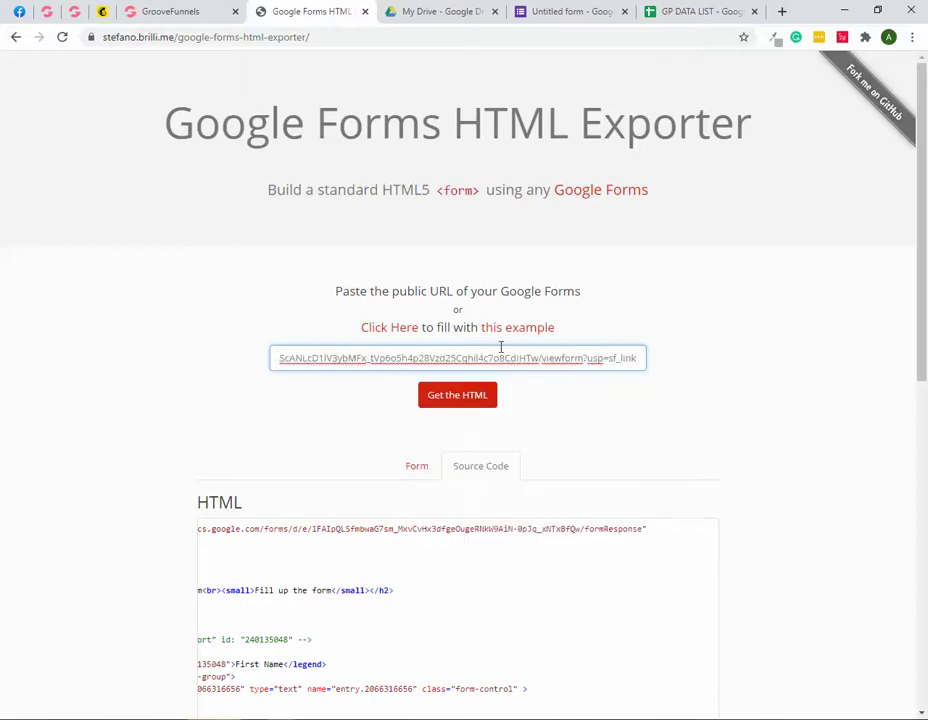
{"action": "left_click", "coordinate": [460, 398]}
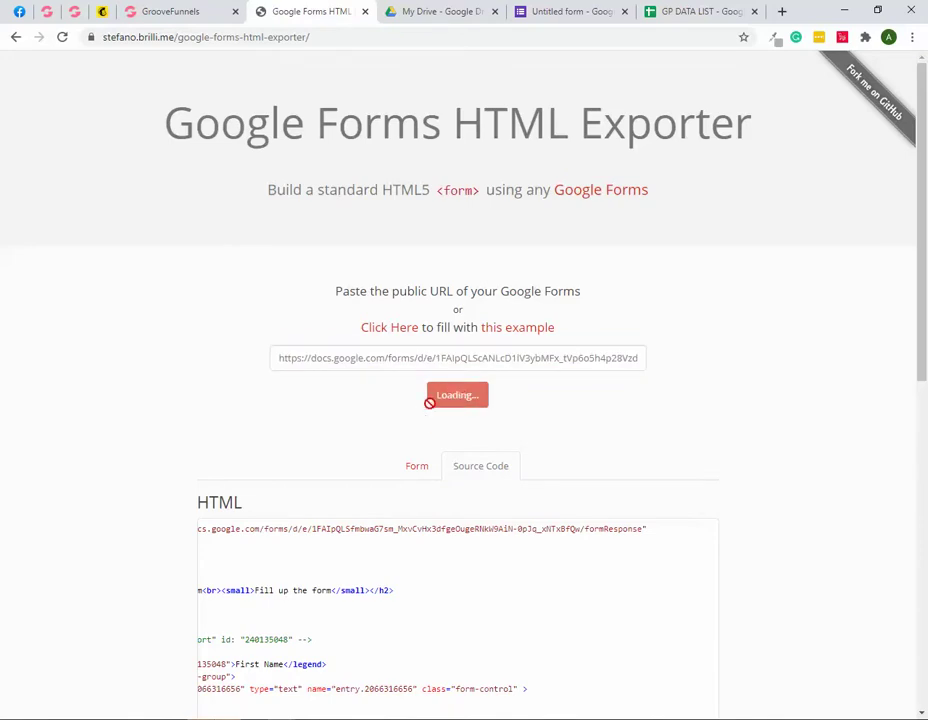
Step: Review the generated form preview and source code, then open the GroovePages Popups list
{"action": "scroll", "coordinate": [355, 458], "scroll_direction": "down", "scroll_amount": 1}
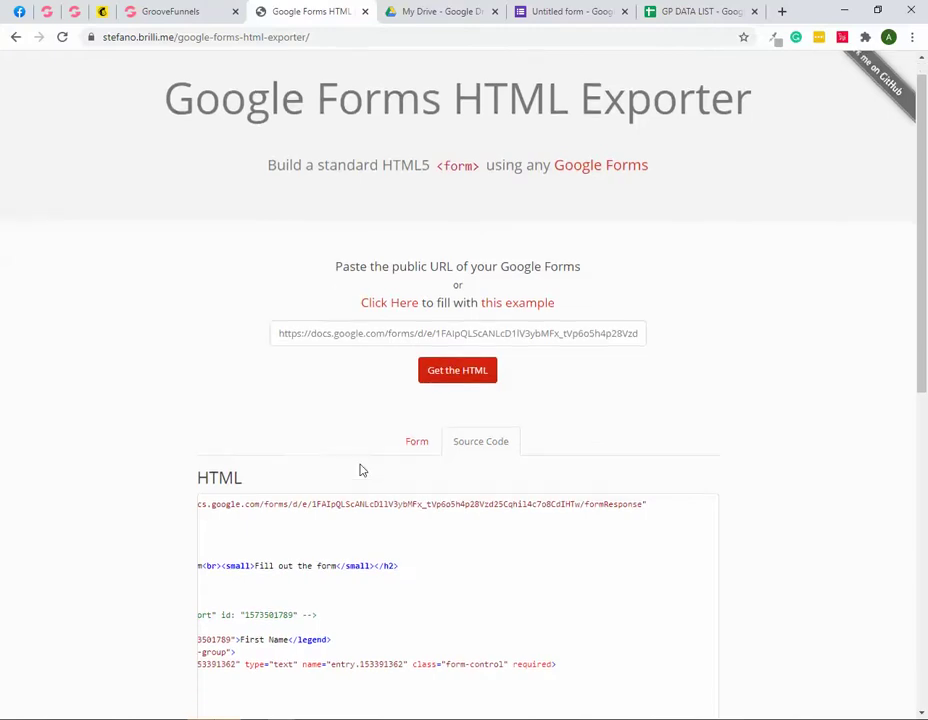
{"action": "left_click", "coordinate": [407, 404]}
{"action": "scroll", "coordinate": [215, 528], "scroll_direction": "down", "scroll_amount": 1}
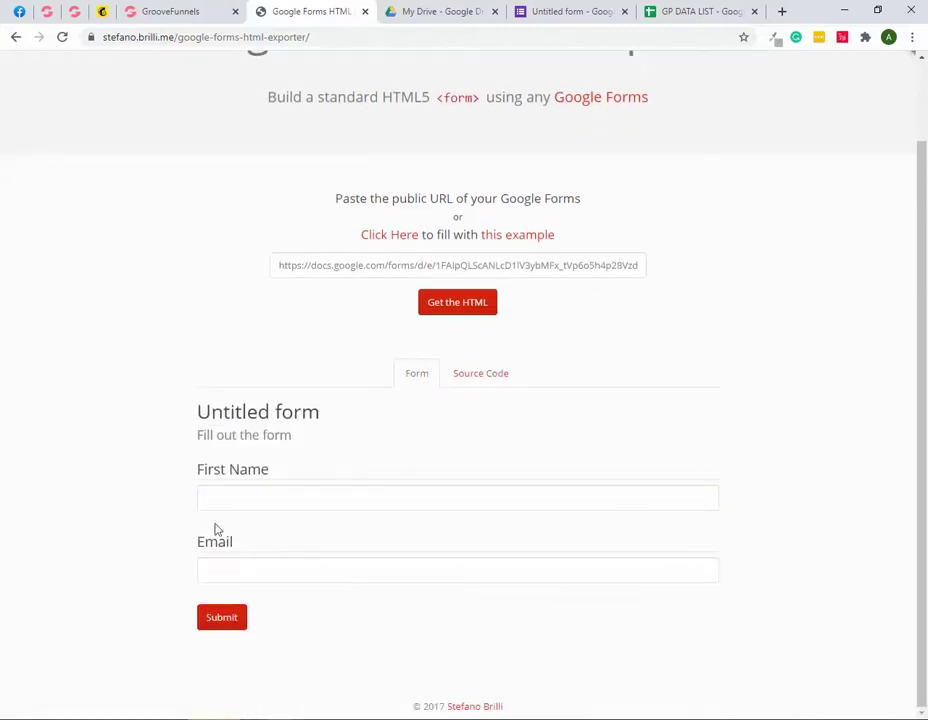
{"action": "left_click", "coordinate": [482, 374]}
{"action": "scroll", "coordinate": [460, 392], "scroll_direction": "down", "scroll_amount": 5}
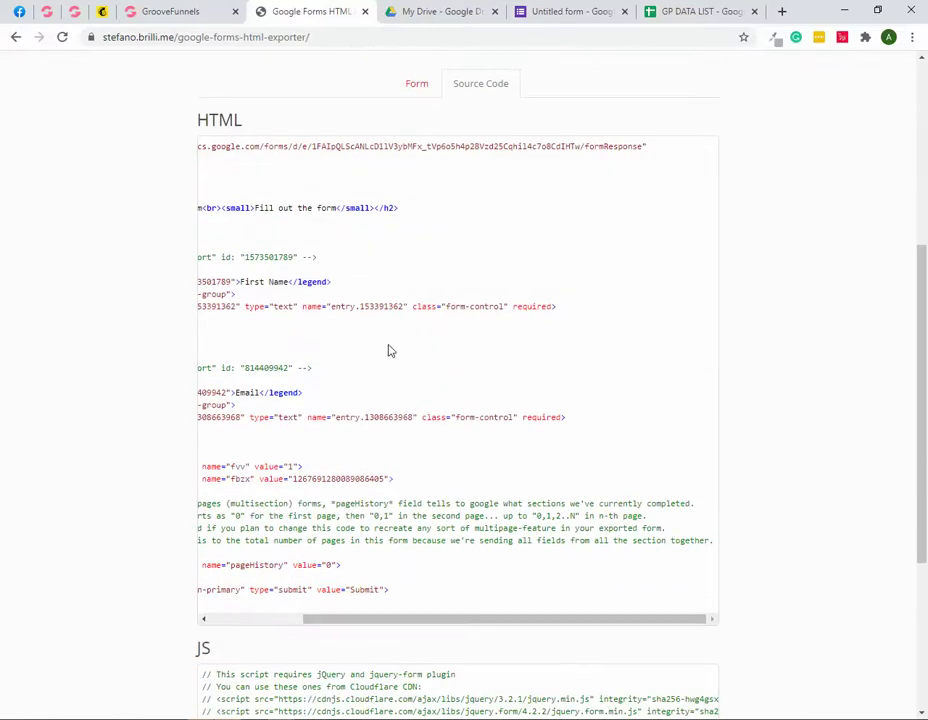
{"action": "left_click_drag", "start_coordinate": [441, 619], "coordinate": [290, 618]}
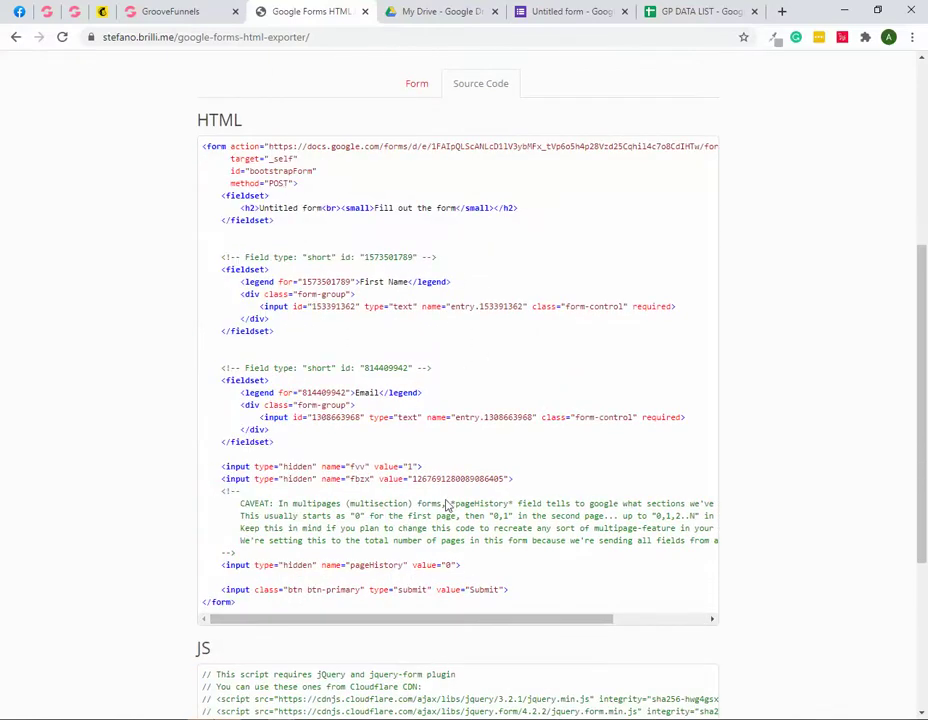
{"action": "left_click", "coordinate": [125, 14]}
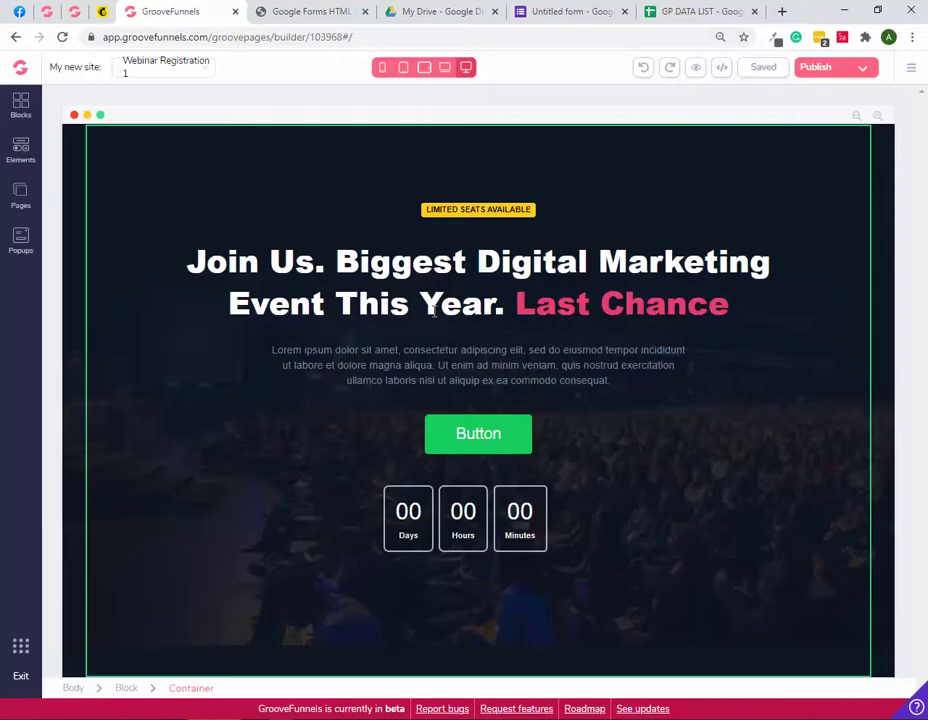
{"action": "left_click", "coordinate": [20, 242]}
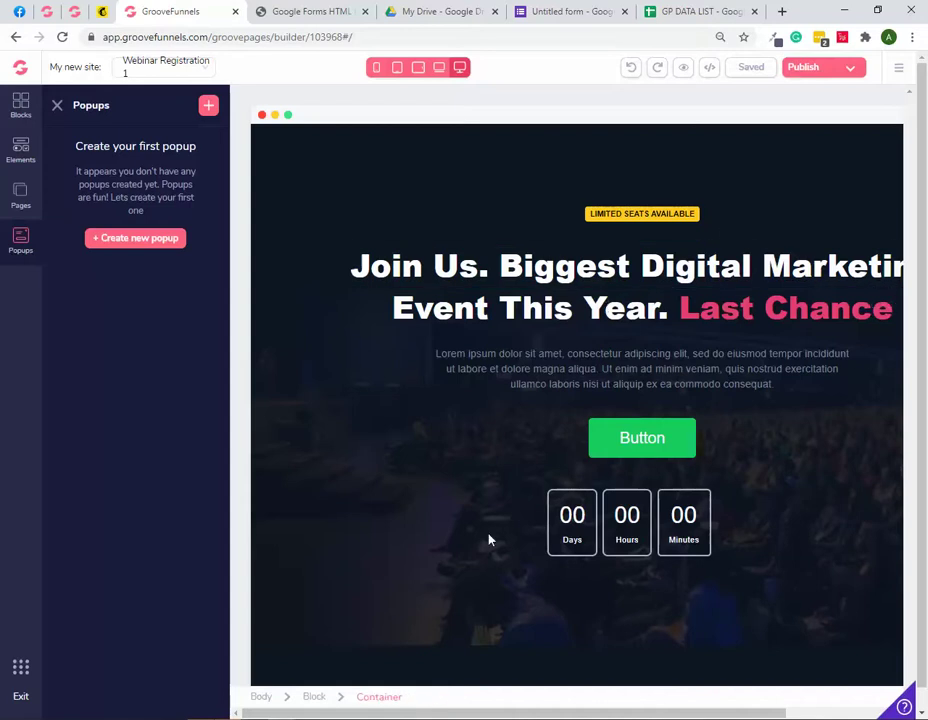
Step: Create a popup named 'Sign Up' from the first newsletter template and close the side panels
{"action": "left_click", "coordinate": [206, 110]}
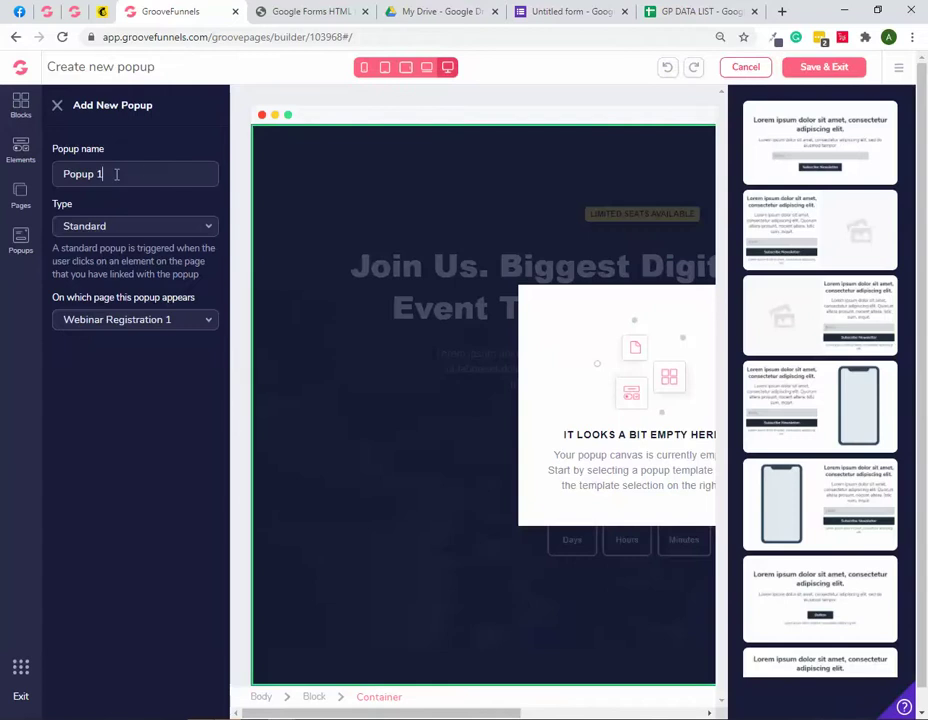
{"action": "key", "text": "ctrl+a"}
{"action": "type", "text": "Si"}
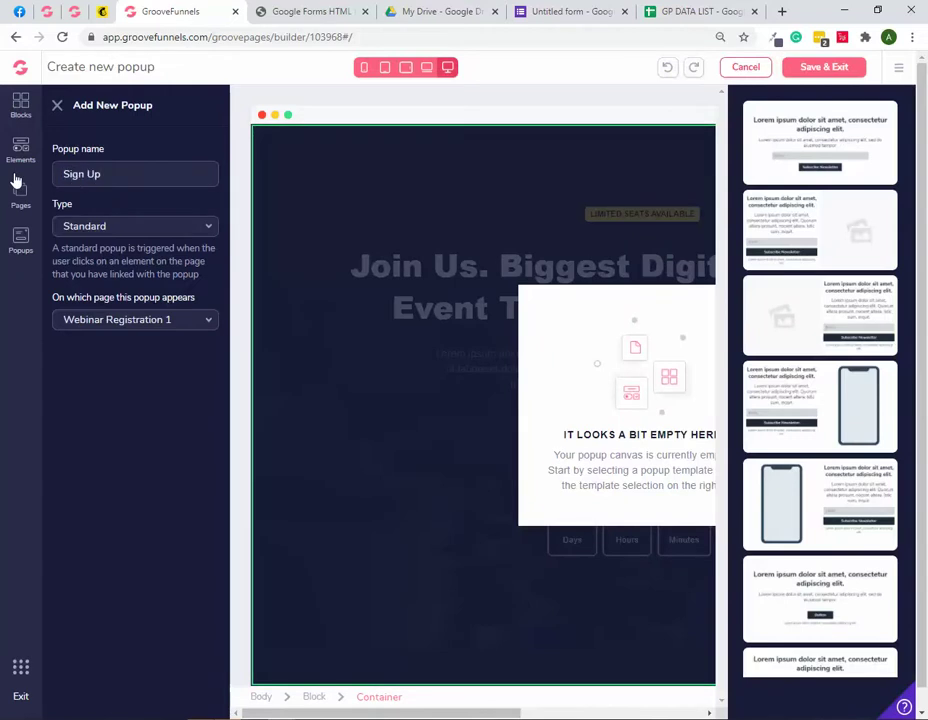
{"action": "left_click", "coordinate": [785, 154]}
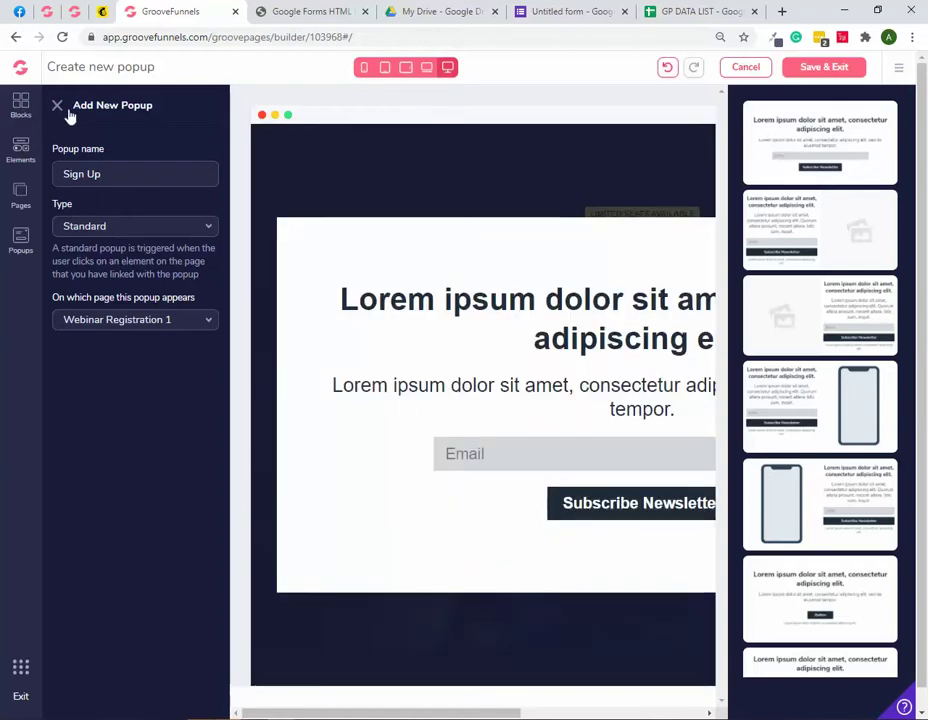
{"action": "left_click", "coordinate": [57, 106]}
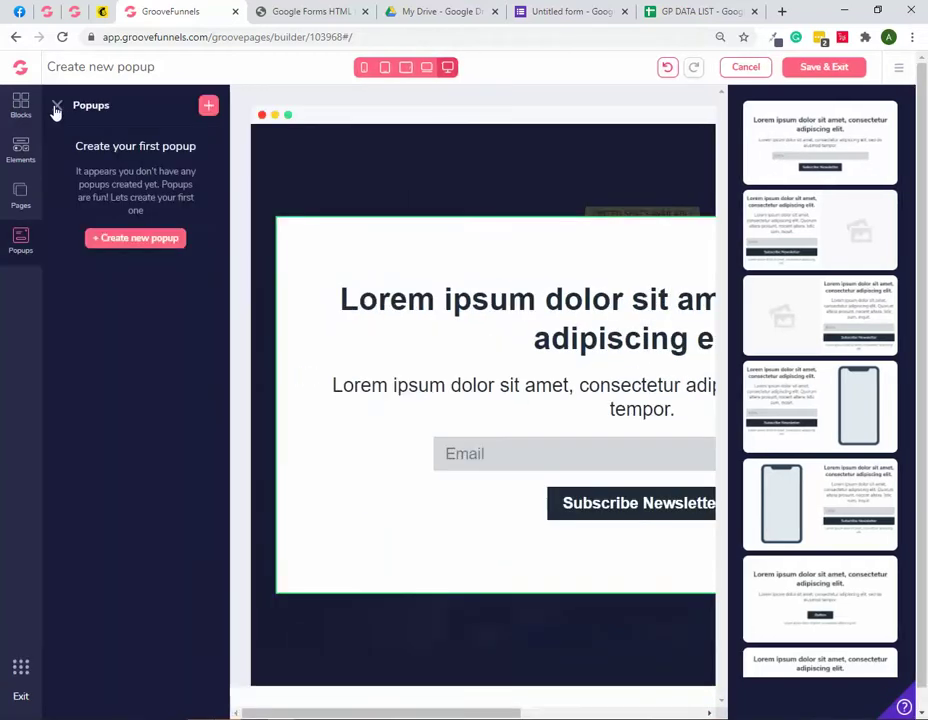
{"action": "left_click", "coordinate": [57, 106]}
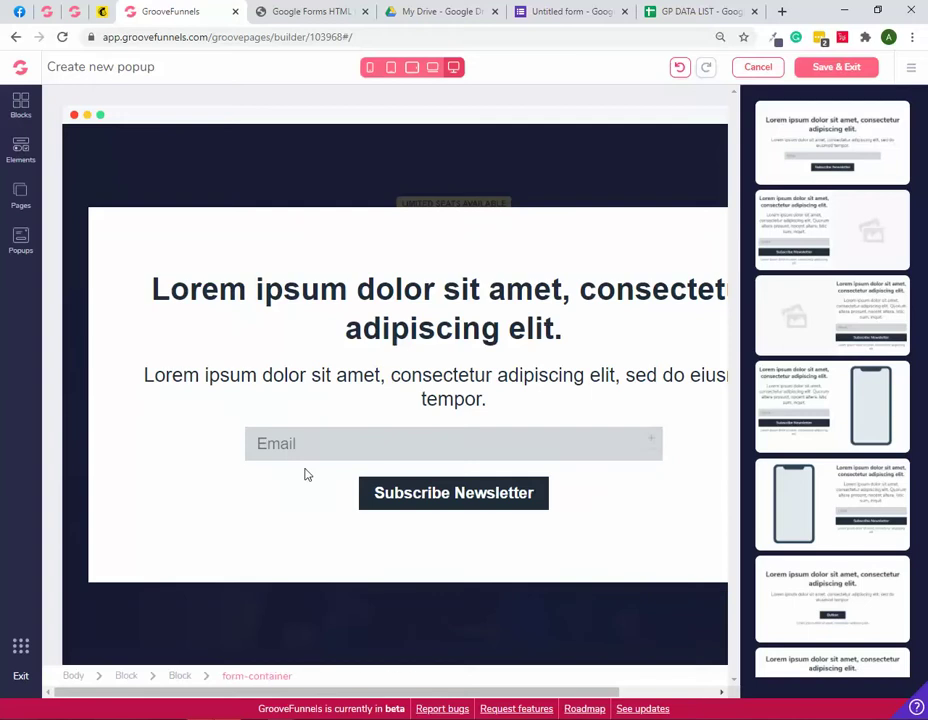
Step: Duplicate the popup's Email field and open the upper copy's configuration
{"action": "left_click", "coordinate": [358, 443]}
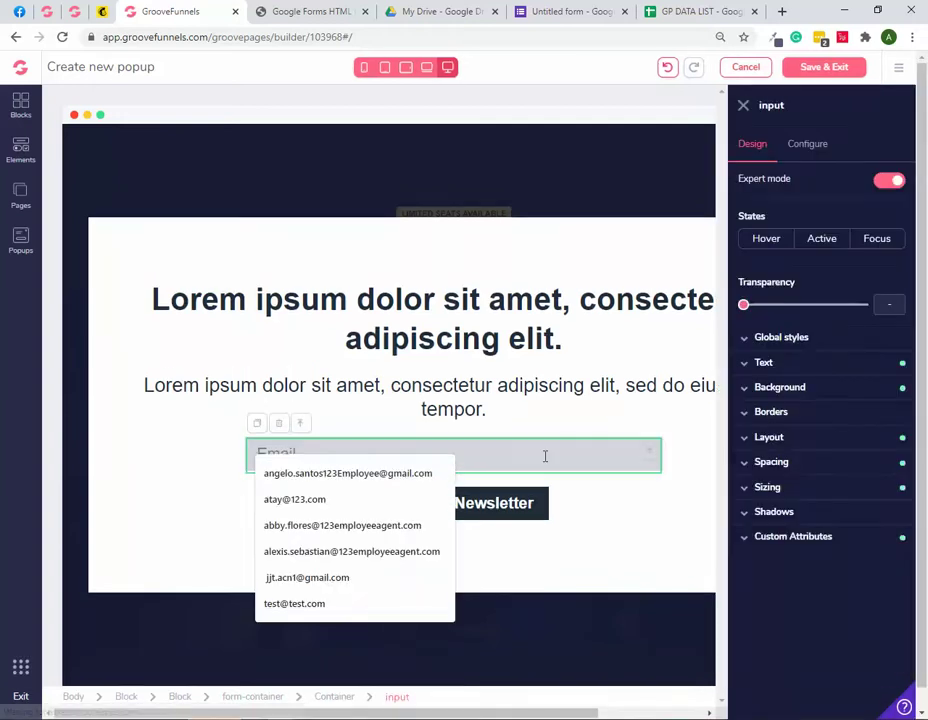
{"action": "left_click", "coordinate": [259, 428]}
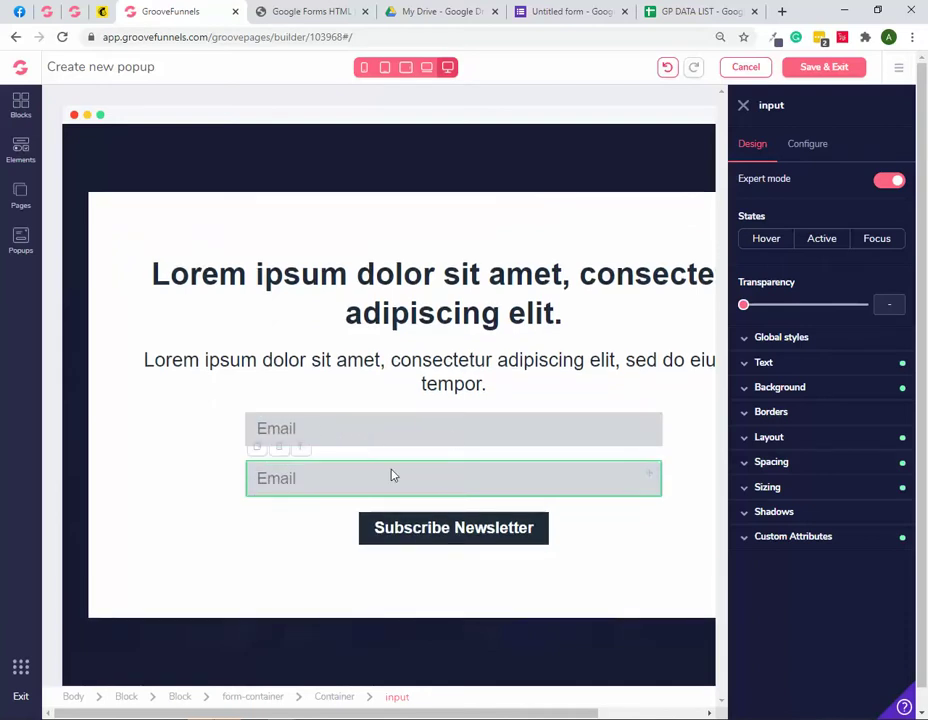
{"action": "left_click", "coordinate": [362, 428]}
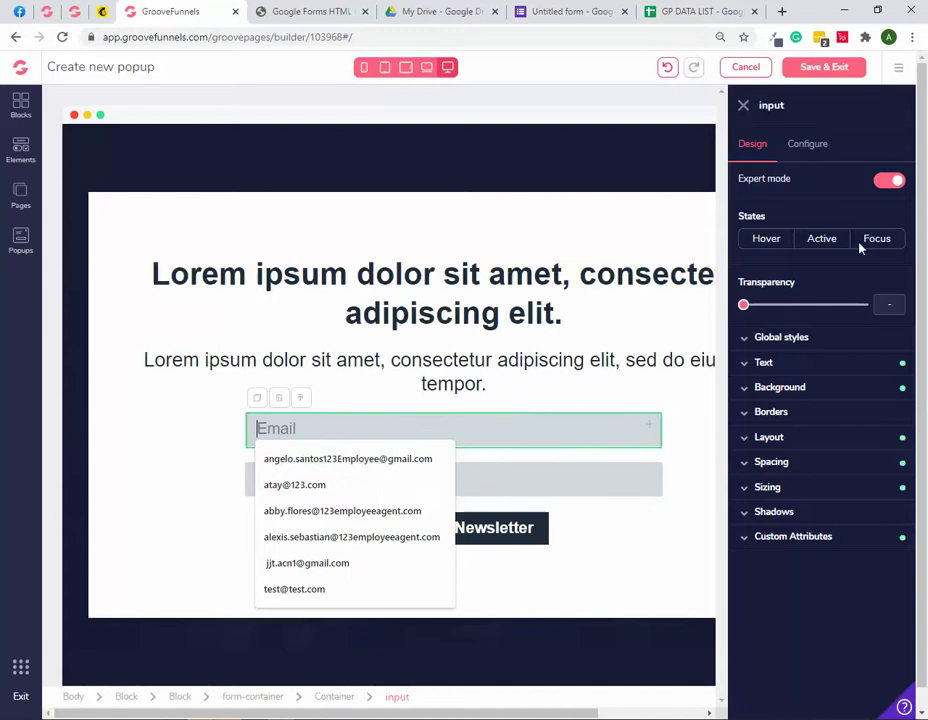
{"action": "left_click", "coordinate": [806, 150]}
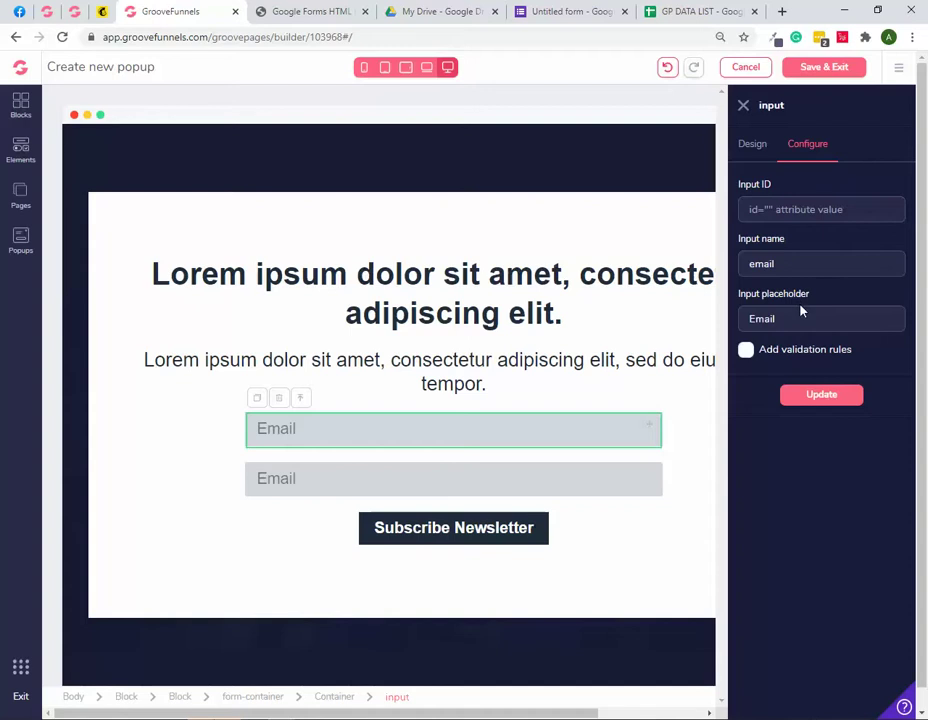
Step: Give the field placeholder 'First Name', input type text, and make it required
{"action": "left_click_drag", "start_coordinate": [793, 324], "coordinate": [672, 327]}
{"action": "type", "text": "First a="}
{"action": "key", "text": "BackSpace"}
{"action": "type", "text": "Name"}
{"action": "left_click", "coordinate": [746, 350]}
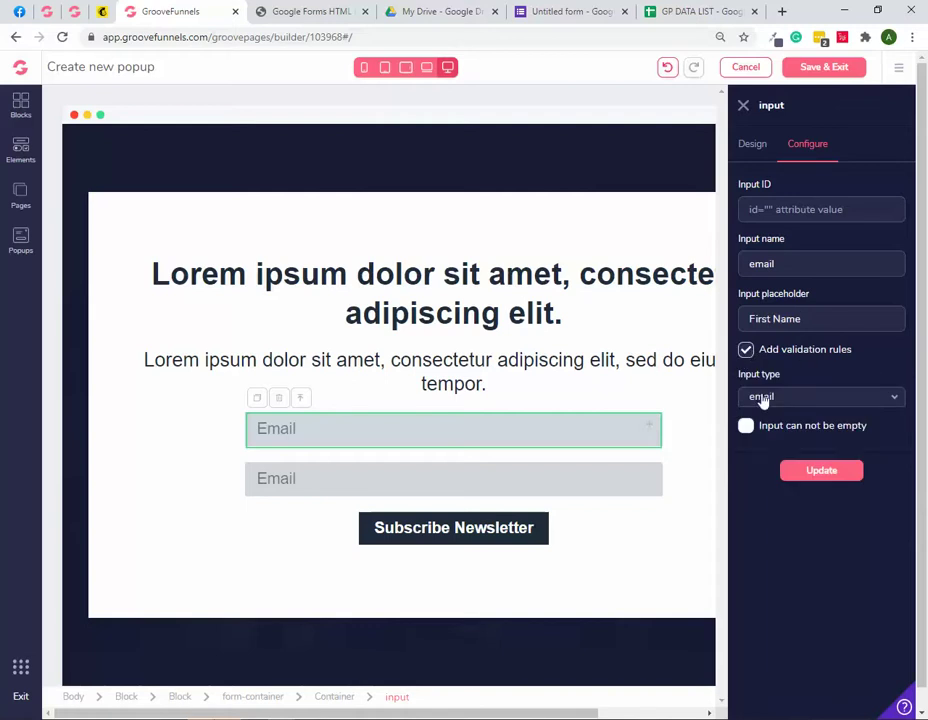
{"action": "left_click", "coordinate": [760, 398]}
{"action": "left_click", "coordinate": [756, 430]}
{"action": "left_click", "coordinate": [746, 426]}
Step: Copy the First Name entry name entry.153391362 from the exported HTML and return to GroovePages
{"action": "left_click", "coordinate": [297, 12]}
{"action": "scroll", "coordinate": [268, 127], "scroll_direction": "up", "scroll_amount": 4}
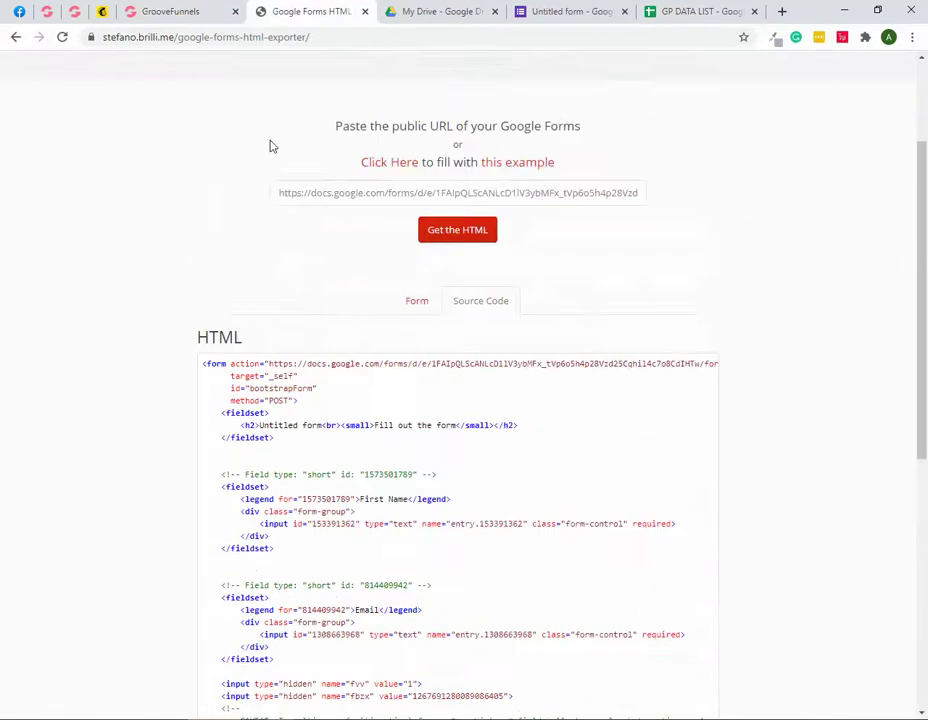
{"action": "scroll", "coordinate": [269, 145], "scroll_direction": "down", "scroll_amount": 4}
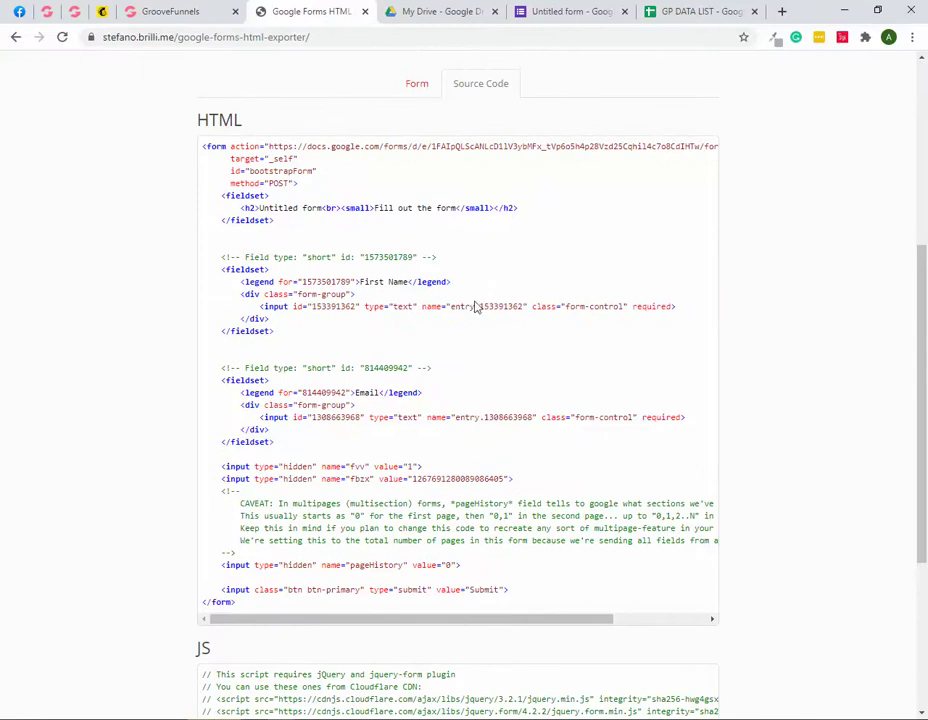
{"action": "left_click_drag", "start_coordinate": [361, 282], "coordinate": [406, 282]}
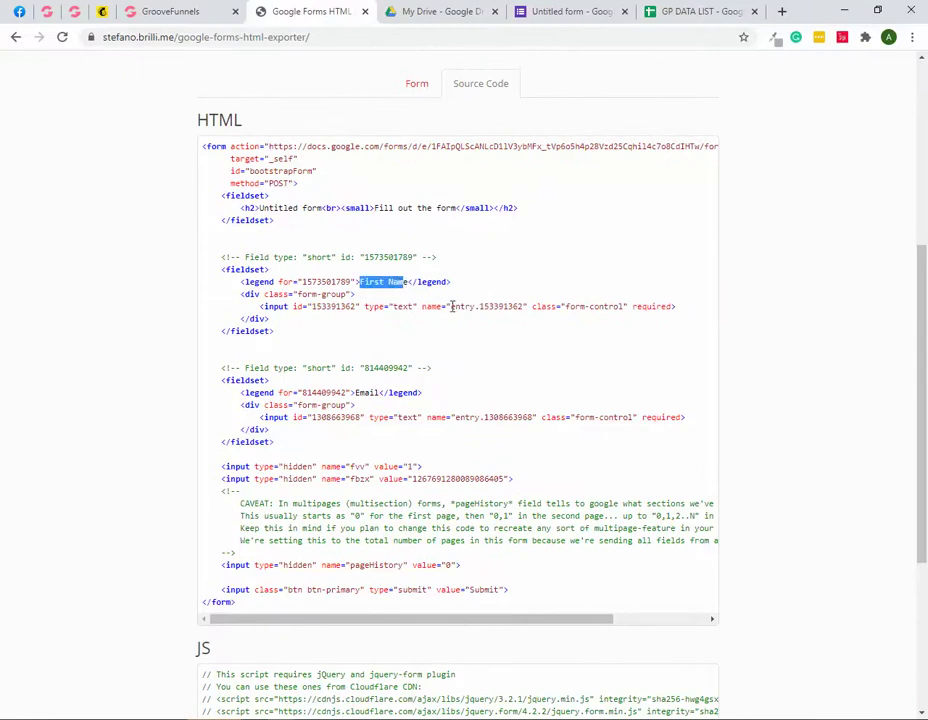
{"action": "left_click_drag", "start_coordinate": [452, 307], "coordinate": [515, 307]}
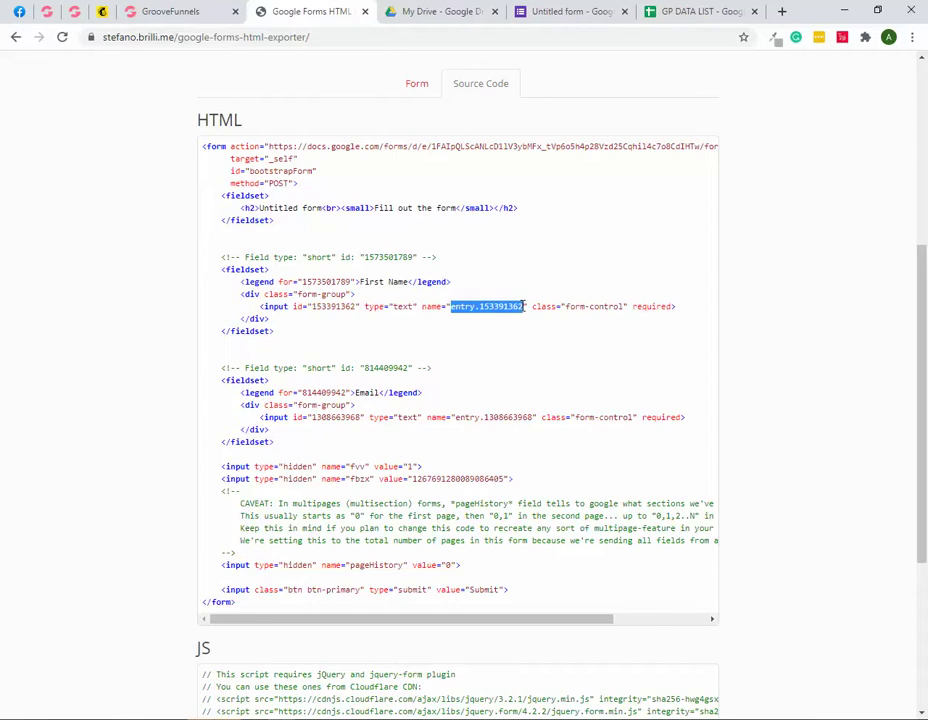
{"action": "right_click", "coordinate": [506, 312]}
{"action": "left_click", "coordinate": [548, 322]}
{"action": "left_click", "coordinate": [168, 14]}
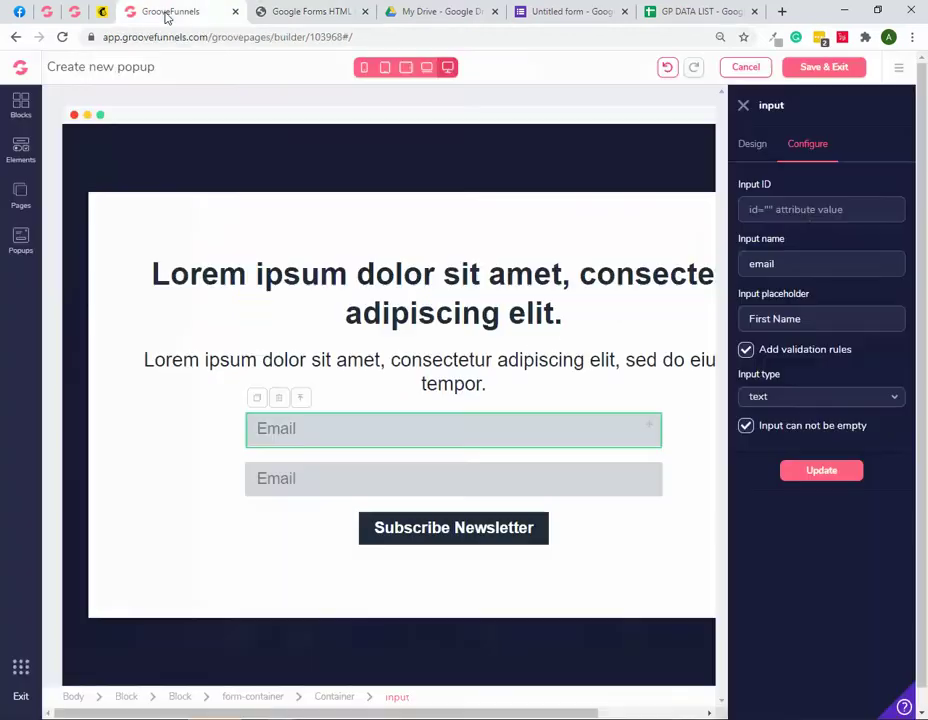
Step: Paste the entry name into the First Name field's ID (153391362) and name, then apply
{"action": "right_click", "coordinate": [803, 211]}
{"action": "left_click", "coordinate": [746, 322]}
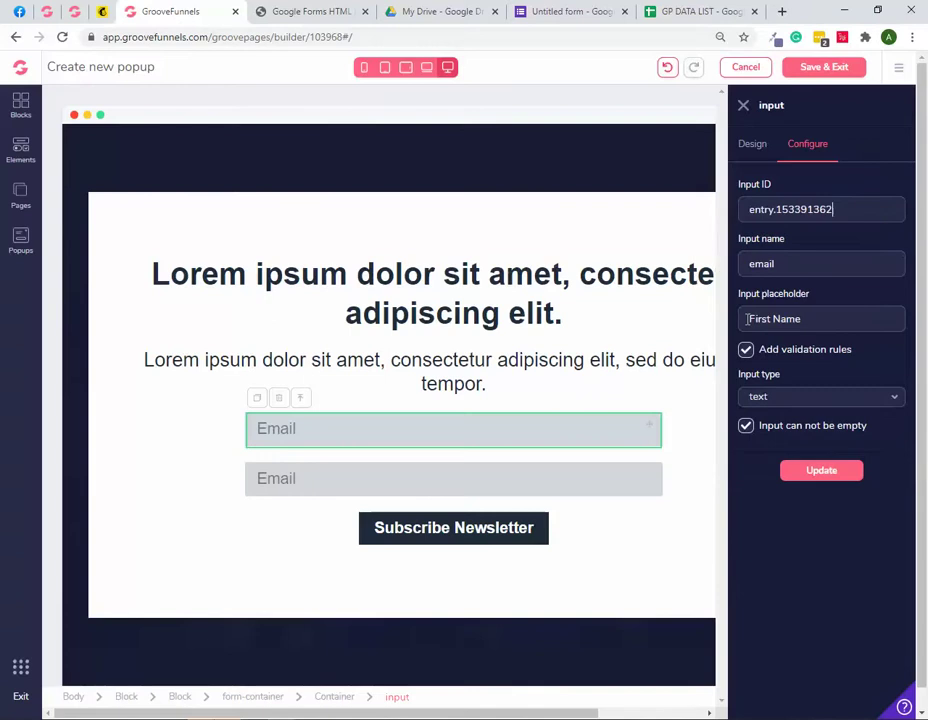
{"action": "left_click_drag", "start_coordinate": [789, 267], "coordinate": [711, 266]}
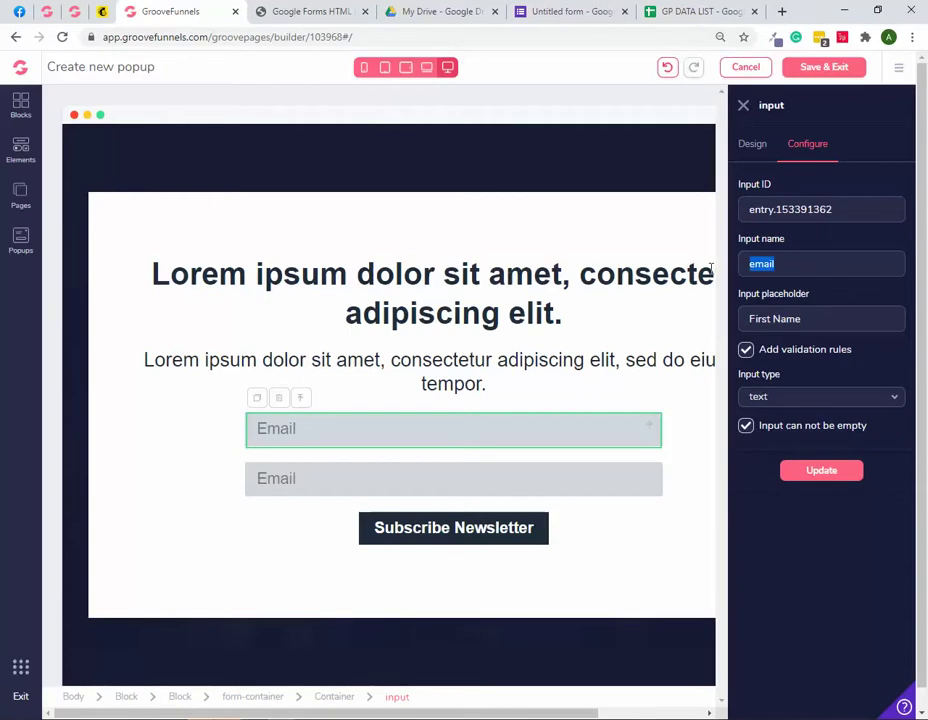
{"action": "right_click", "coordinate": [798, 264]}
{"action": "left_click", "coordinate": [752, 333]}
{"action": "key", "text": "BackSpace"}
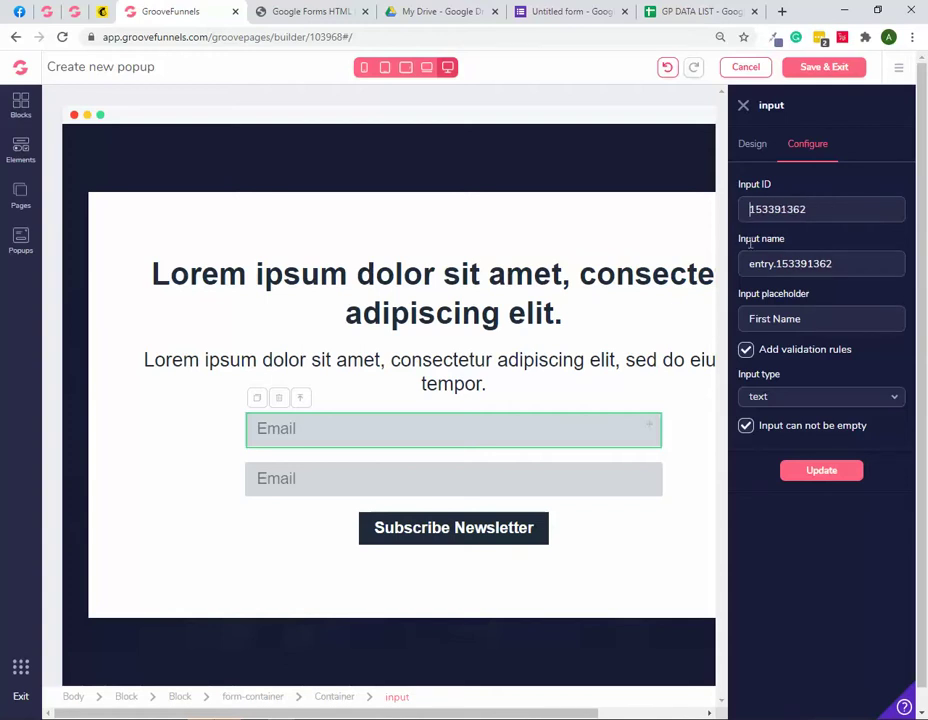
{"action": "left_click", "coordinate": [821, 477]}
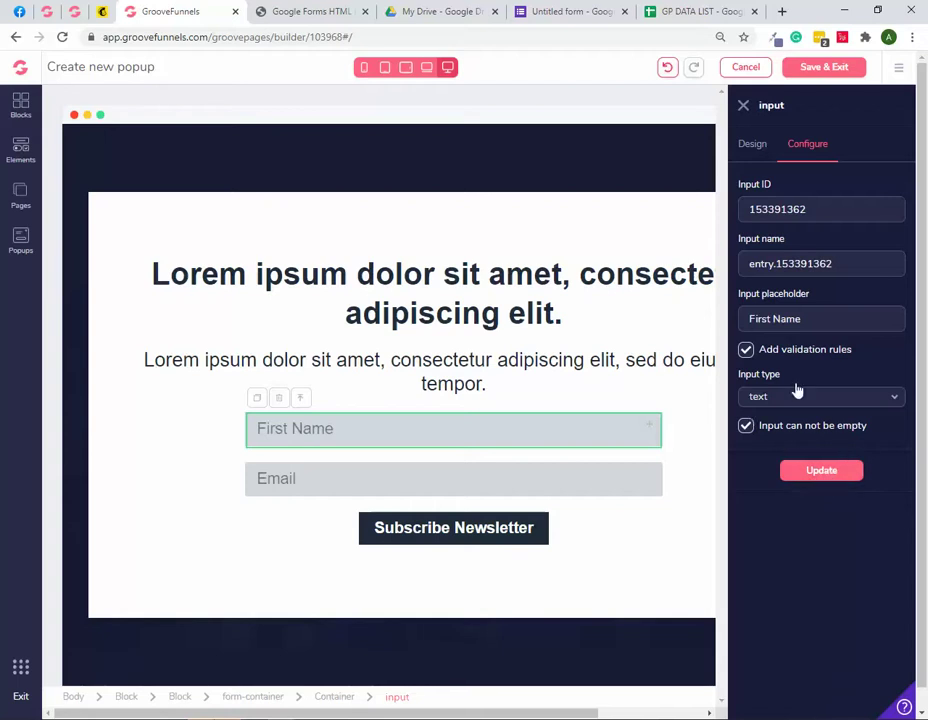
Step: Correct the First Name field's input name to entry.153391362 and save it
{"action": "left_click", "coordinate": [553, 478]}
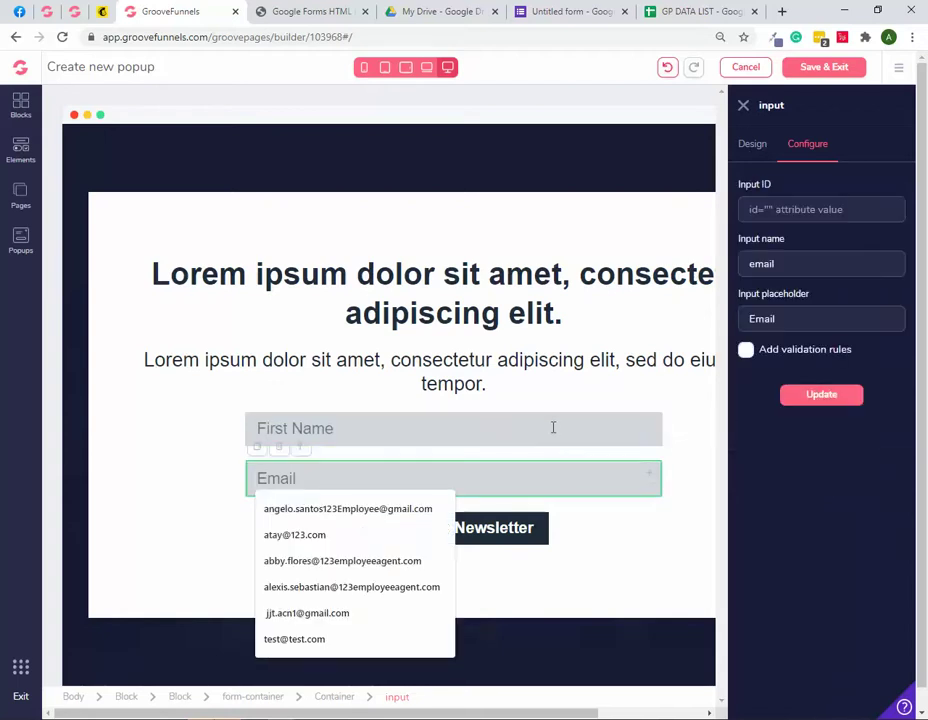
{"action": "left_click", "coordinate": [553, 428]}
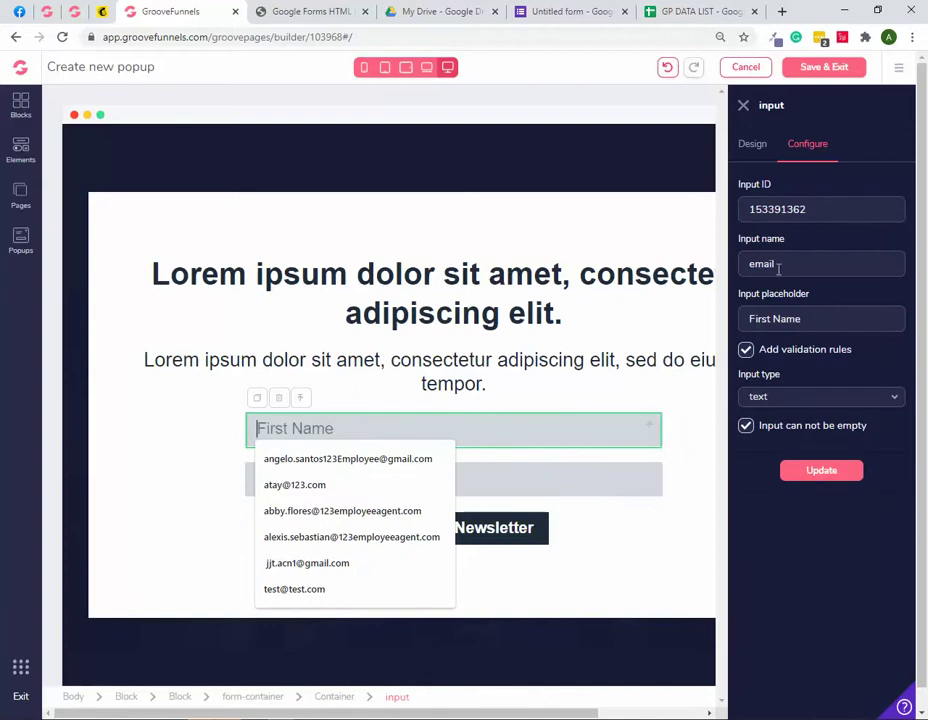
{"action": "left_click_drag", "start_coordinate": [797, 262], "coordinate": [712, 265]}
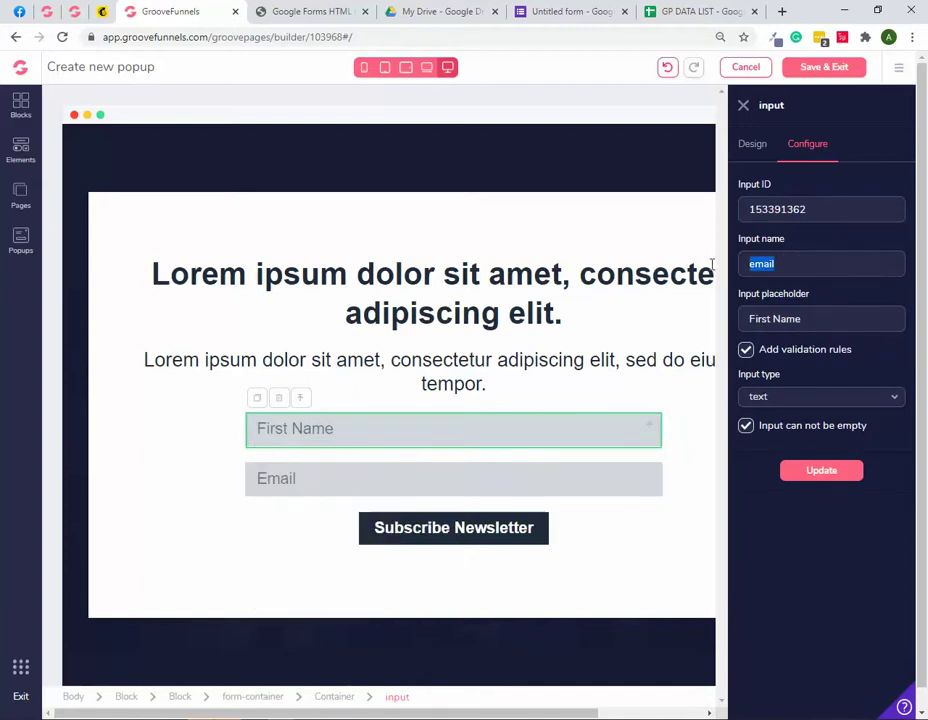
{"action": "left_click_drag", "start_coordinate": [824, 207], "coordinate": [717, 209]}
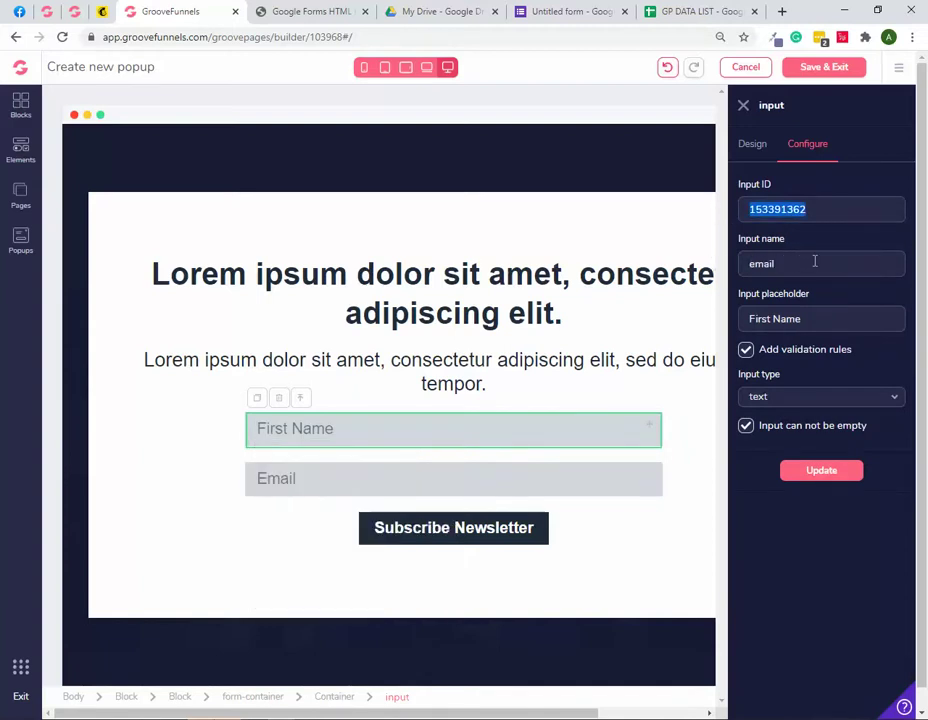
{"action": "left_click_drag", "start_coordinate": [814, 261], "coordinate": [661, 264]}
{"action": "key", "text": "ctrl+v"}
{"action": "left_click", "coordinate": [751, 263]}
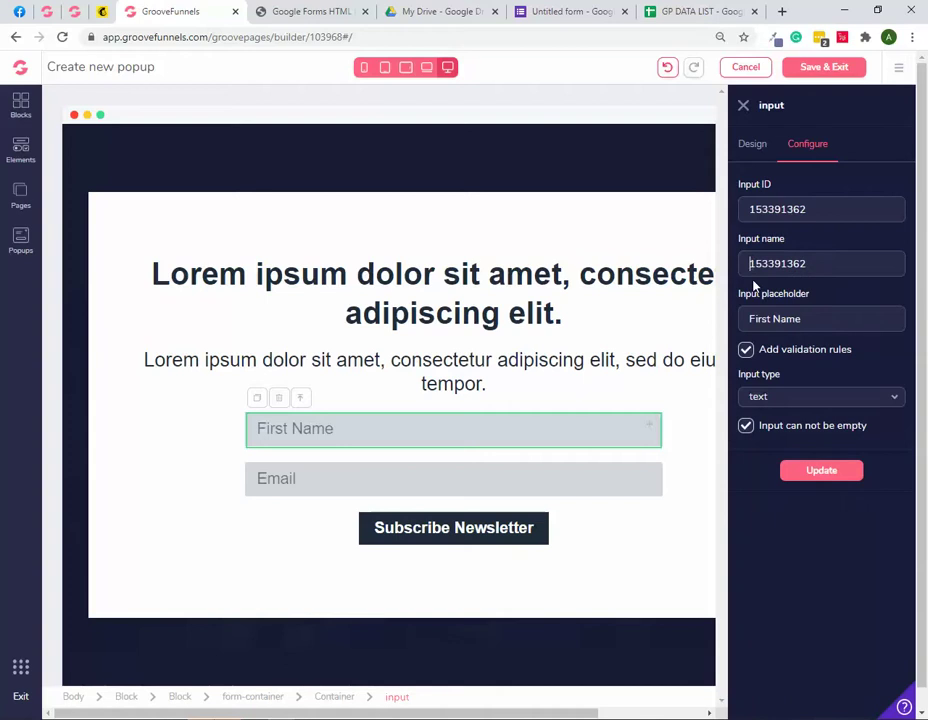
{"action": "type", "text": "entry."}
{"action": "left_click", "coordinate": [822, 472]}
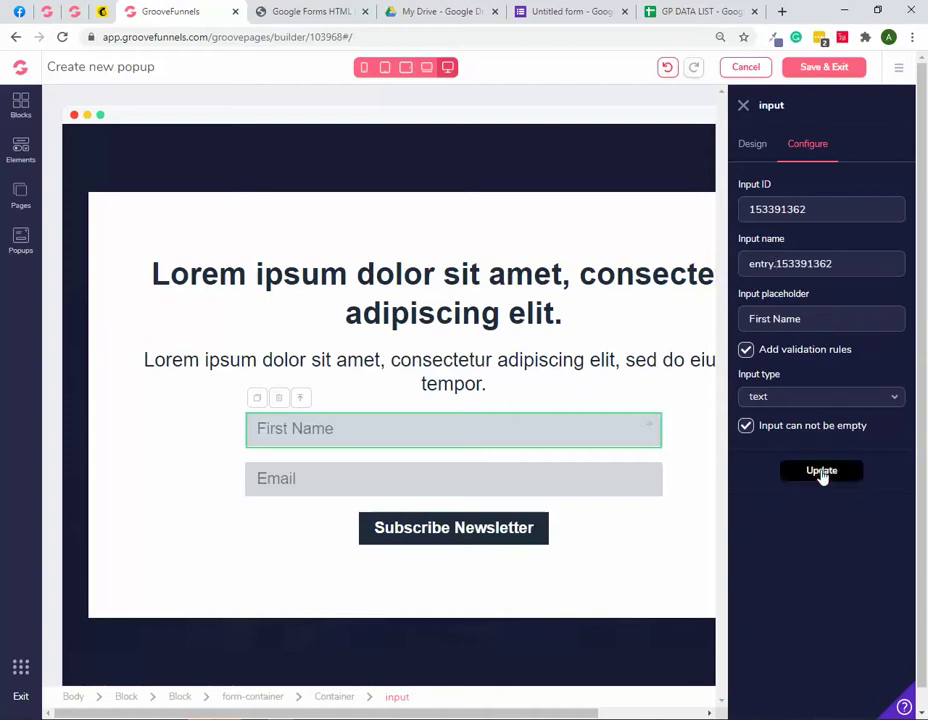
Step: Reapply the First Name settings and compare them with the Email field's
{"action": "left_click", "coordinate": [820, 471]}
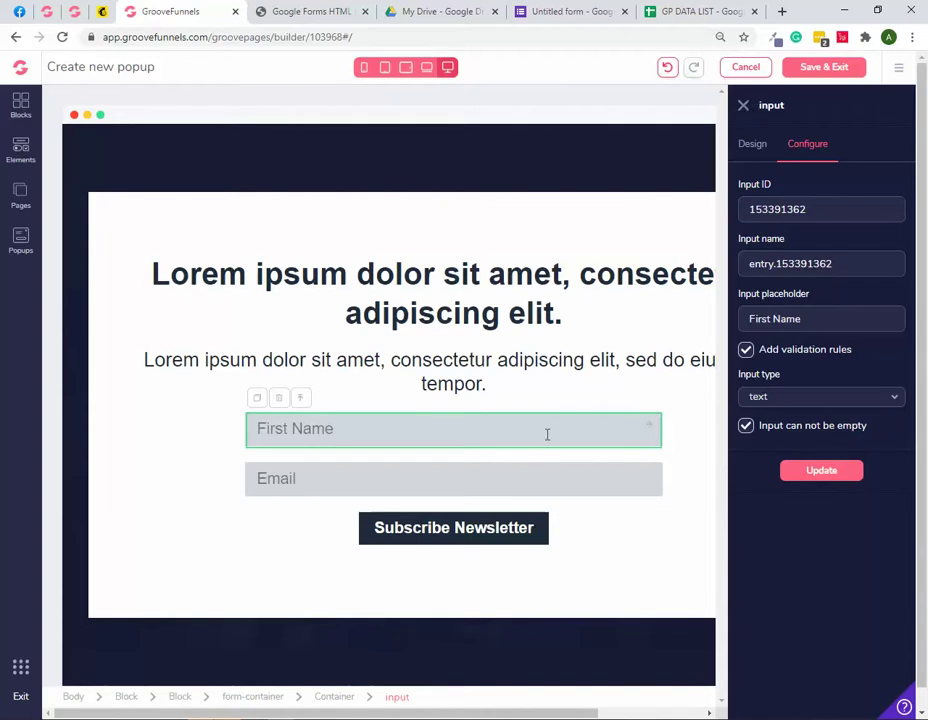
{"action": "left_click", "coordinate": [580, 478]}
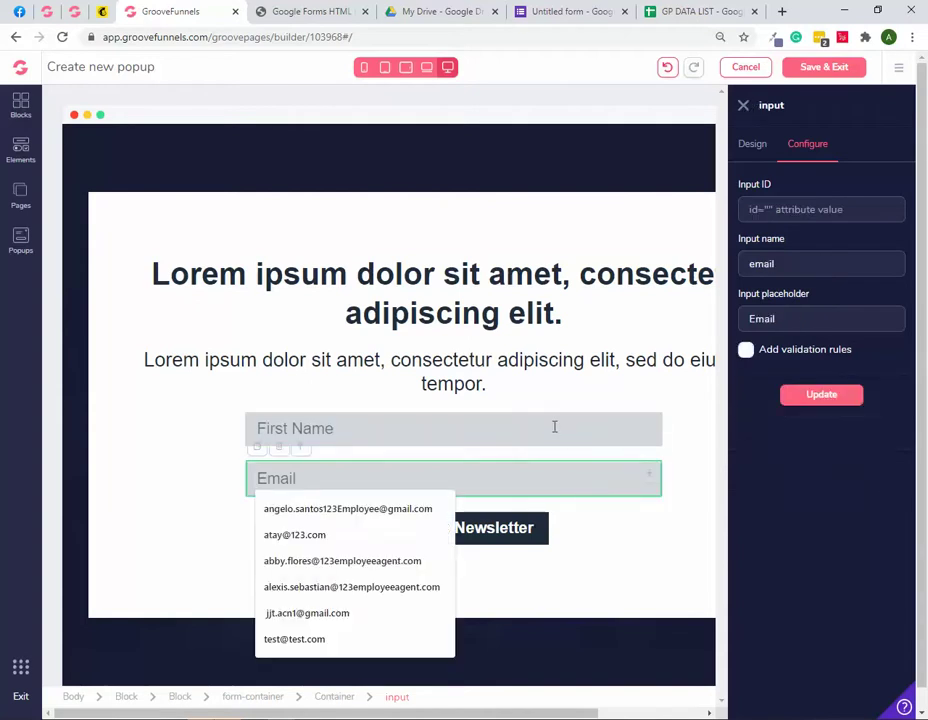
{"action": "left_click", "coordinate": [554, 429]}
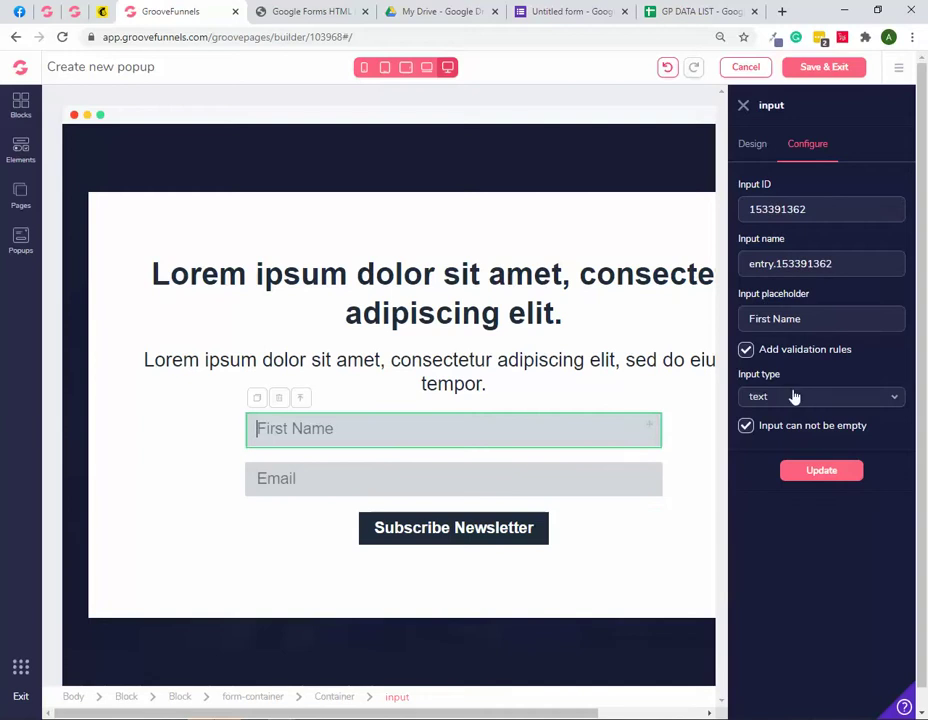
{"action": "left_click", "coordinate": [528, 482]}
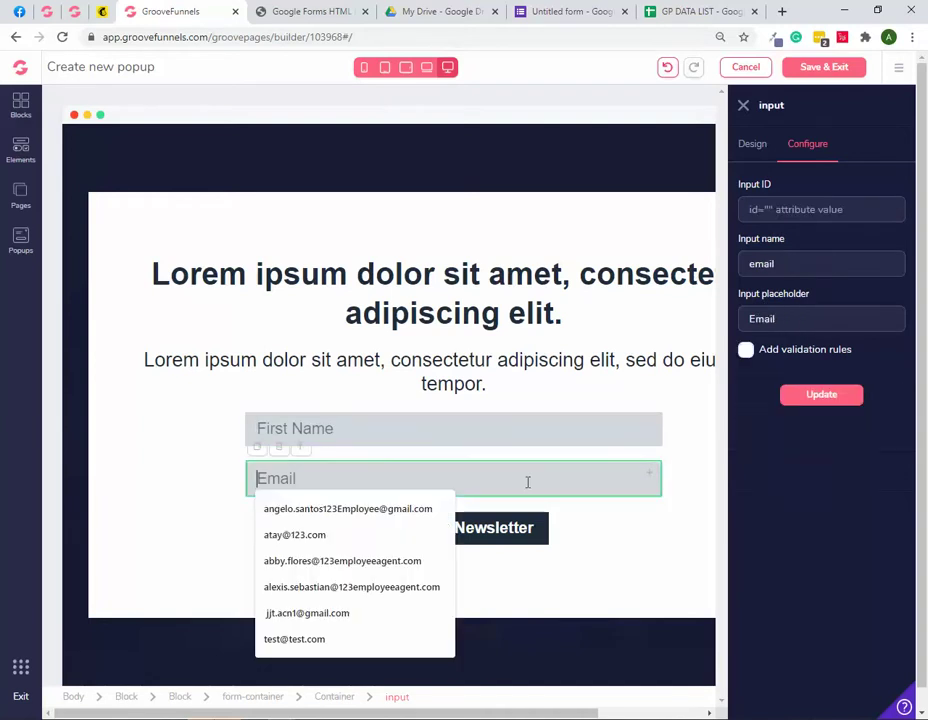
Step: Copy the Email field's entry name entry.1308663968 from the exporter's HTML and return to the popup builder
{"action": "left_click", "coordinate": [300, 11]}
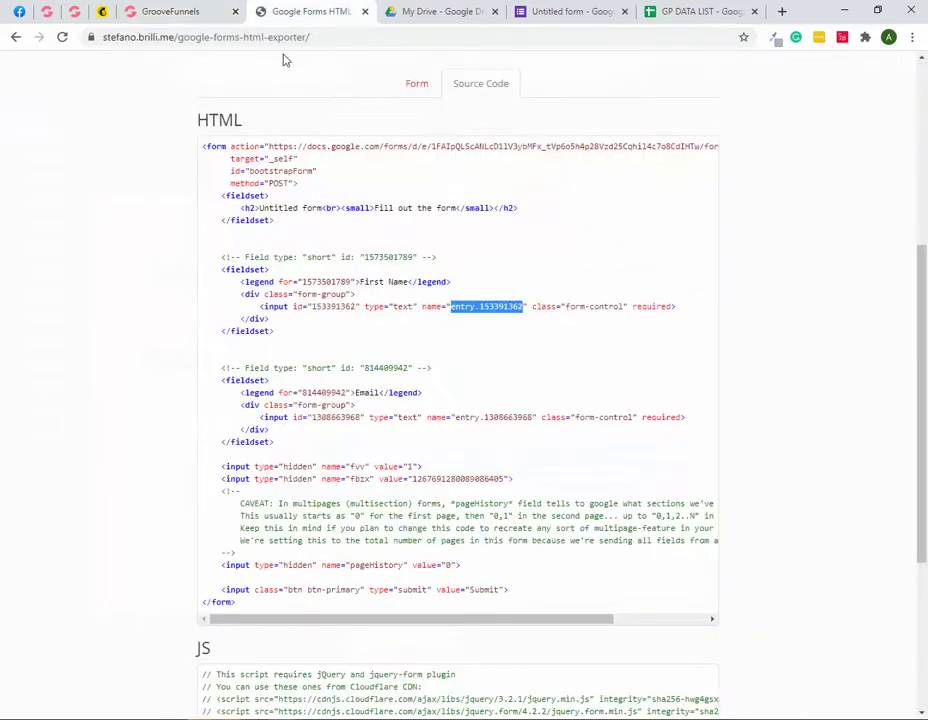
{"action": "left_click_drag", "start_coordinate": [355, 392], "coordinate": [381, 392]}
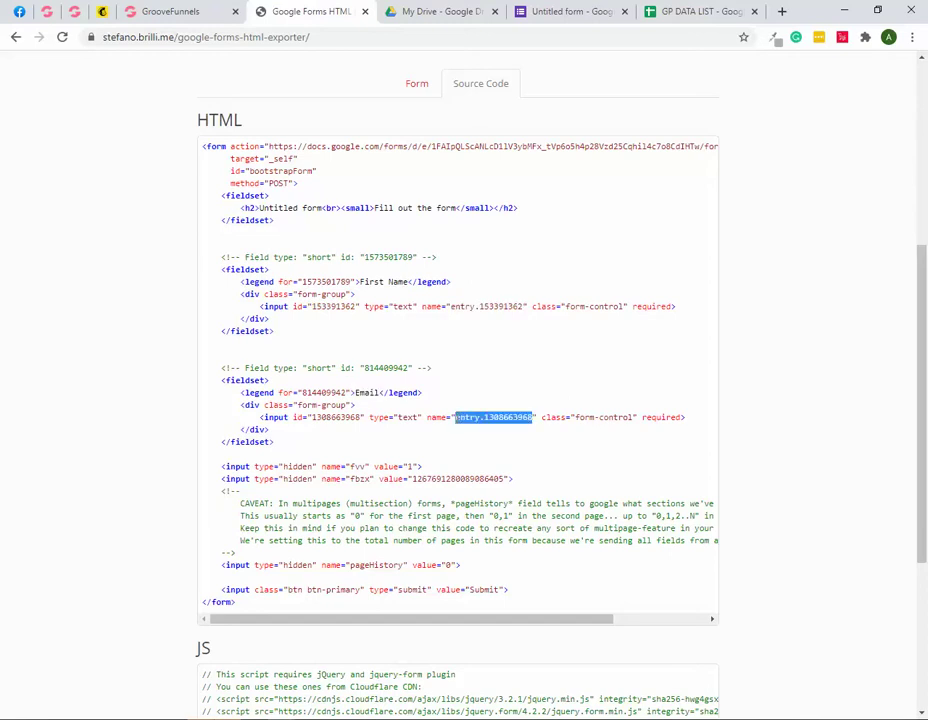
{"action": "right_click", "coordinate": [480, 419]}
{"action": "left_click", "coordinate": [496, 429]}
{"action": "left_click", "coordinate": [175, 11]}
{"action": "left_click", "coordinate": [790, 211]}
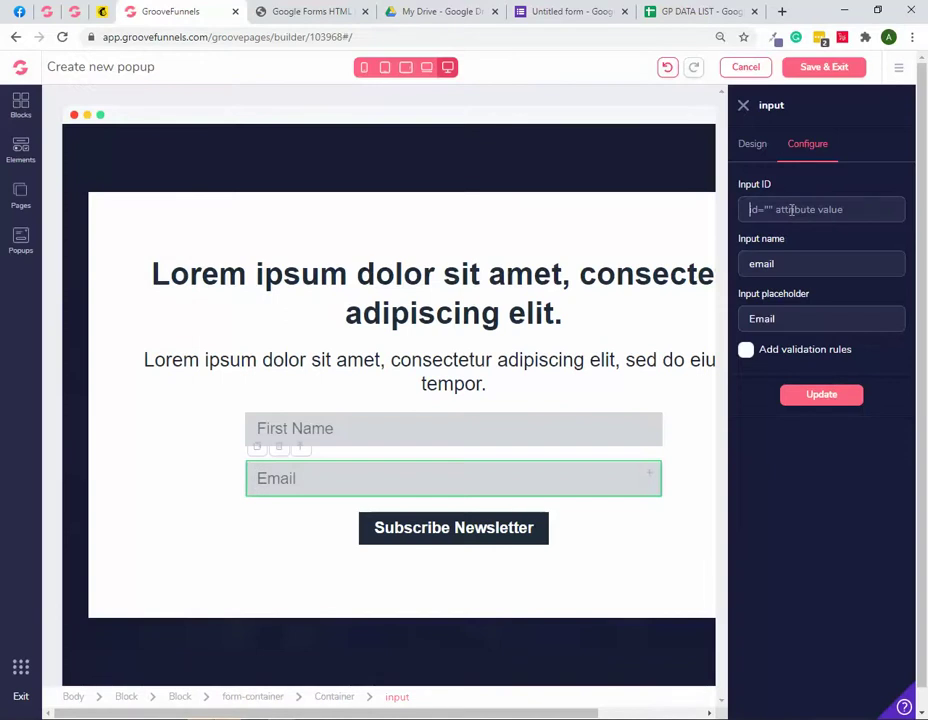
{"action": "right_click", "coordinate": [790, 211]}
{"action": "left_click", "coordinate": [741, 322]}
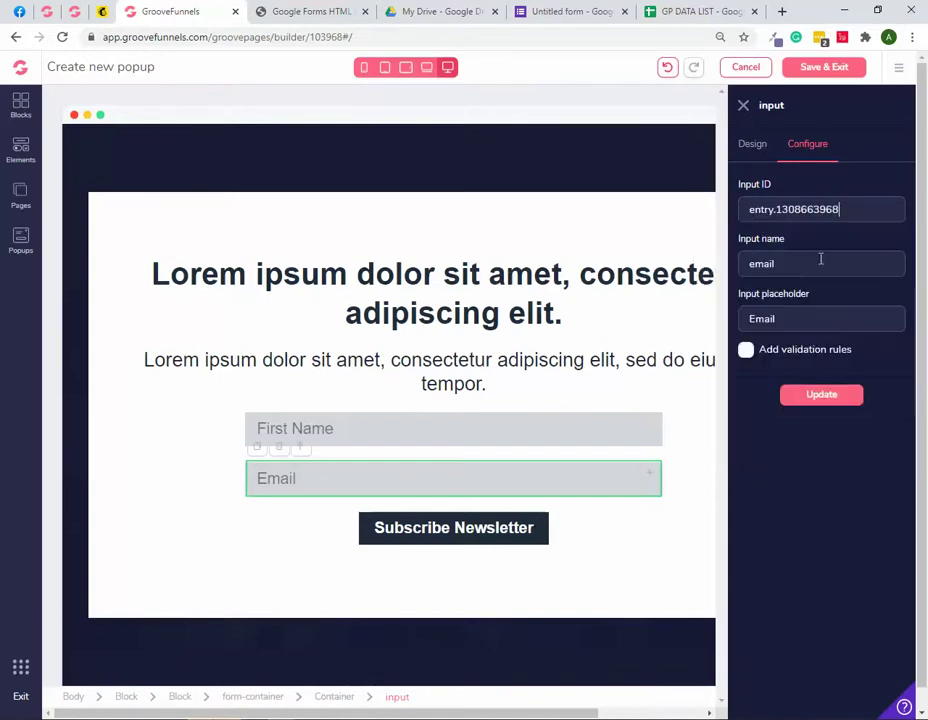
{"action": "key", "text": "BackSpace"}
{"action": "right_click", "coordinate": [801, 265]}
{"action": "left_click", "coordinate": [753, 372]}
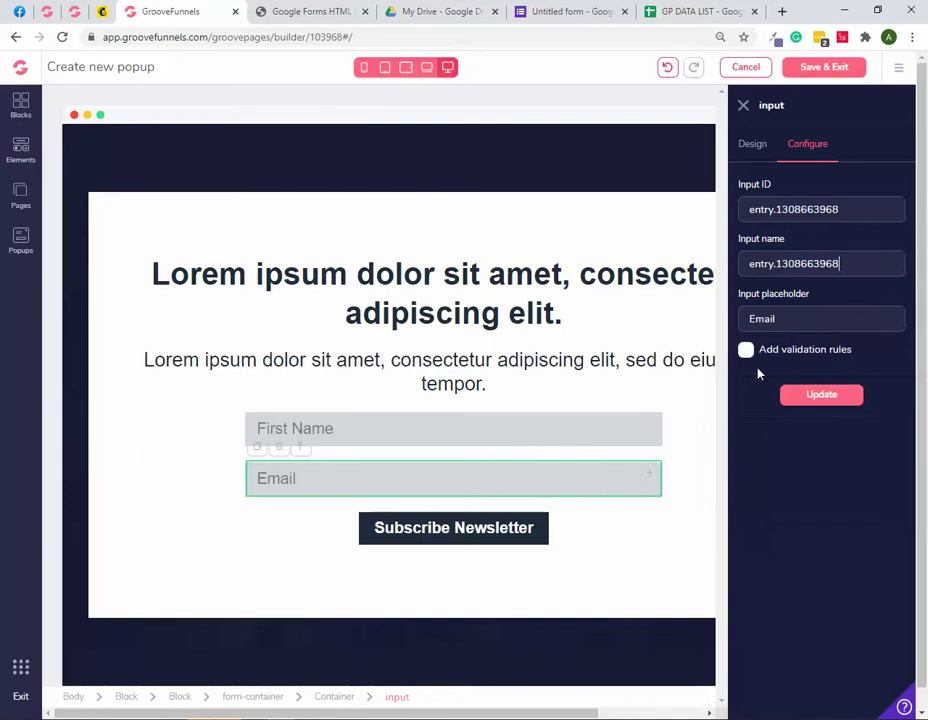
{"action": "double_click", "coordinate": [760, 213]}
{"action": "key", "text": "BackSpace"}
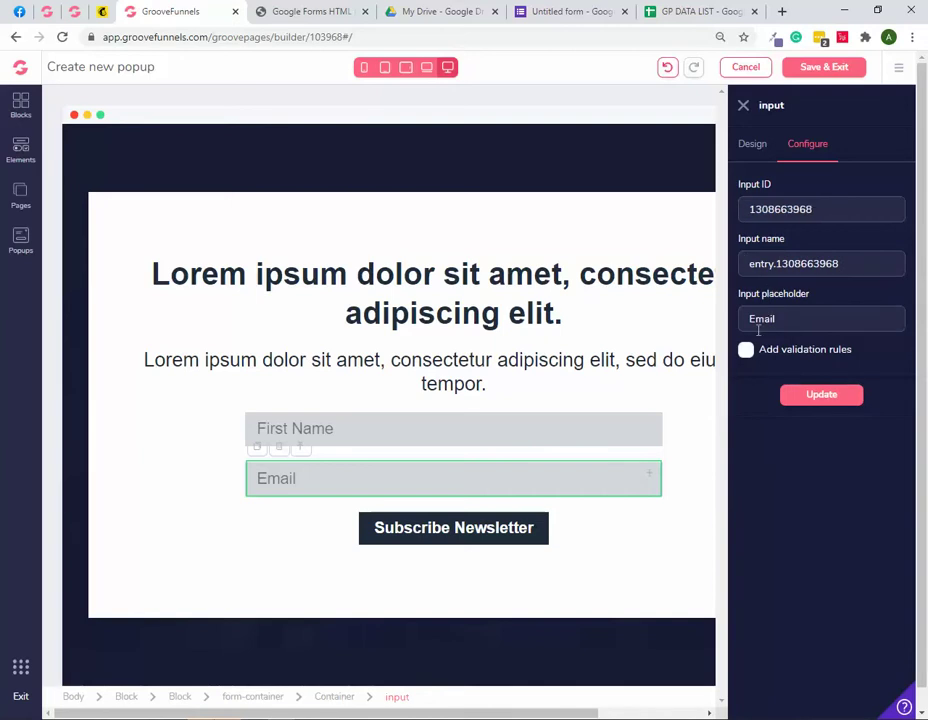
{"action": "left_click", "coordinate": [747, 350]}
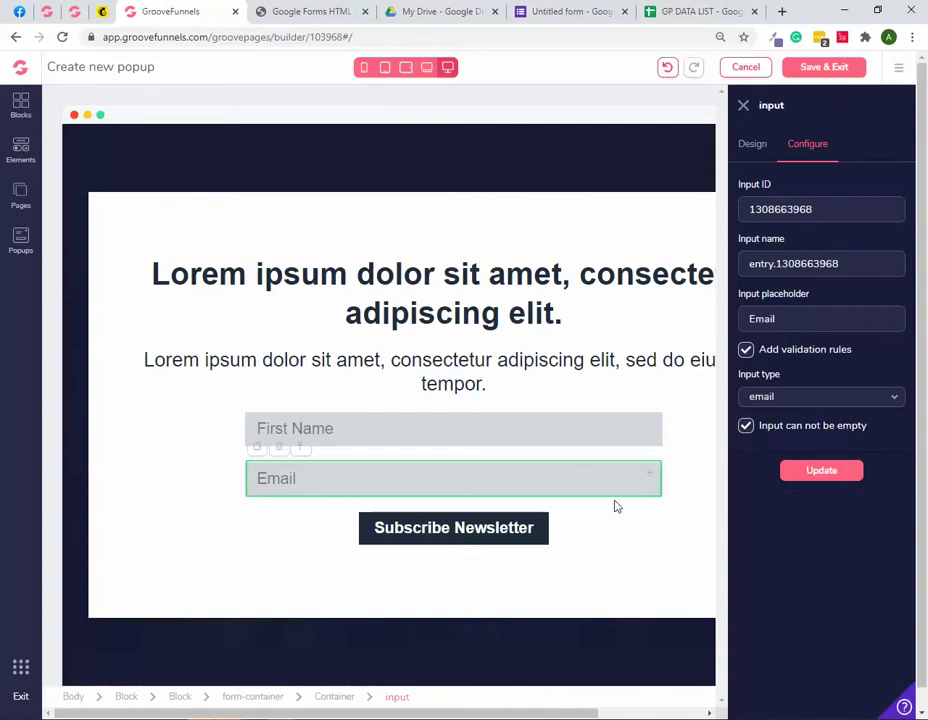
{"action": "left_click", "coordinate": [824, 472]}
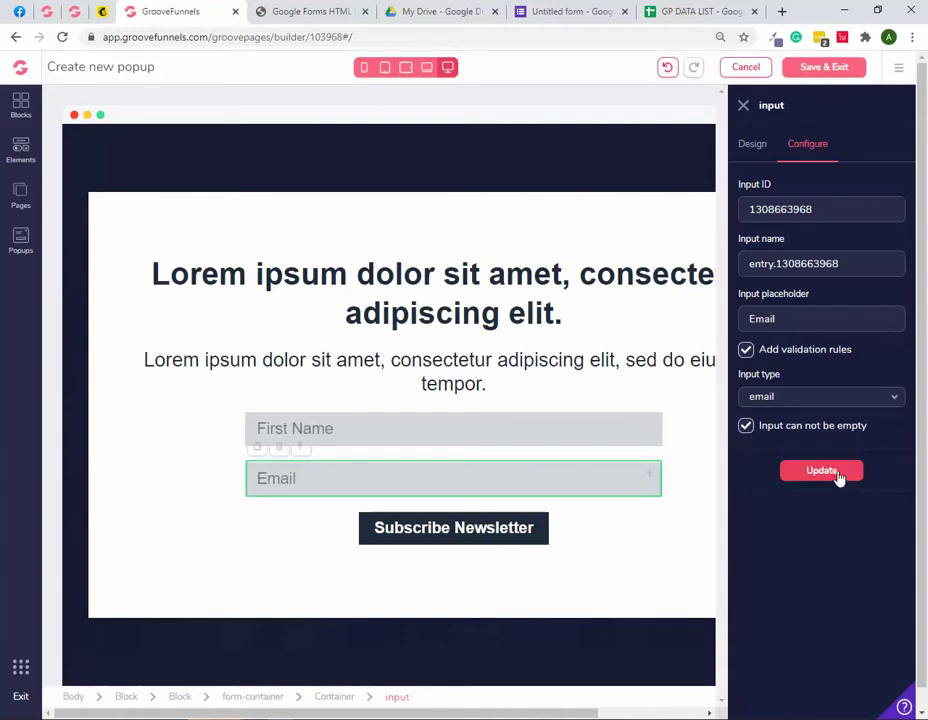
{"action": "left_click", "coordinate": [836, 479]}
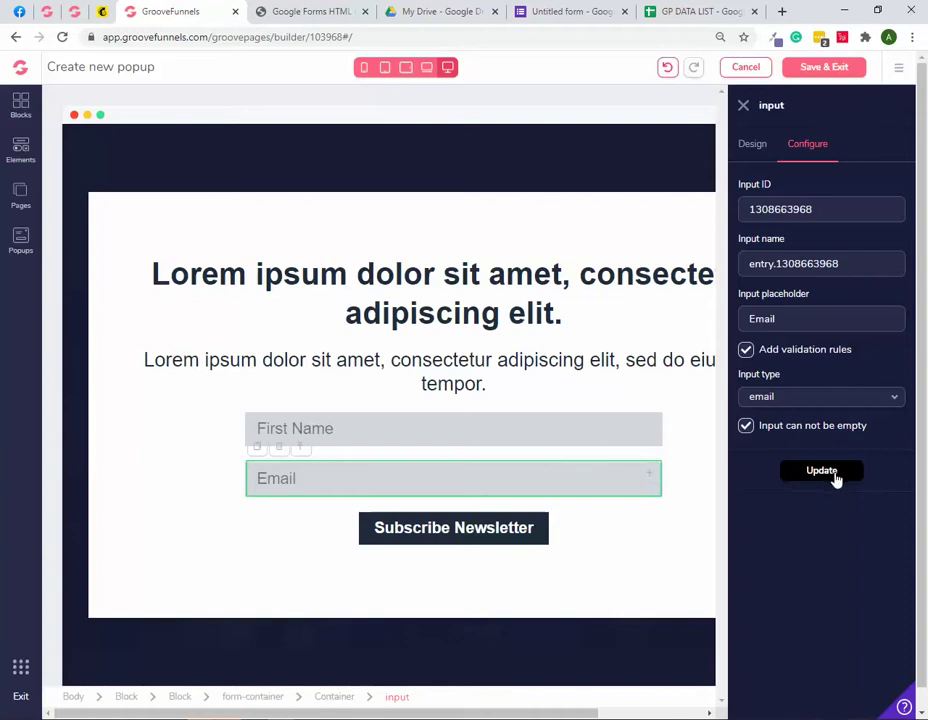
Step: Correct the Email input name to entry.1308663968 and update the field settings
{"action": "left_click", "coordinate": [527, 430]}
{"action": "left_click", "coordinate": [518, 479]}
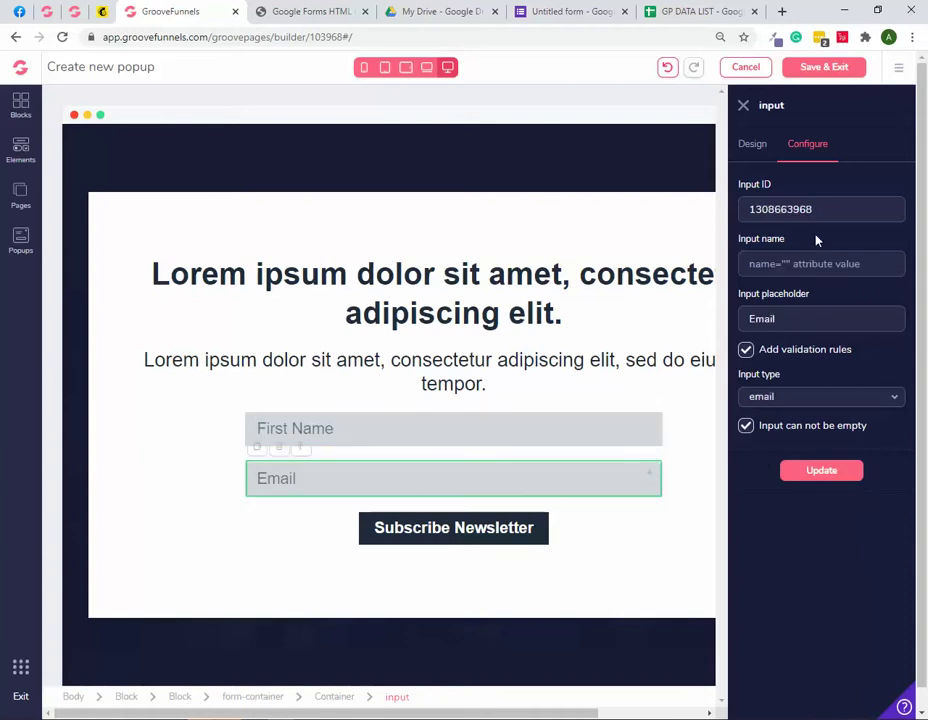
{"action": "left_click", "coordinate": [789, 264]}
{"action": "left_click_drag", "start_coordinate": [815, 210], "coordinate": [738, 211]}
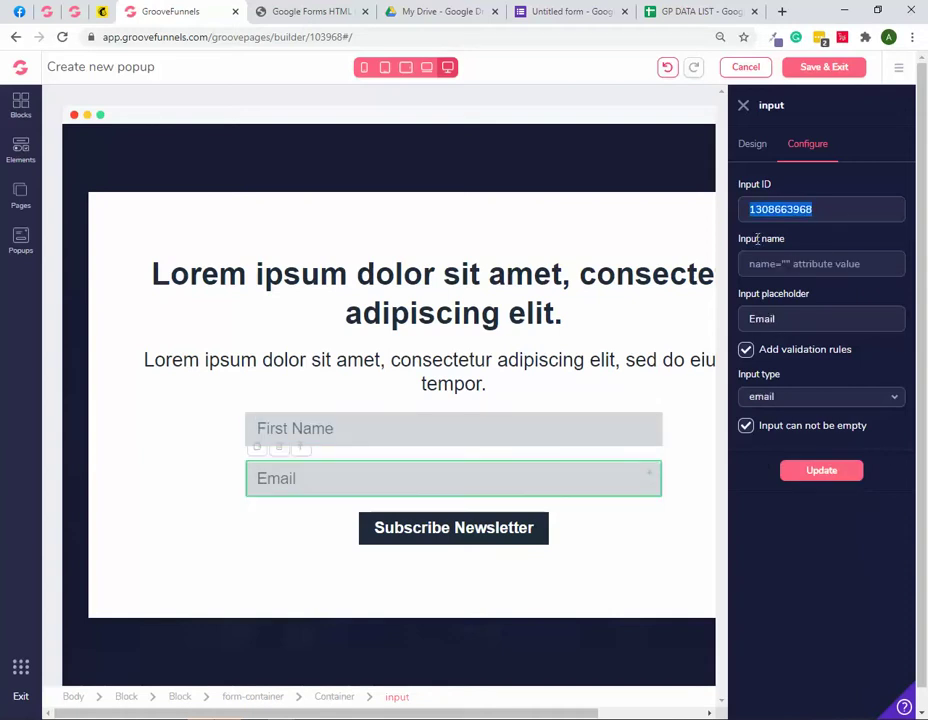
{"action": "left_click", "coordinate": [783, 263]}
{"action": "key", "text": "ctrl+v"}
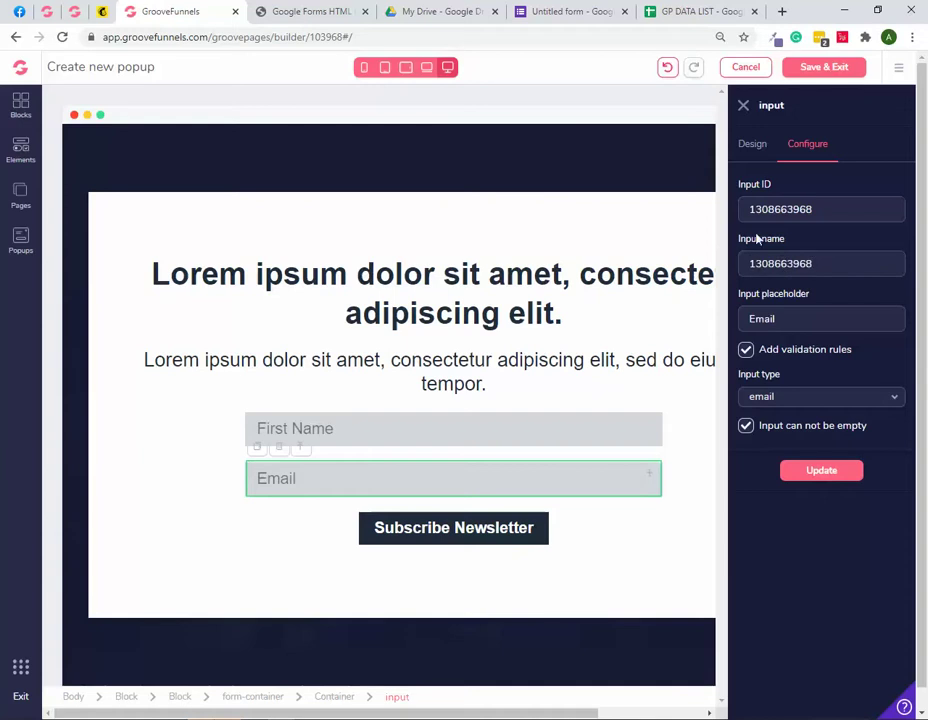
{"action": "type", "text": "entry."}
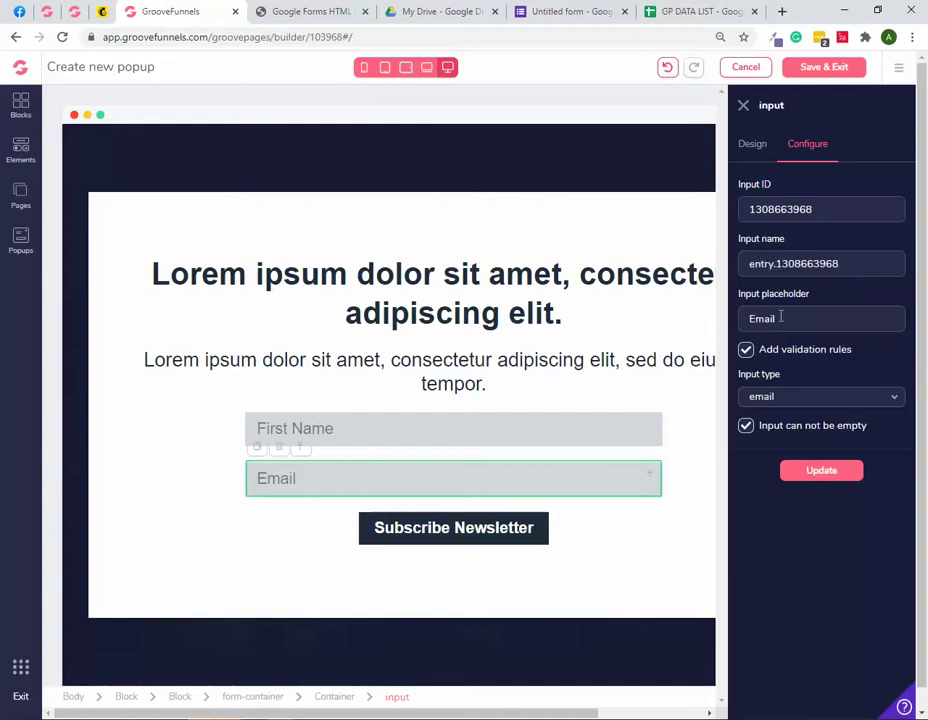
{"action": "left_click", "coordinate": [832, 475]}
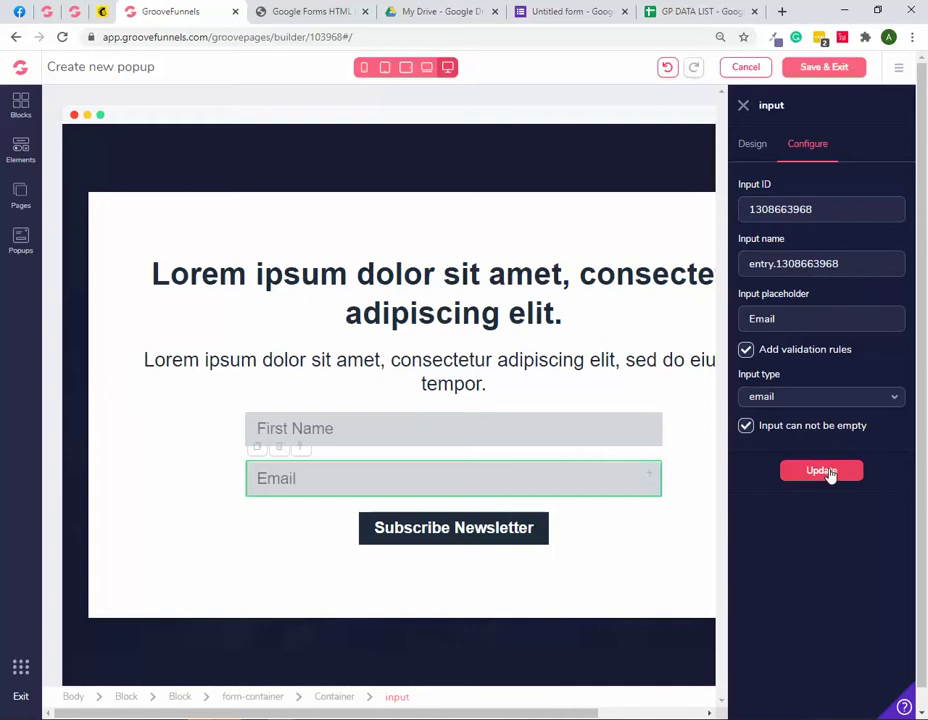
{"action": "left_click", "coordinate": [820, 476]}
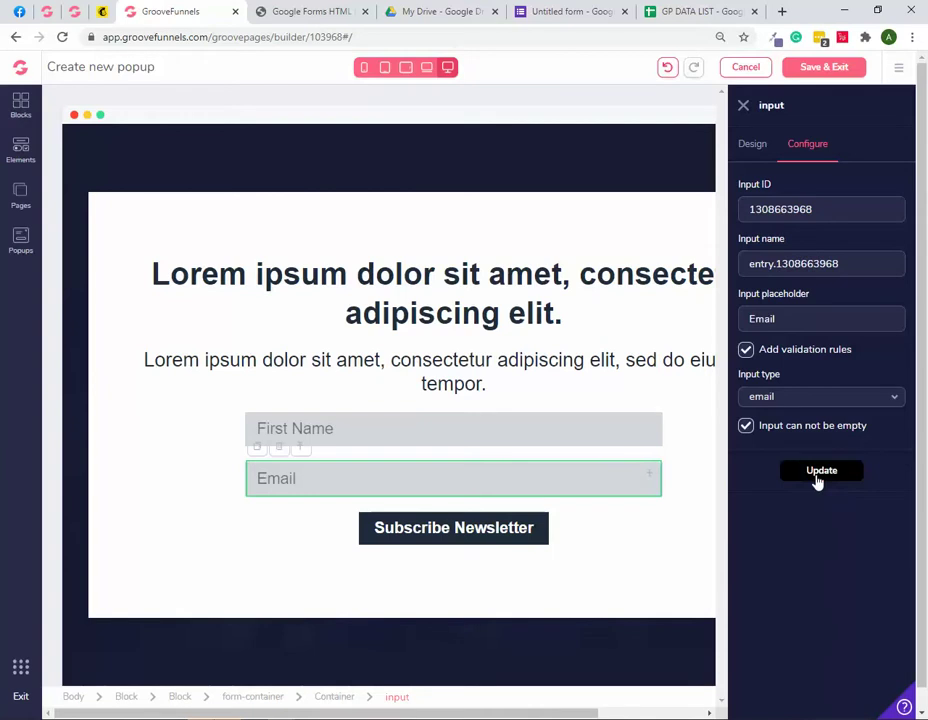
{"action": "left_click", "coordinate": [508, 429]}
Step: Change the Subscribe Newsletter button text to GET THE SEAT
{"action": "left_click", "coordinate": [567, 480]}
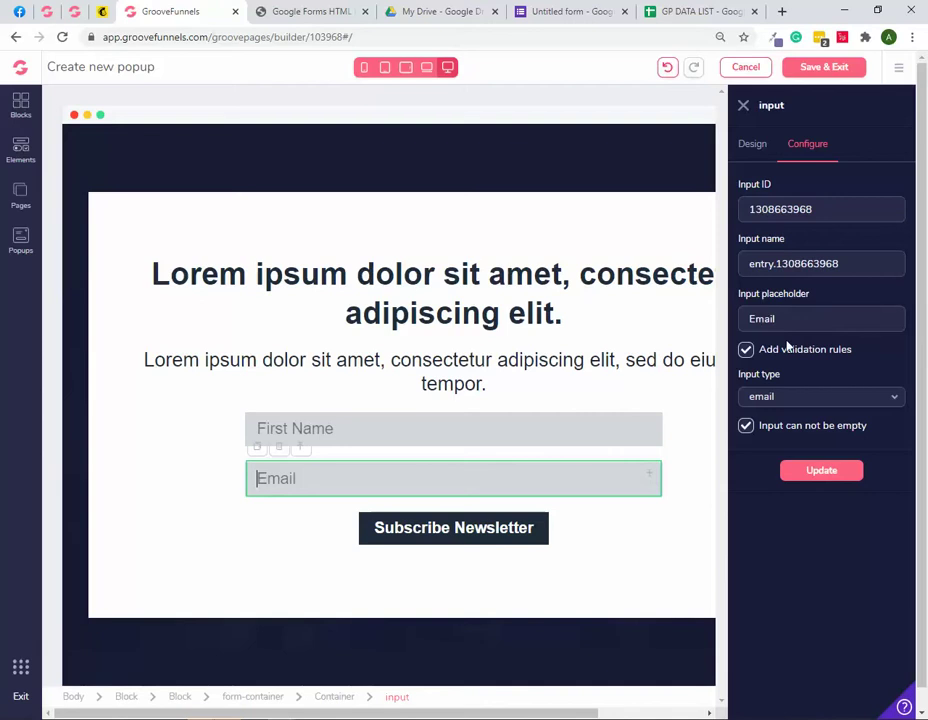
{"action": "left_click", "coordinate": [448, 530]}
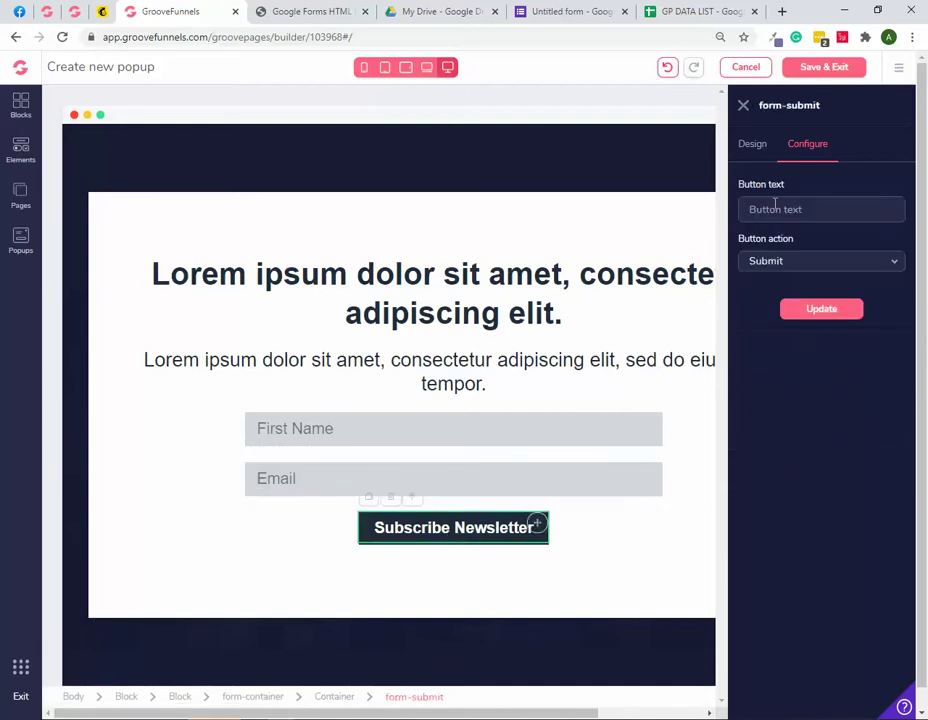
{"action": "type", "text": "GET THE SEAT"}
{"action": "left_click", "coordinate": [819, 312]}
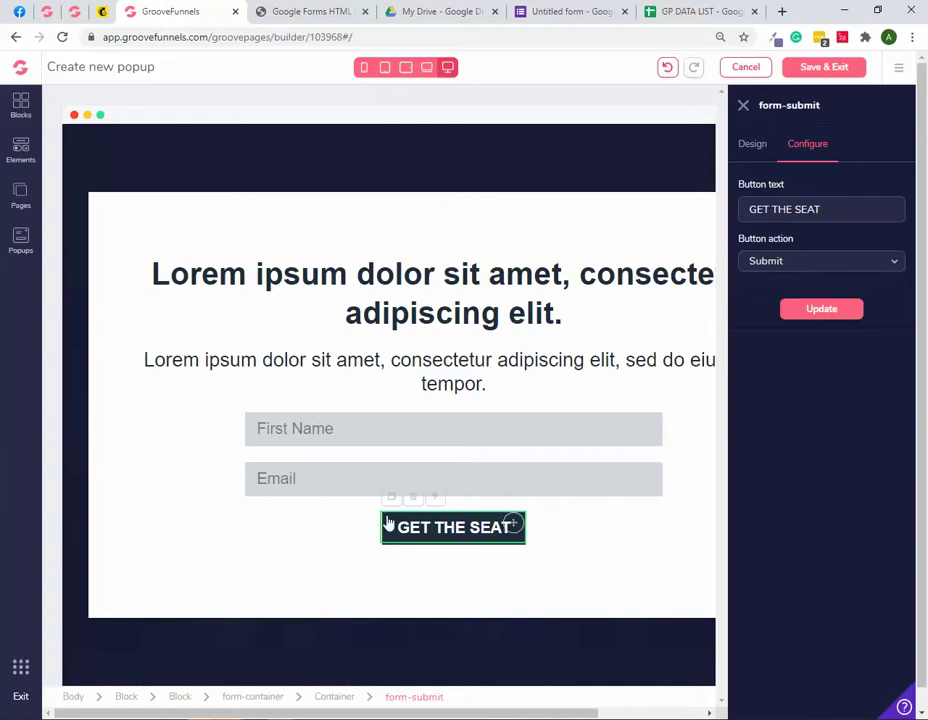
Step: Set the signup form container's action to POST
{"action": "left_click", "coordinate": [309, 519]}
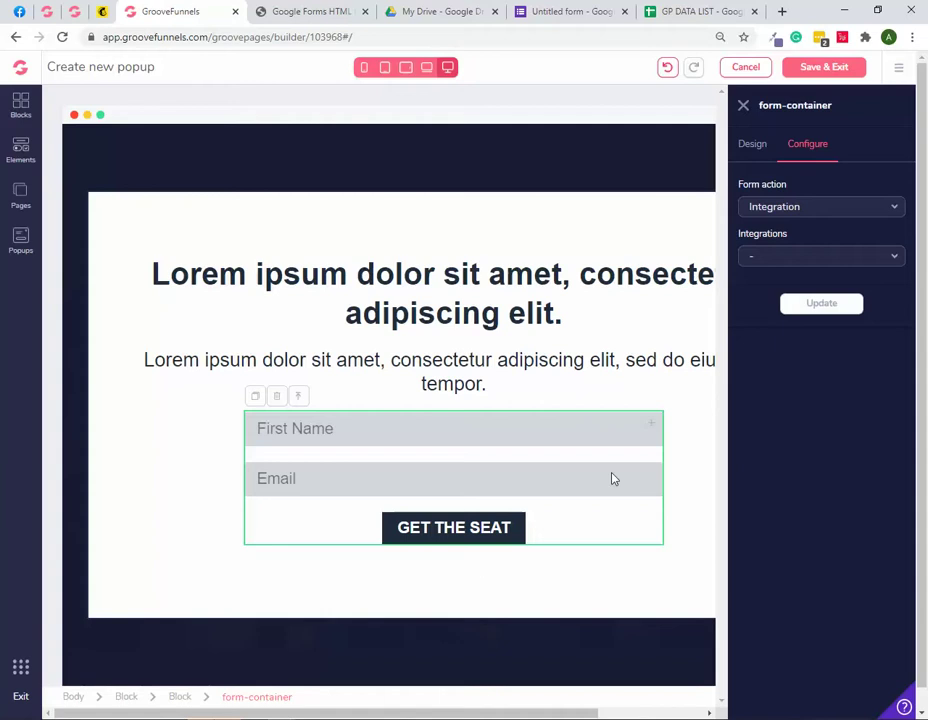
{"action": "left_click", "coordinate": [781, 207]}
{"action": "left_click", "coordinate": [768, 230]}
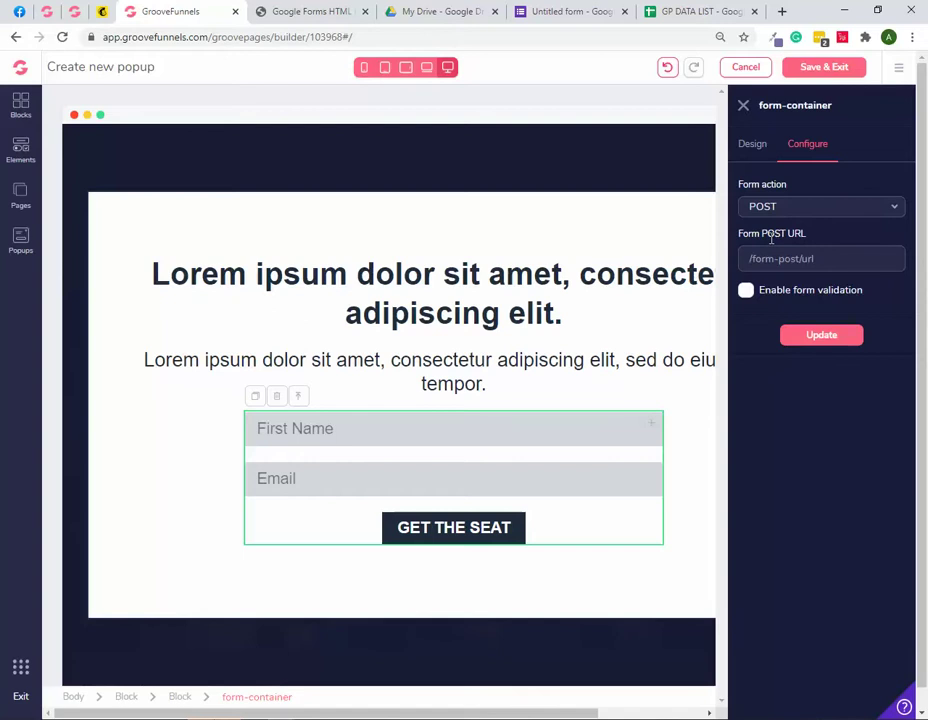
{"action": "left_click", "coordinate": [295, 12]}
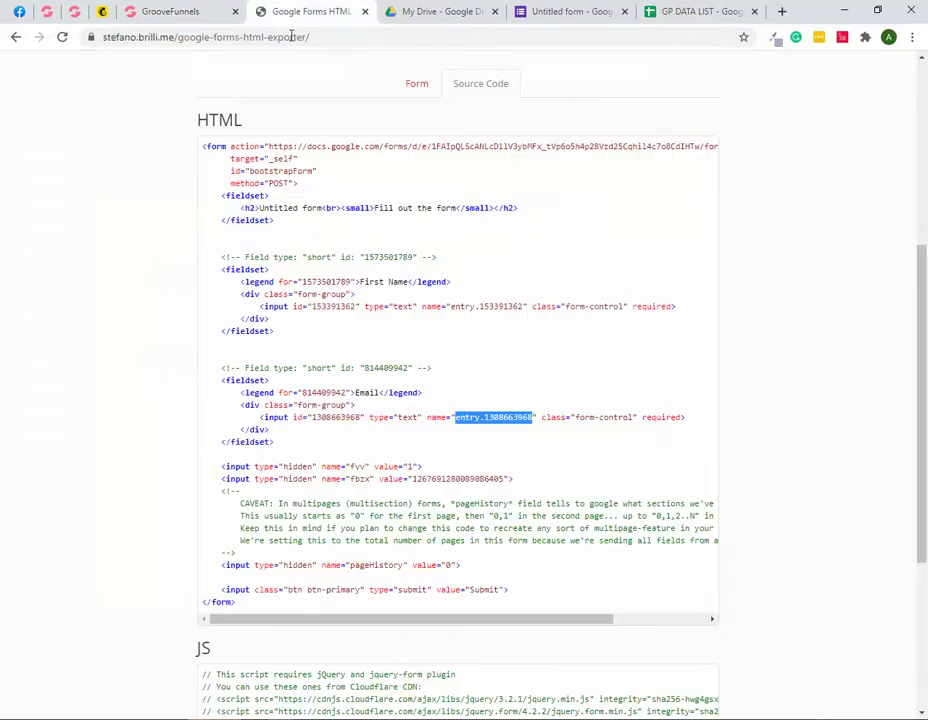
Step: Copy the Google Form's formResponse URL from the HTML and return to GroovePages
{"action": "left_click_drag", "start_coordinate": [270, 146], "coordinate": [717, 152]}
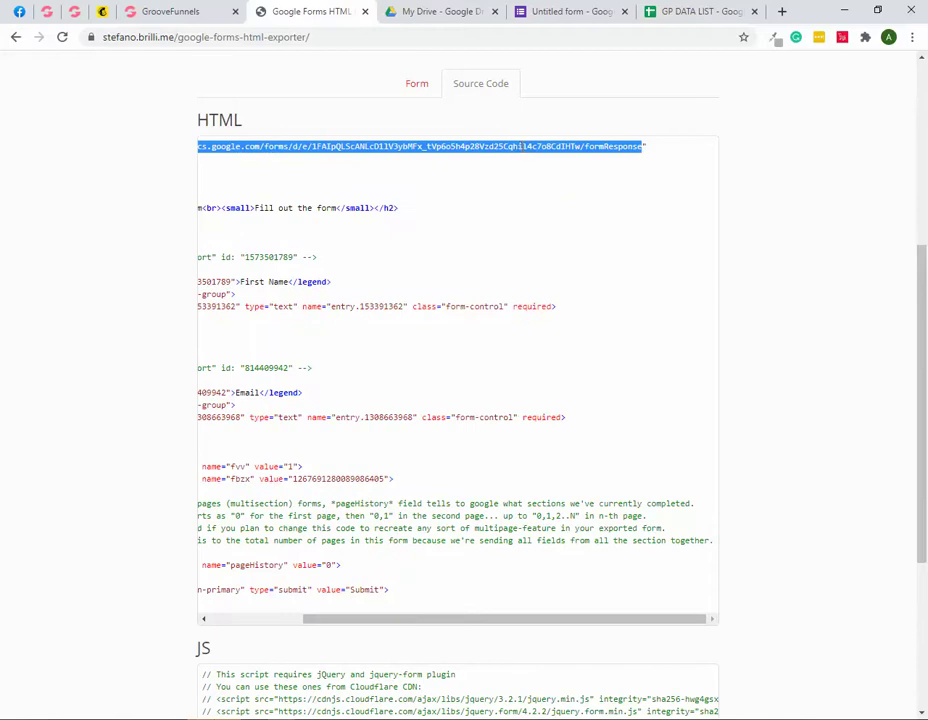
{"action": "right_click", "coordinate": [540, 160]}
{"action": "left_click", "coordinate": [545, 158]}
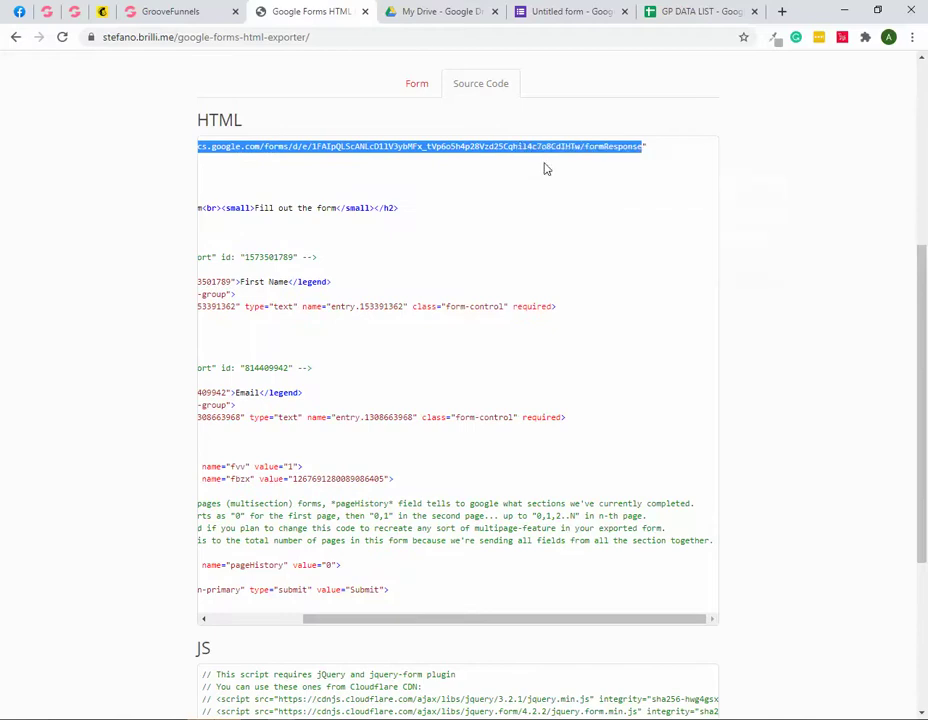
{"action": "left_click", "coordinate": [152, 13]}
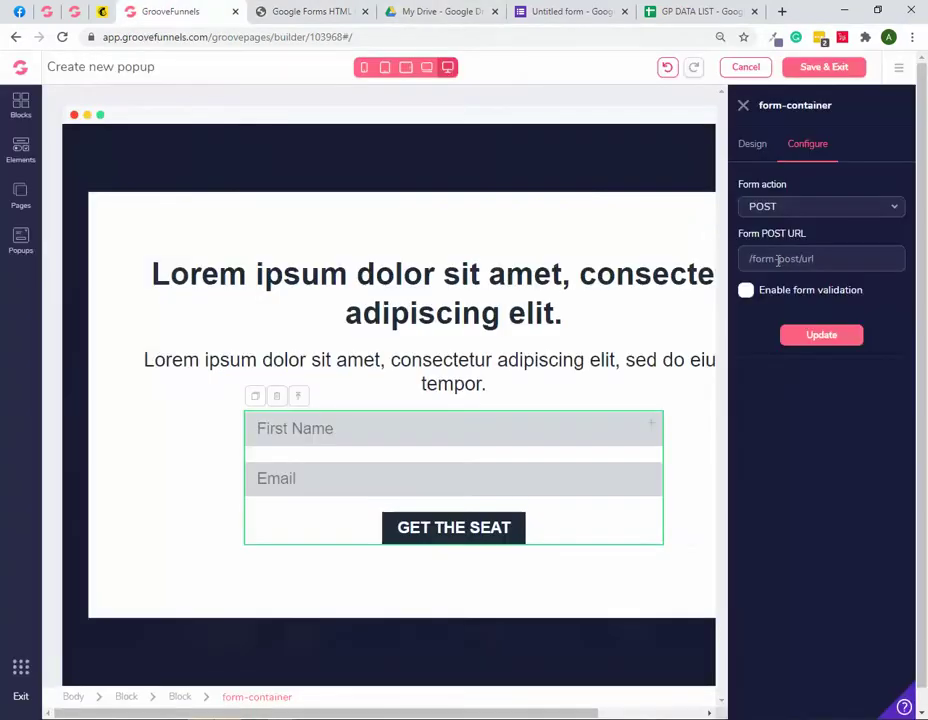
Step: Paste the formResponse URL as the form's POST URL, enable form validation, and update
{"action": "key", "text": "ctrl+v"}
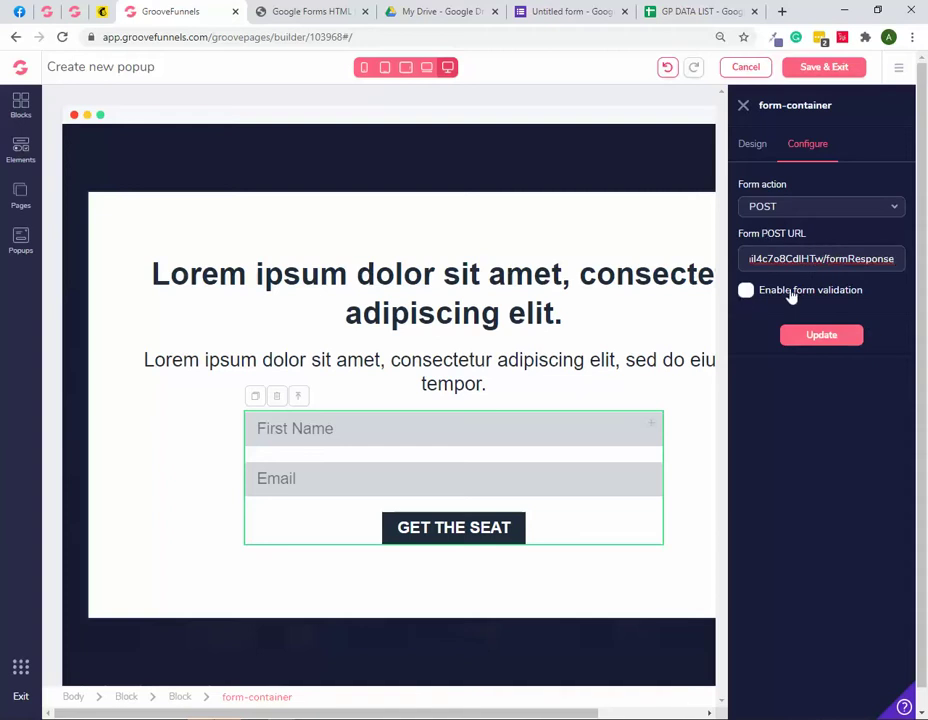
{"action": "left_click", "coordinate": [745, 292]}
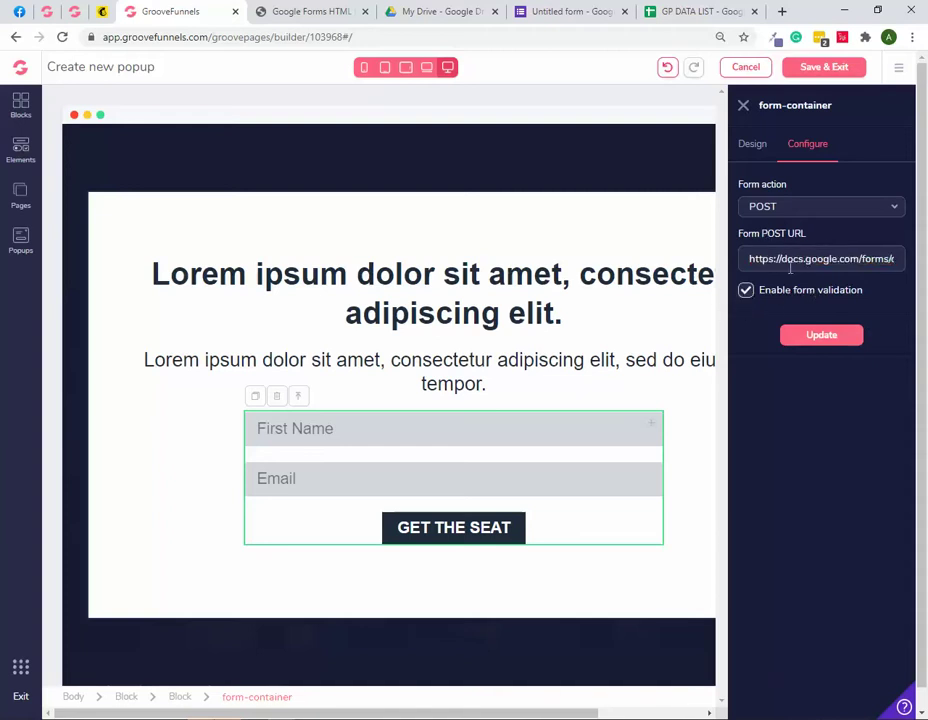
{"action": "left_click", "coordinate": [822, 341]}
{"action": "left_click", "coordinate": [830, 342]}
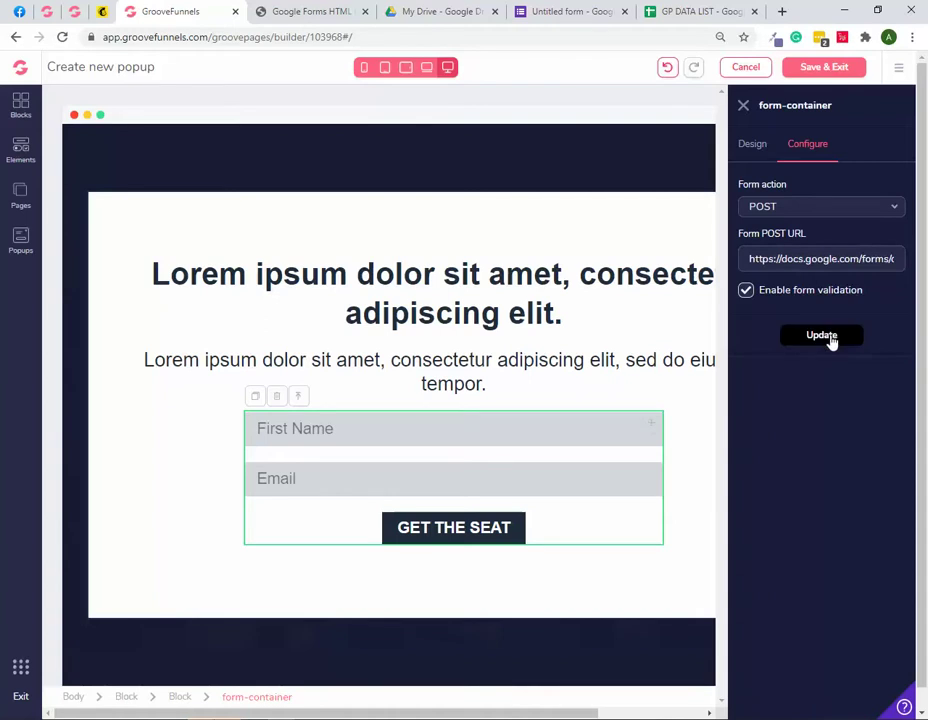
{"action": "left_click", "coordinate": [446, 436]}
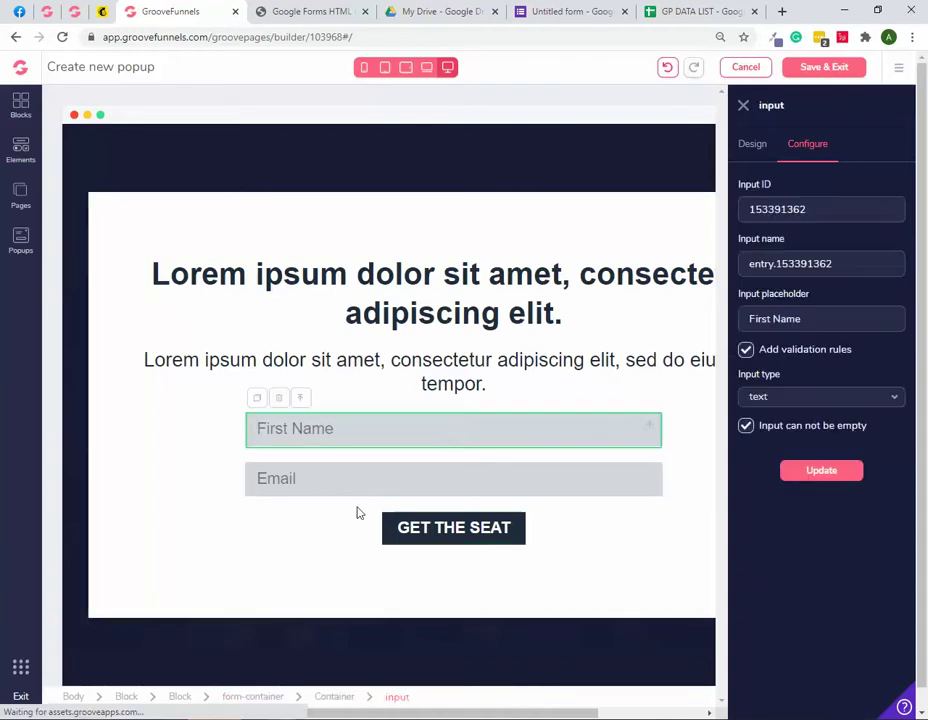
{"action": "left_click", "coordinate": [335, 520]}
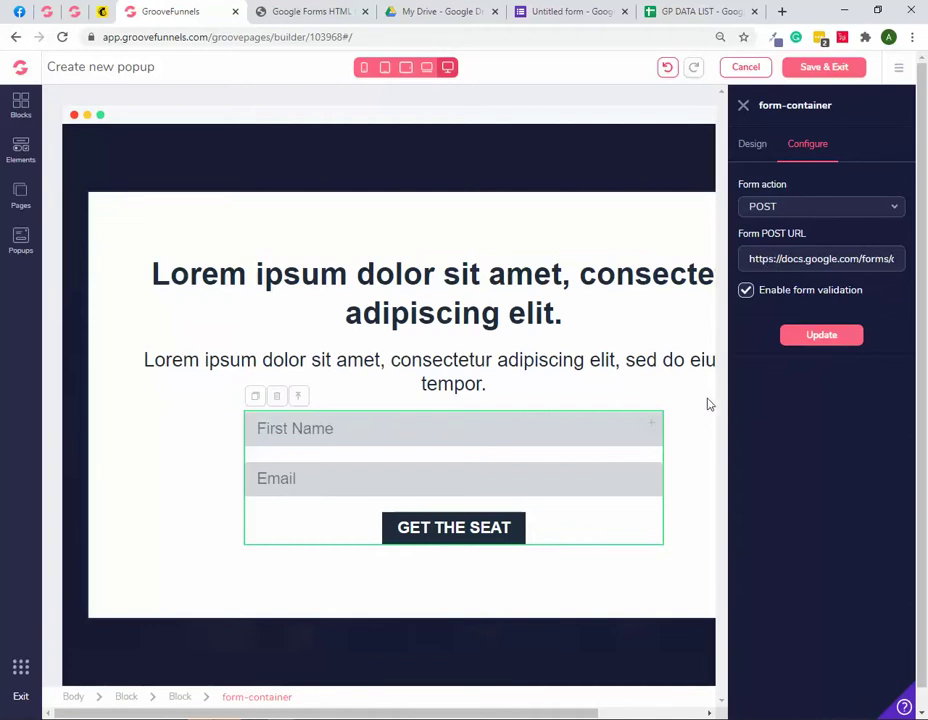
Step: Save the Sign Up popup, reopen it to verify input names and POST URL, and save again
{"action": "left_click", "coordinate": [743, 108]}
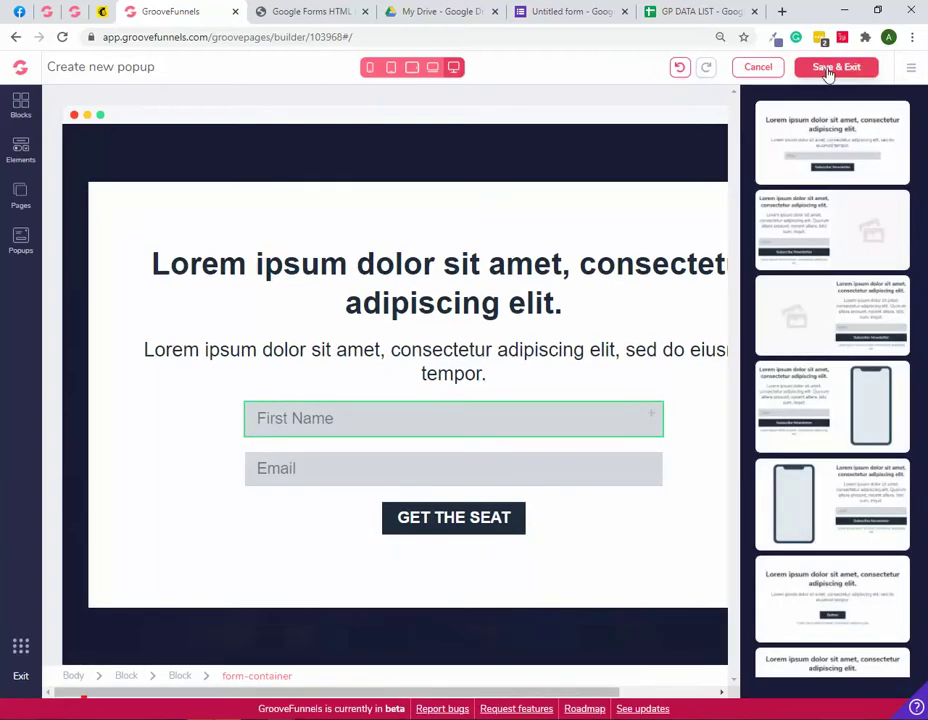
{"action": "left_click", "coordinate": [835, 70]}
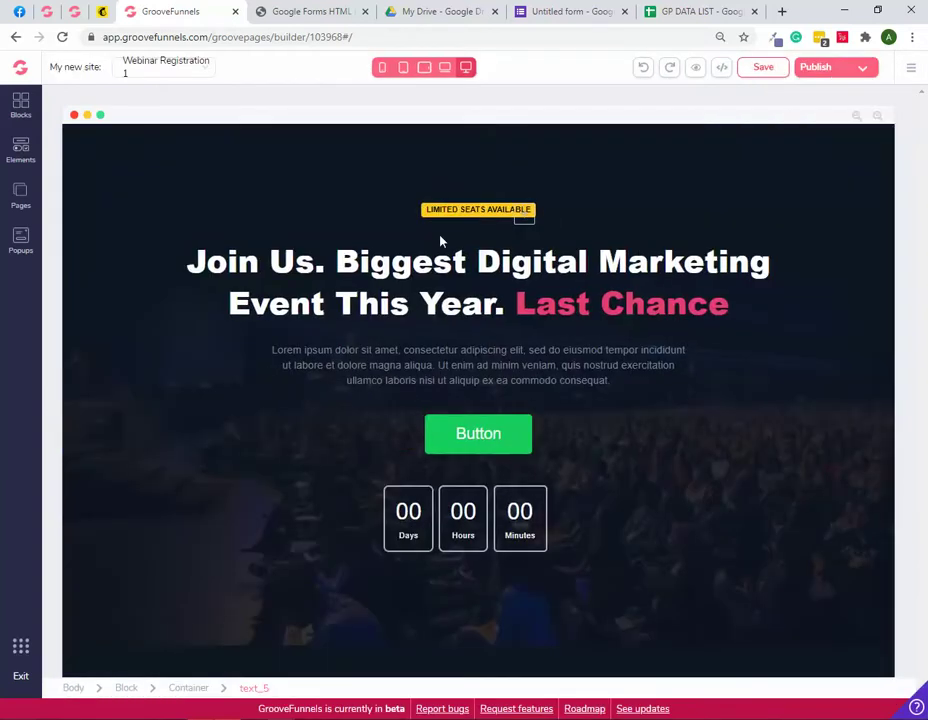
{"action": "left_click", "coordinate": [21, 240]}
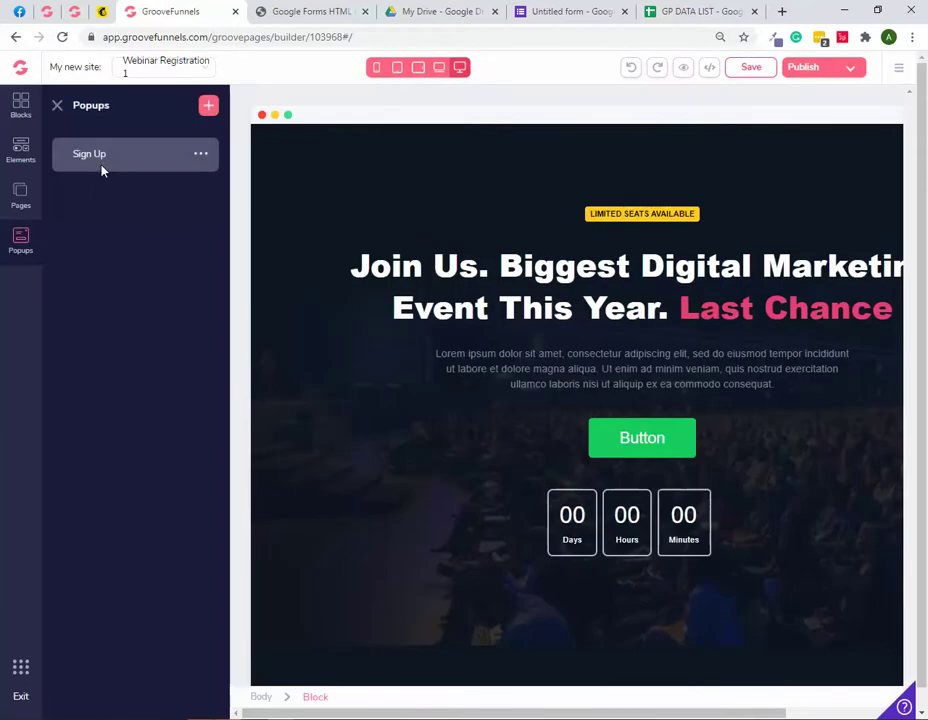
{"action": "left_click", "coordinate": [116, 160]}
{"action": "left_click", "coordinate": [545, 430]}
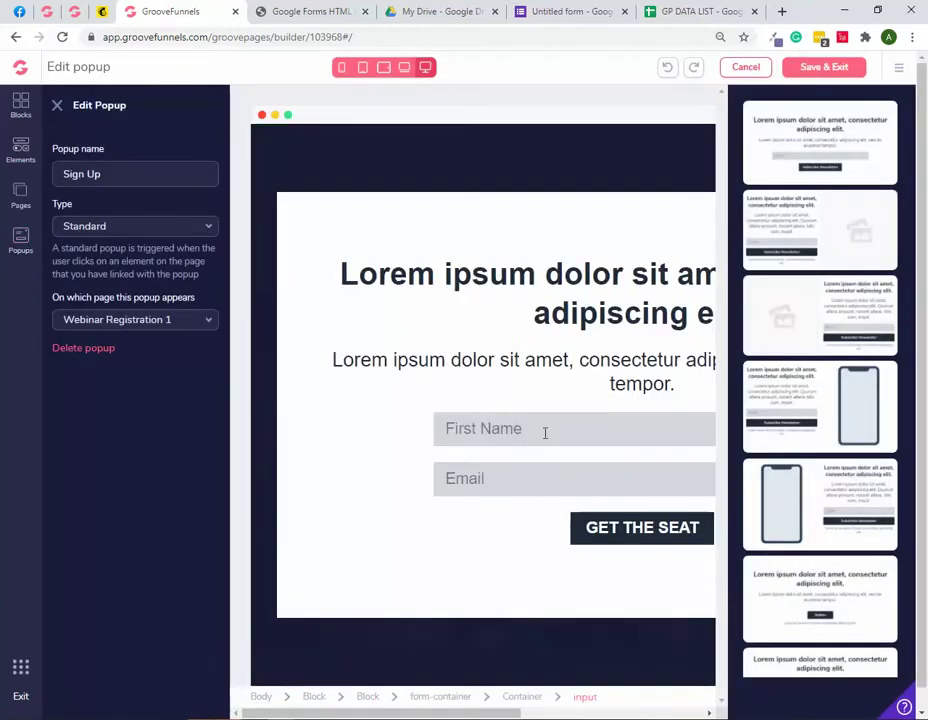
{"action": "left_click", "coordinate": [807, 146]}
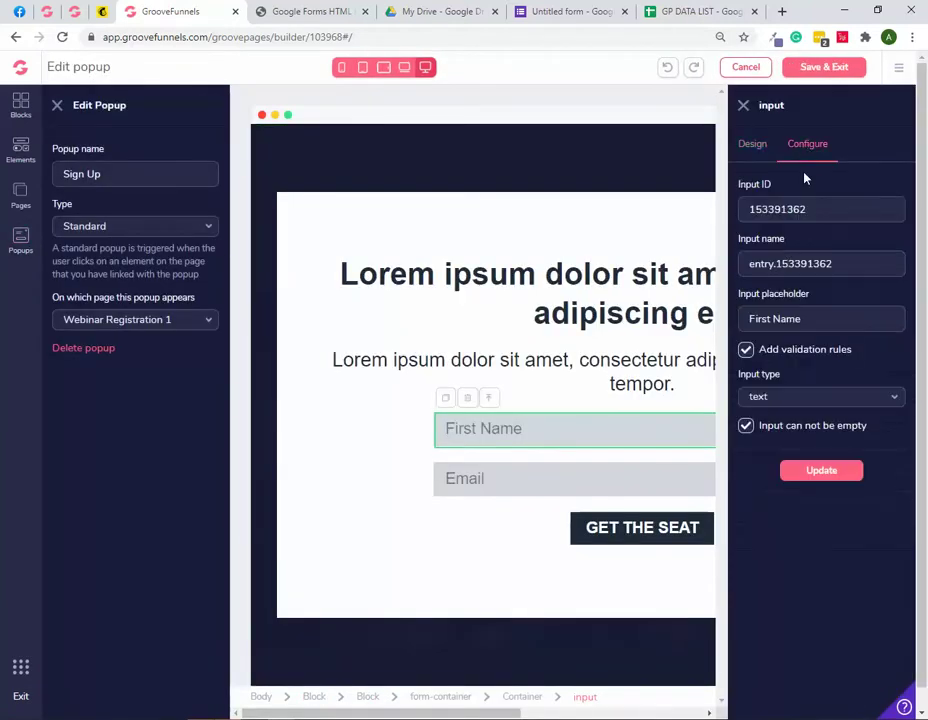
{"action": "left_click", "coordinate": [545, 479]}
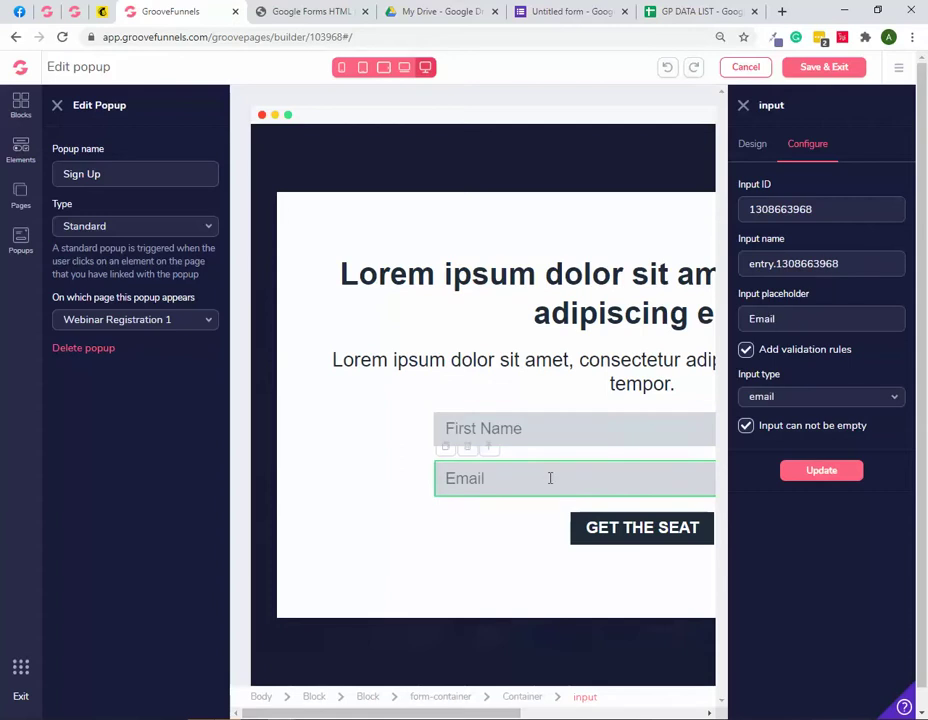
{"action": "left_click", "coordinate": [509, 522]}
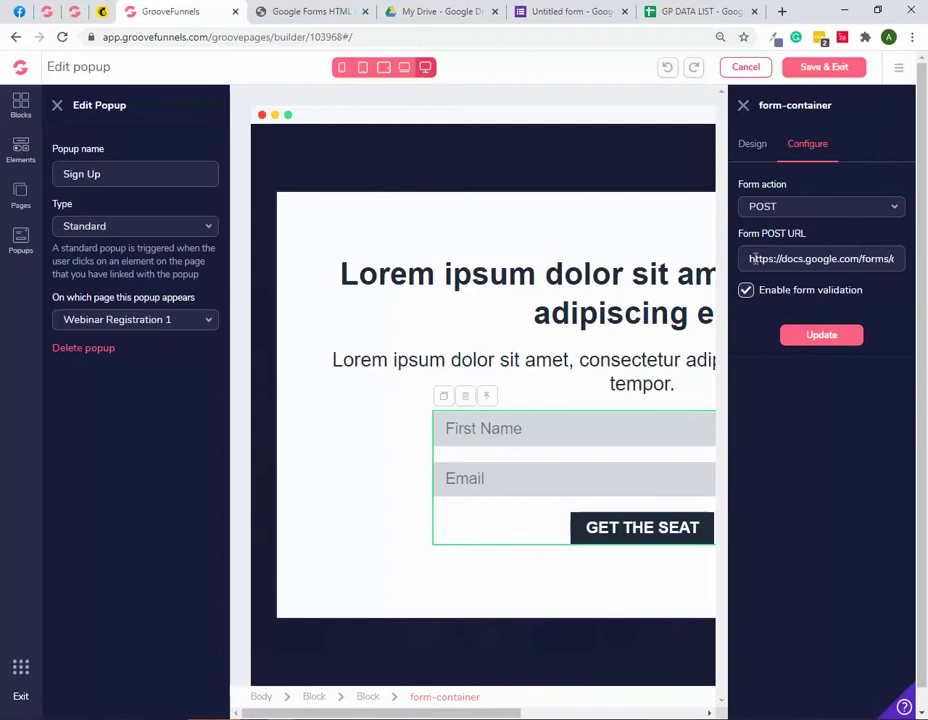
{"action": "left_click", "coordinate": [810, 336]}
{"action": "left_click", "coordinate": [810, 68]}
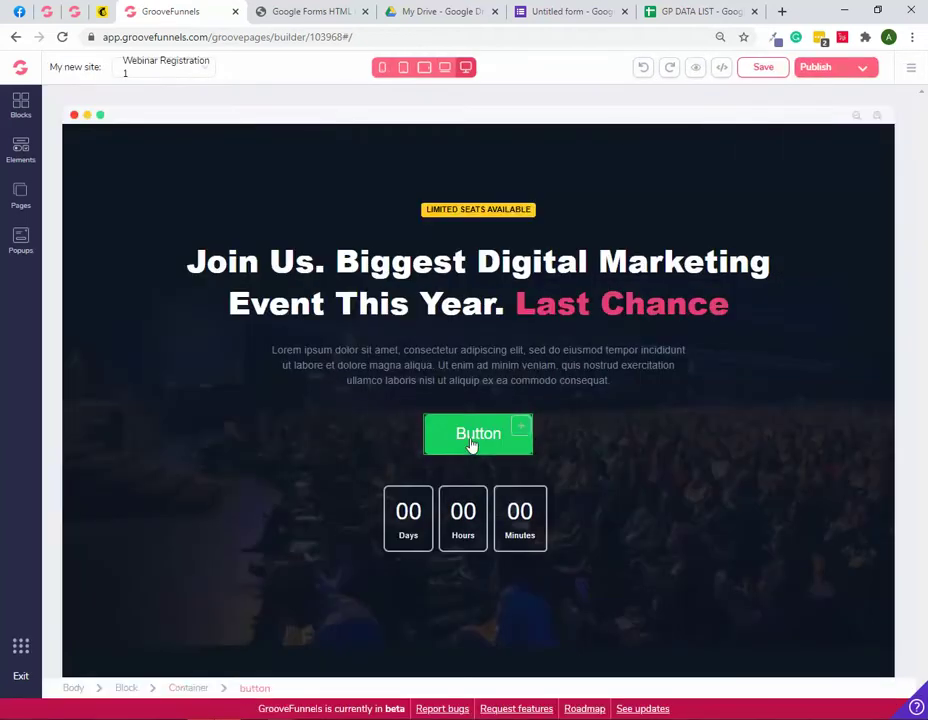
Step: Link the green Button to the Sign Up popup and save the page
{"action": "left_click", "coordinate": [474, 445]}
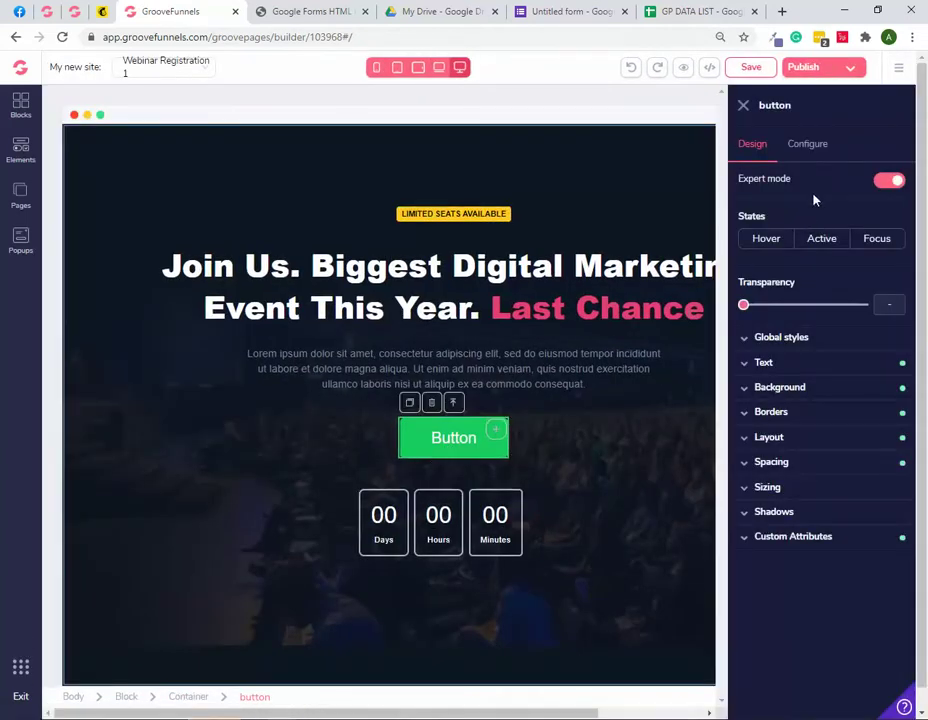
{"action": "left_click", "coordinate": [809, 148]}
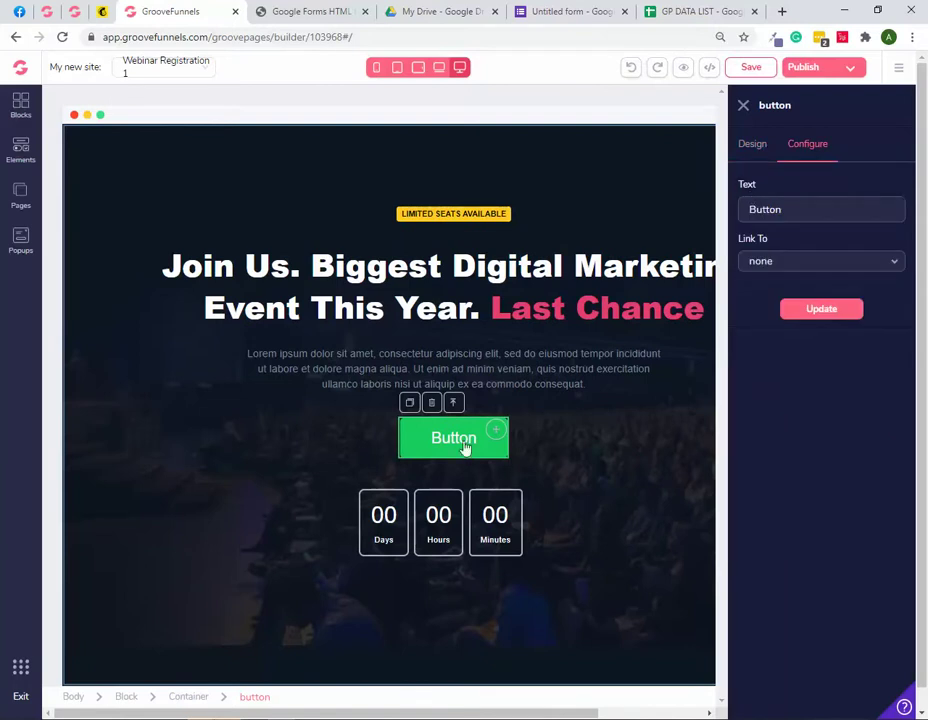
{"action": "left_click", "coordinate": [767, 266]}
{"action": "left_click", "coordinate": [762, 387]}
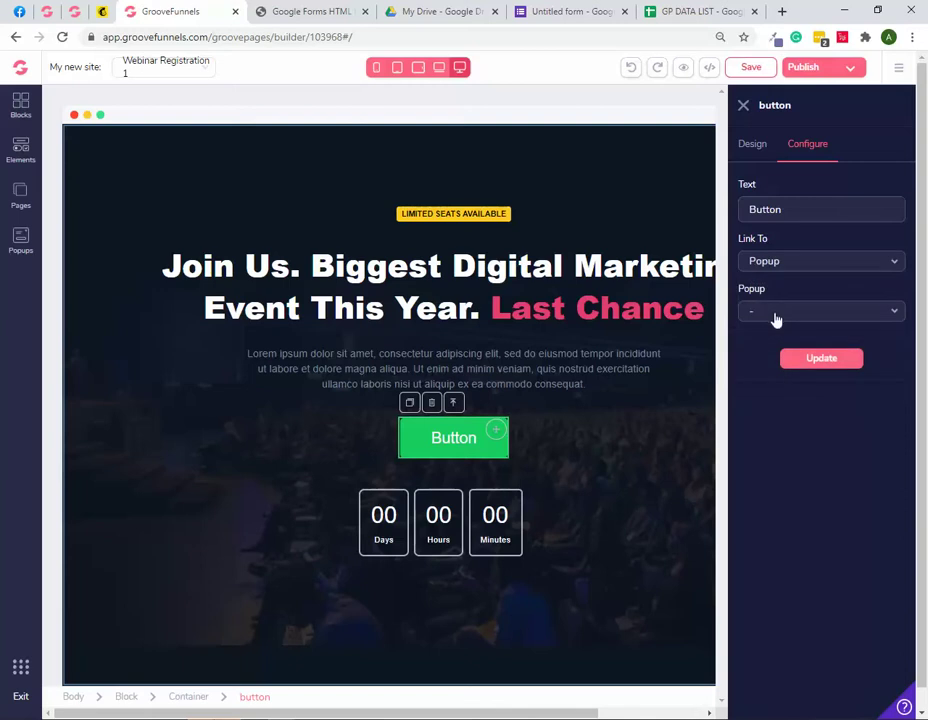
{"action": "left_click", "coordinate": [776, 314]}
{"action": "left_click", "coordinate": [779, 336]}
{"action": "left_click", "coordinate": [822, 362]}
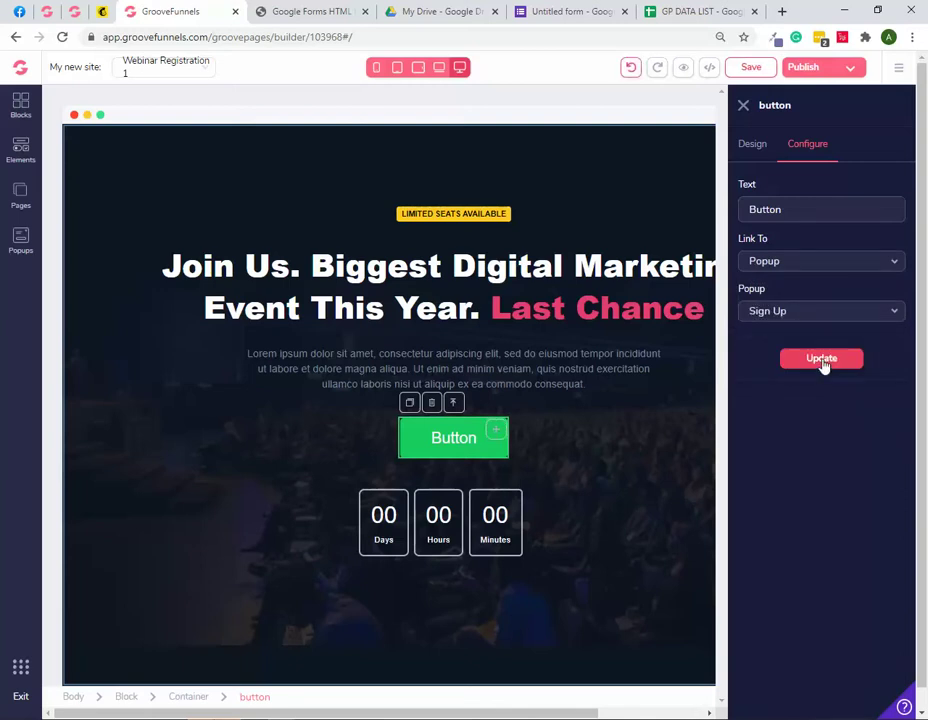
{"action": "left_click", "coordinate": [822, 362]}
{"action": "left_click", "coordinate": [748, 70]}
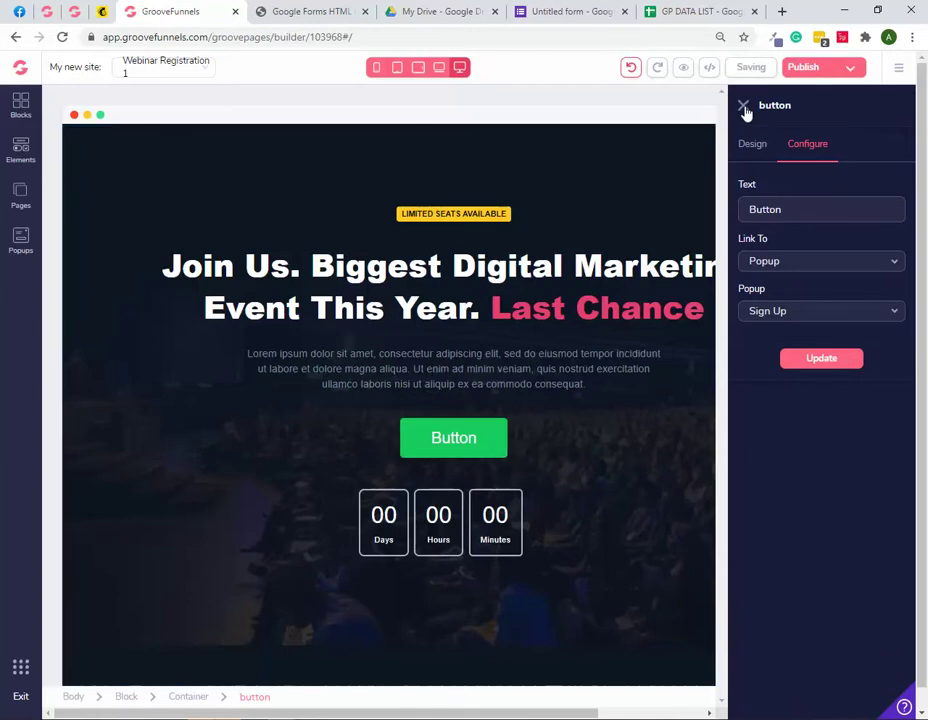
Step: Recheck that the Button still links to the Sign Up popup
{"action": "left_click", "coordinate": [743, 105]}
{"action": "left_click", "coordinate": [472, 447]}
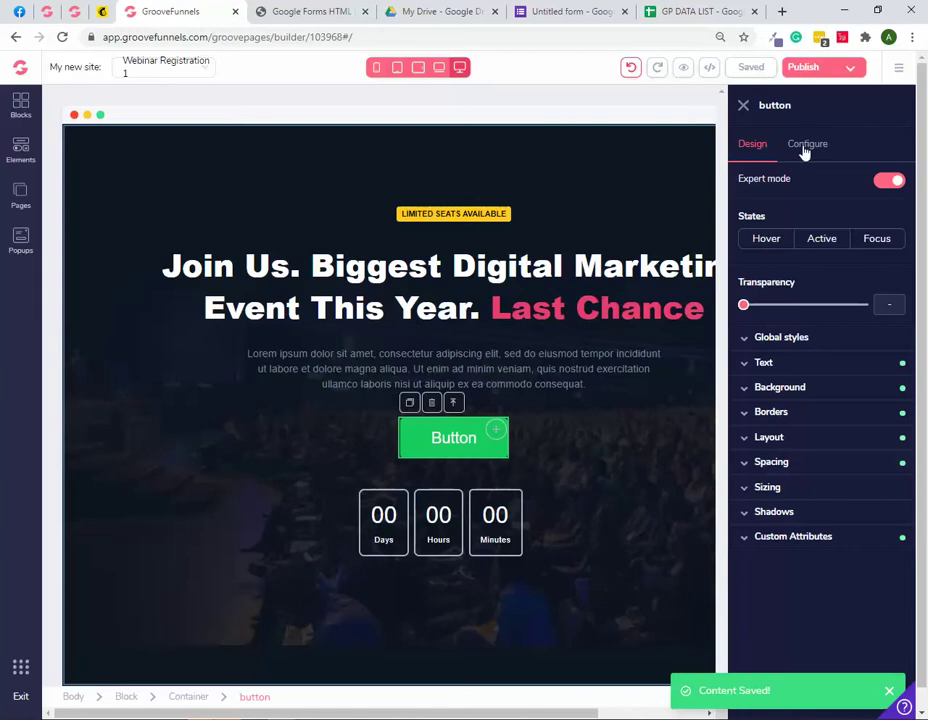
{"action": "left_click", "coordinate": [806, 147]}
{"action": "left_click", "coordinate": [655, 462]}
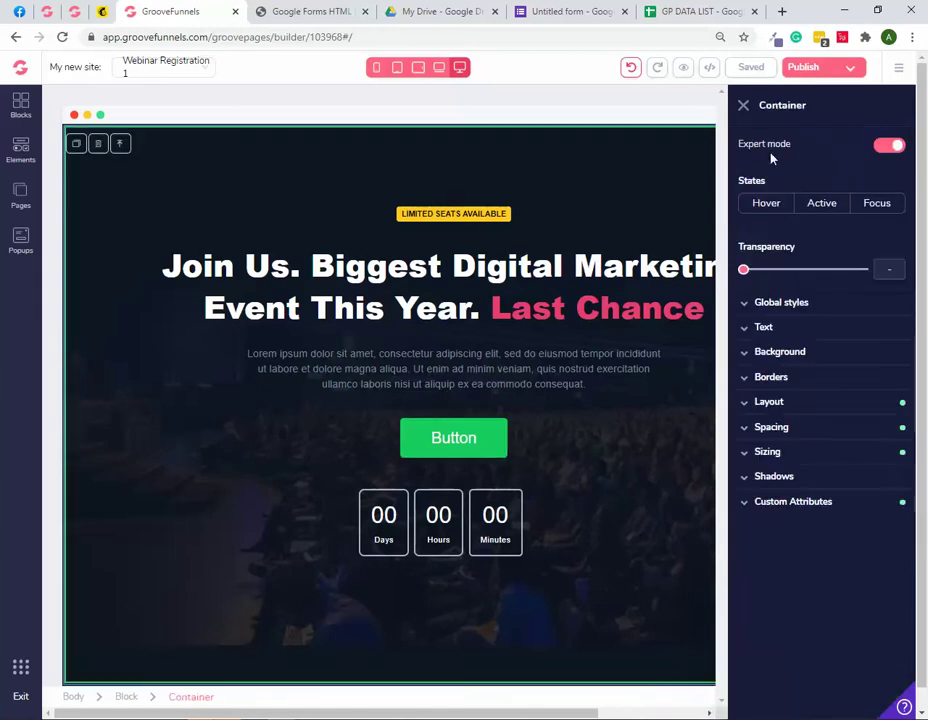
Step: Publish the site on the hosted GroovePages subdomain under the name GPTEST
{"action": "left_click", "coordinate": [741, 108]}
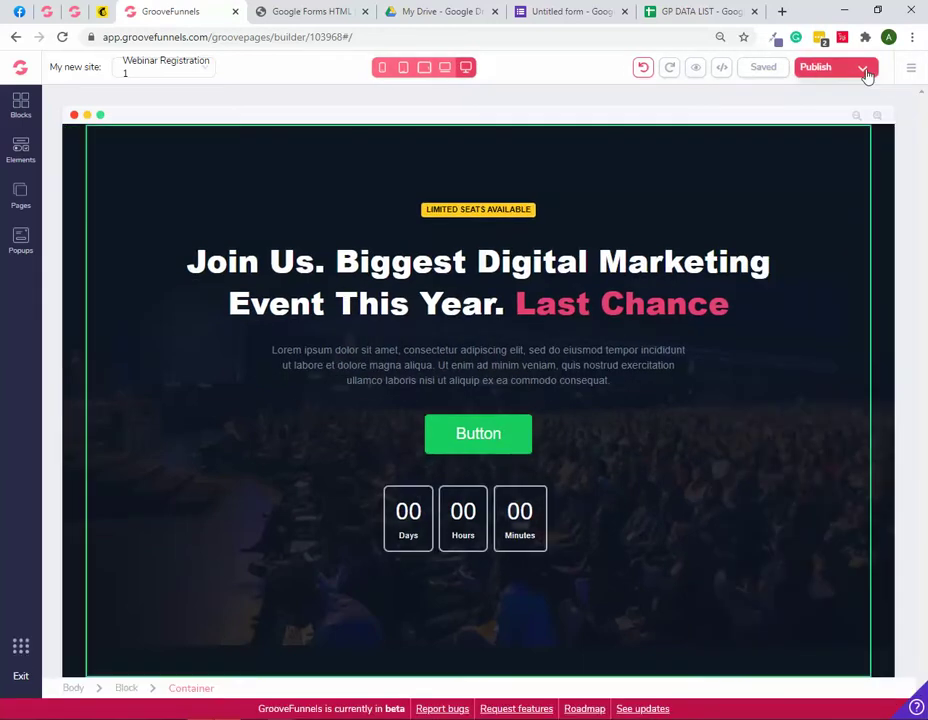
{"action": "left_click", "coordinate": [862, 72]}
{"action": "left_click", "coordinate": [760, 150]}
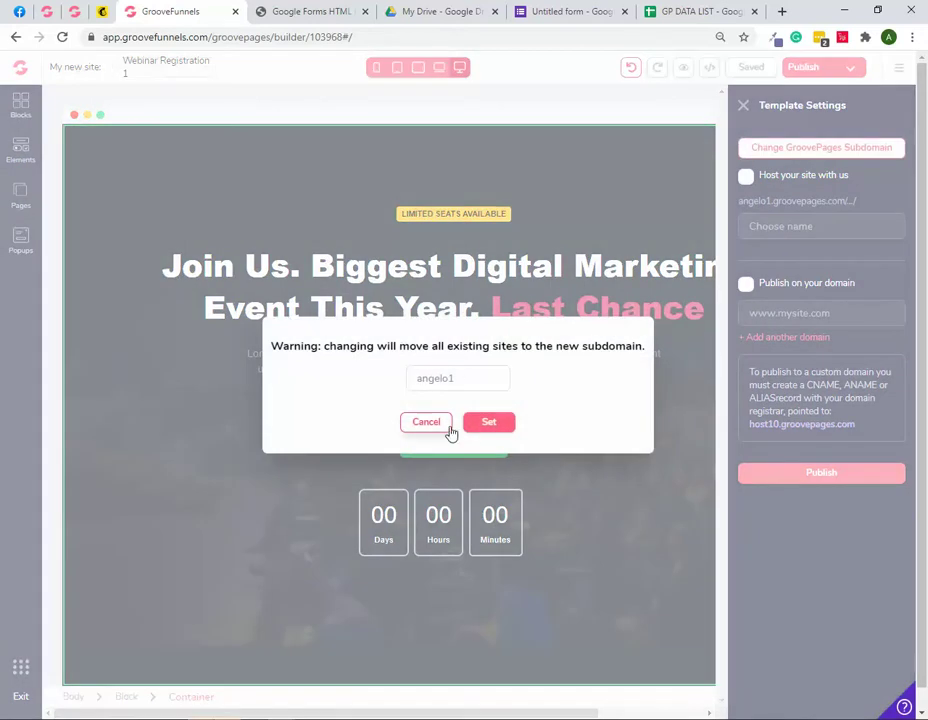
{"action": "left_click", "coordinate": [424, 424]}
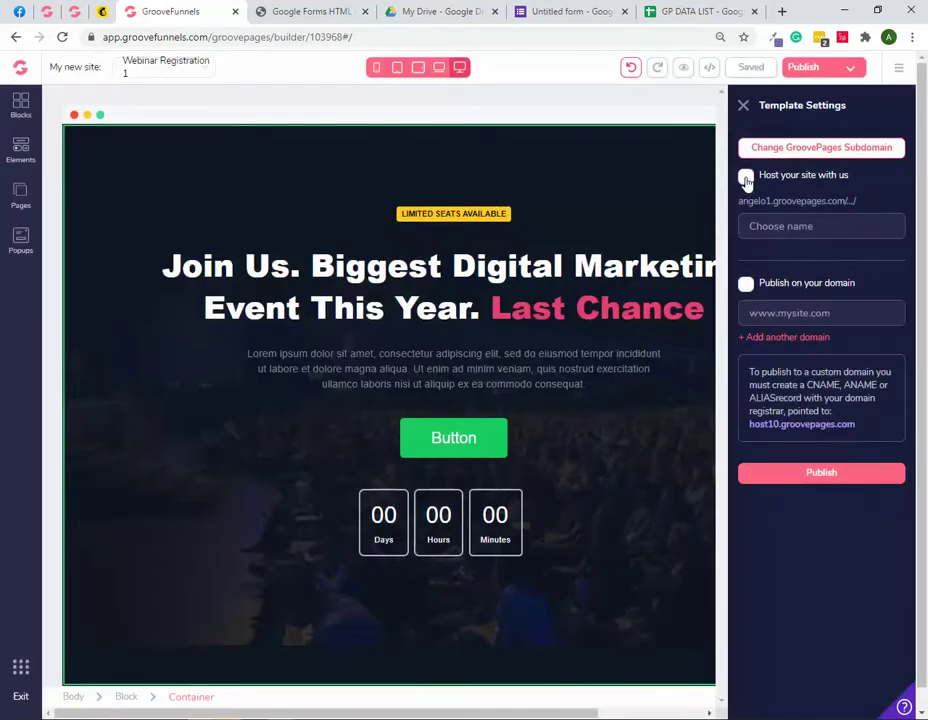
{"action": "left_click", "coordinate": [746, 177]}
{"action": "type", "text": "GPTEST"}
{"action": "left_click", "coordinate": [827, 481]}
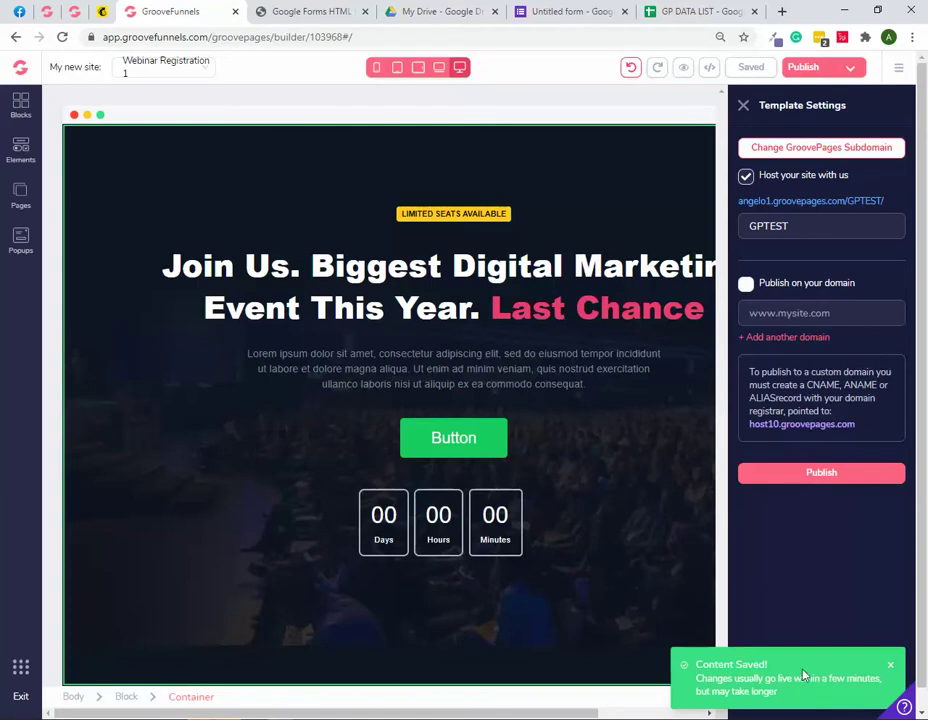
Step: Open the published page and bring up its Sign Up popup
{"action": "left_click", "coordinate": [791, 203]}
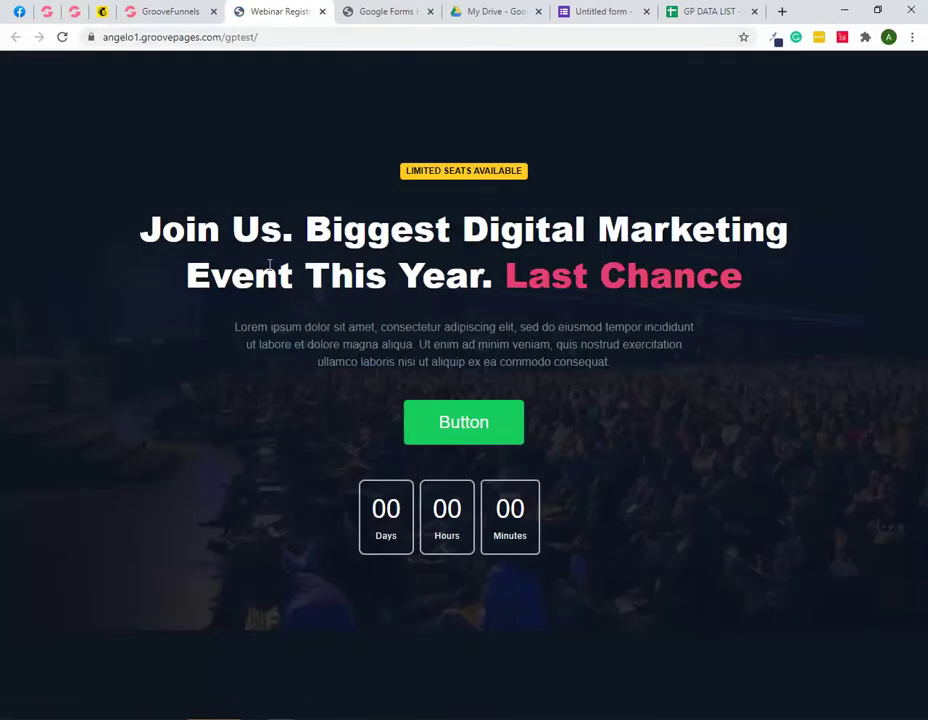
{"action": "left_click", "coordinate": [172, 13]}
{"action": "left_click", "coordinate": [282, 13]}
{"action": "left_click", "coordinate": [464, 433]}
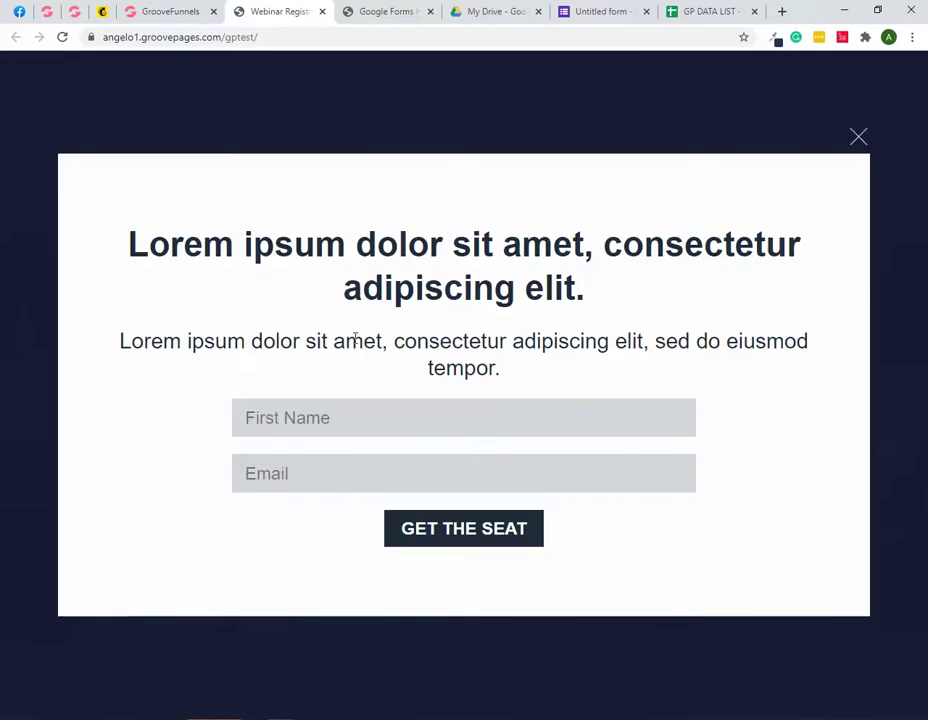
Step: Enter a test first name and e-mail address in the popup form
{"action": "left_click", "coordinate": [320, 418]}
{"action": "type", "text": "ANge"}
{"action": "key", "text": "BackSpace"}
{"action": "type", "text": "ngelo"}
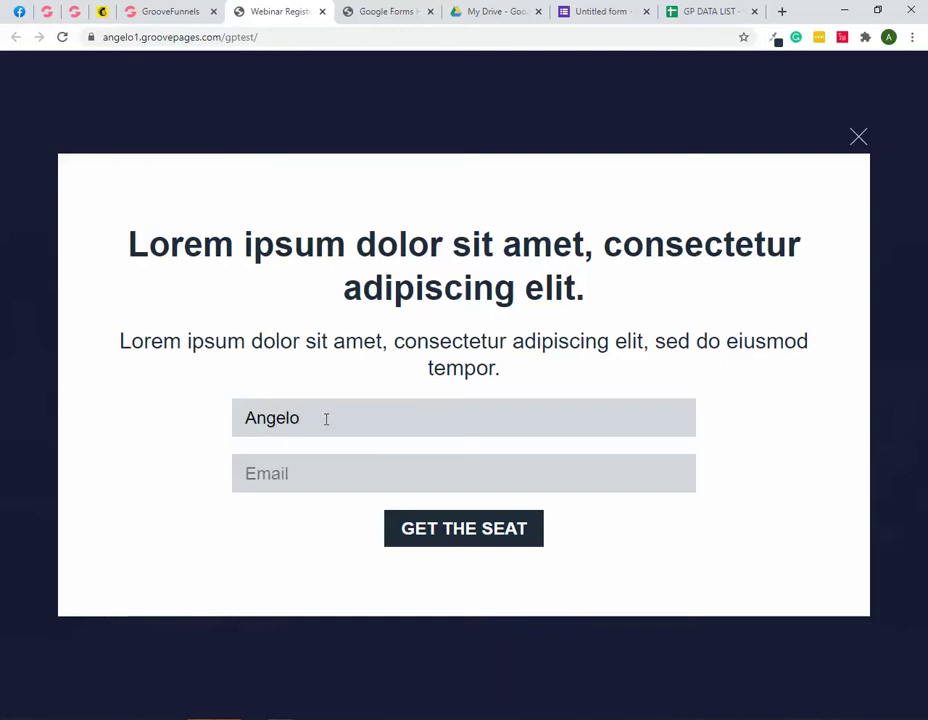
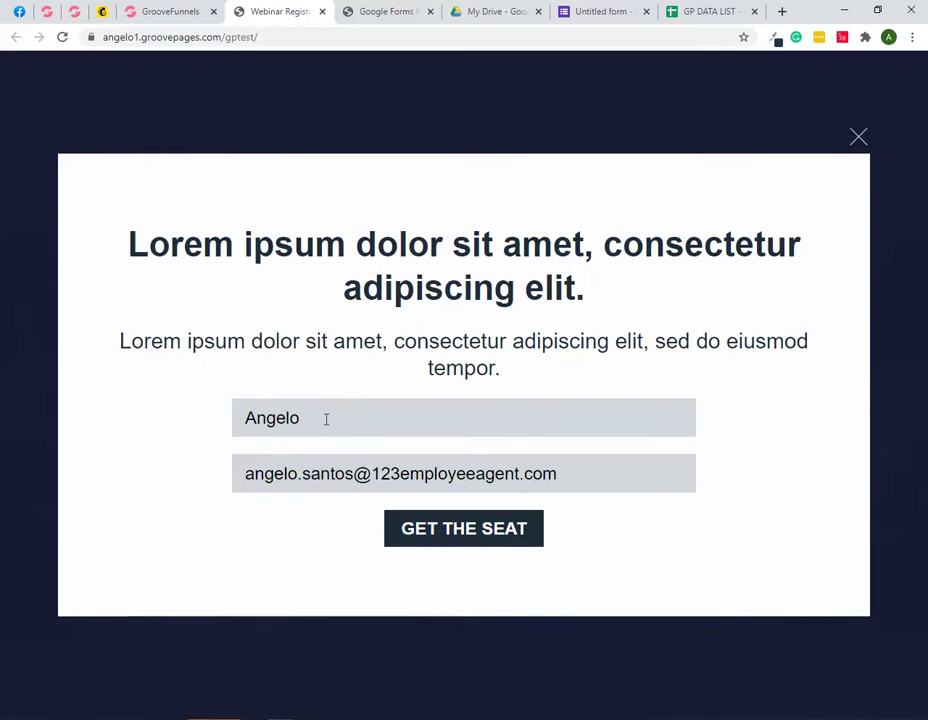
Step: Submit the test sign-up, check it in row 2 of GP DATA LIST, then return to the webinar page
{"action": "left_click", "coordinate": [459, 538]}
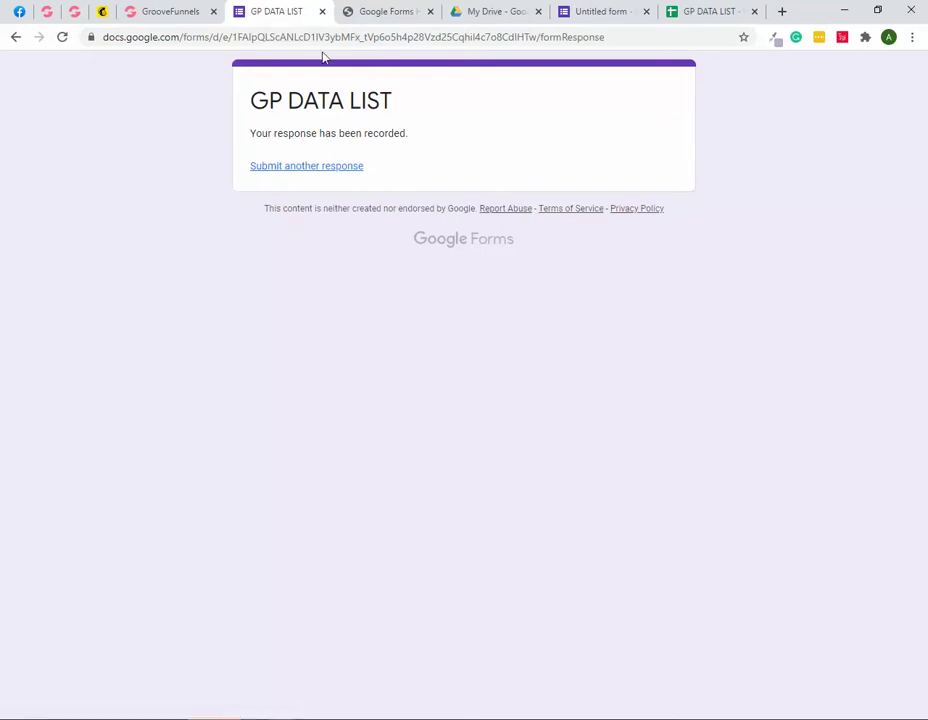
{"action": "left_click", "coordinate": [704, 13]}
{"action": "left_click", "coordinate": [185, 194]}
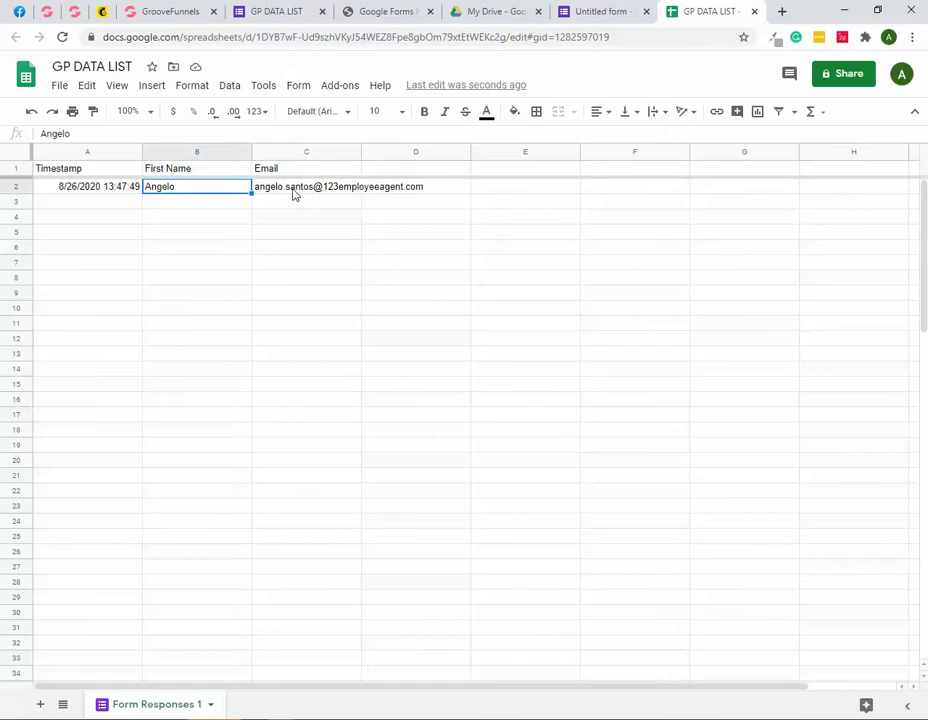
{"action": "left_click", "coordinate": [296, 193]}
{"action": "left_click", "coordinate": [201, 195]}
{"action": "left_click", "coordinate": [302, 195]}
{"action": "left_click", "coordinate": [220, 195]}
{"action": "left_click", "coordinate": [268, 13]}
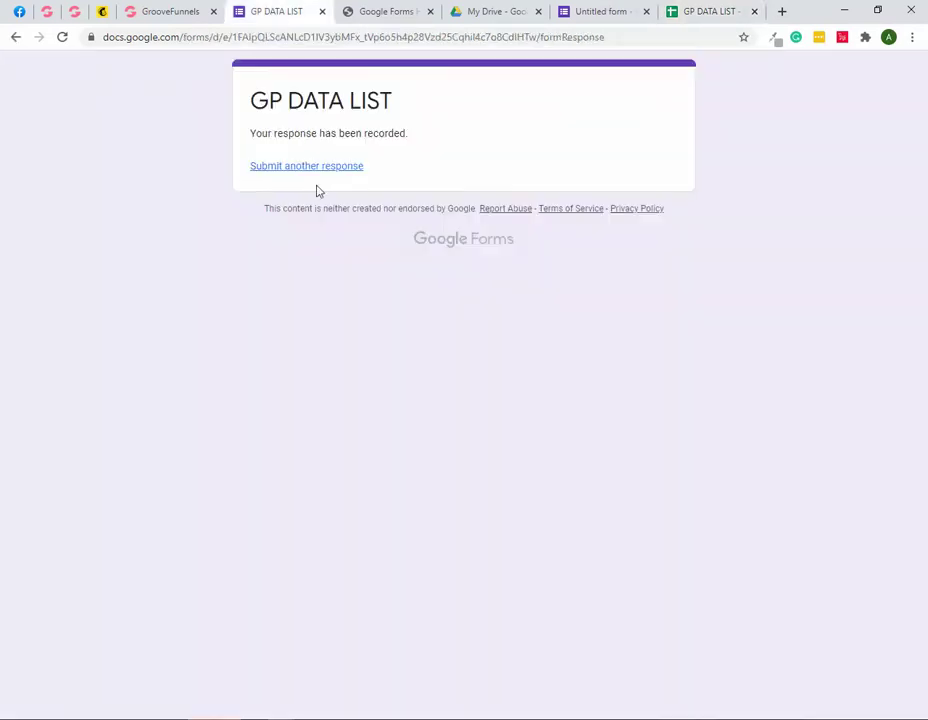
{"action": "left_click", "coordinate": [16, 38]}
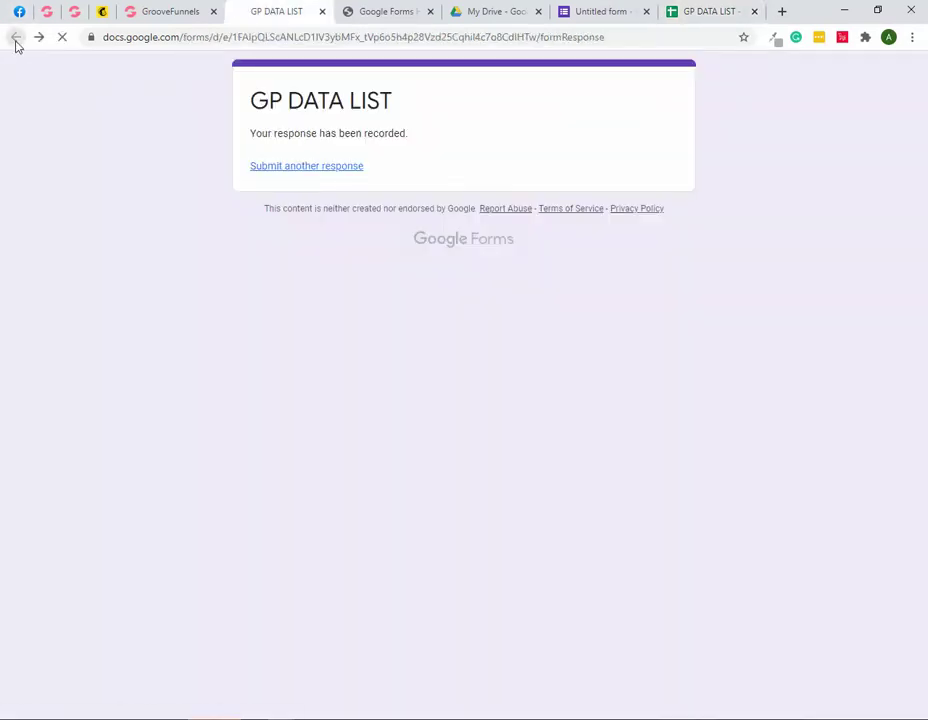
Step: Open the Sign Up popup and bring up its form container's Configure settings
{"action": "left_click", "coordinate": [168, 13]}
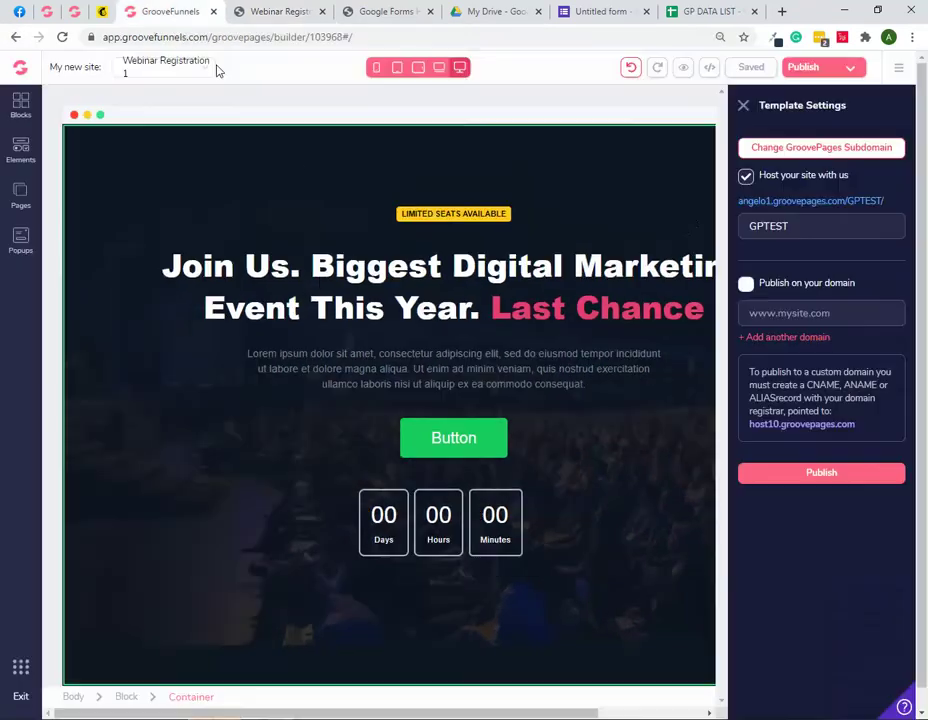
{"action": "left_click", "coordinate": [22, 245]}
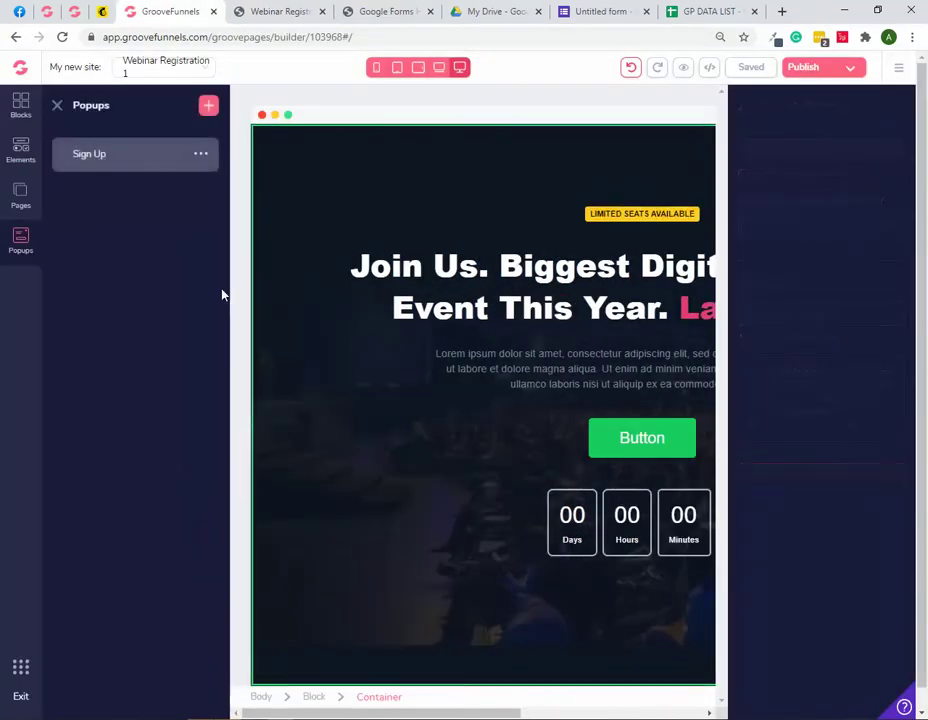
{"action": "left_click", "coordinate": [143, 155]}
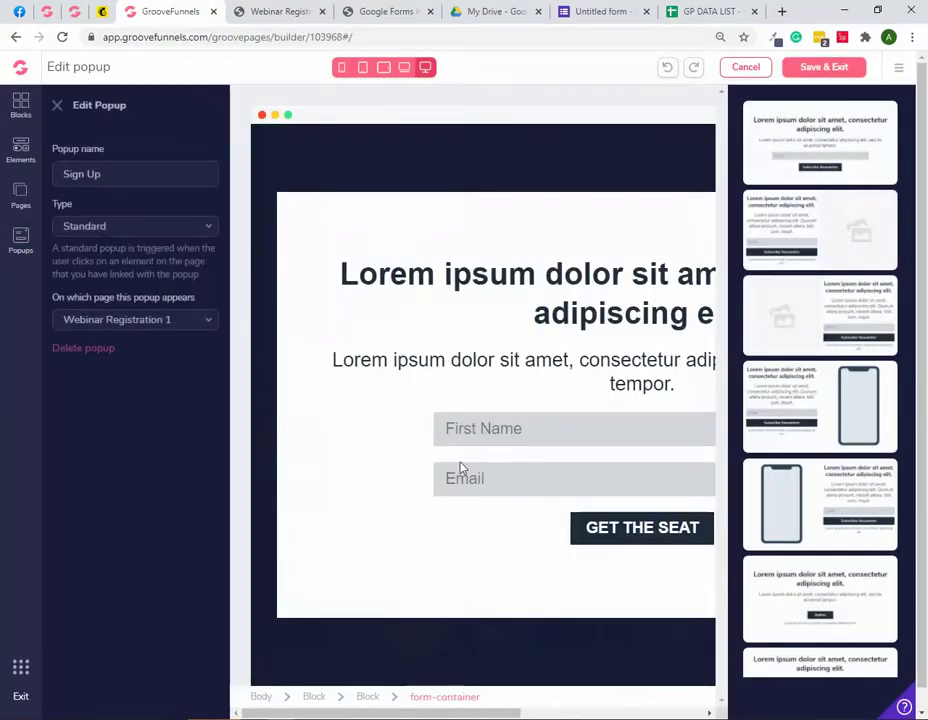
{"action": "left_click", "coordinate": [487, 520]}
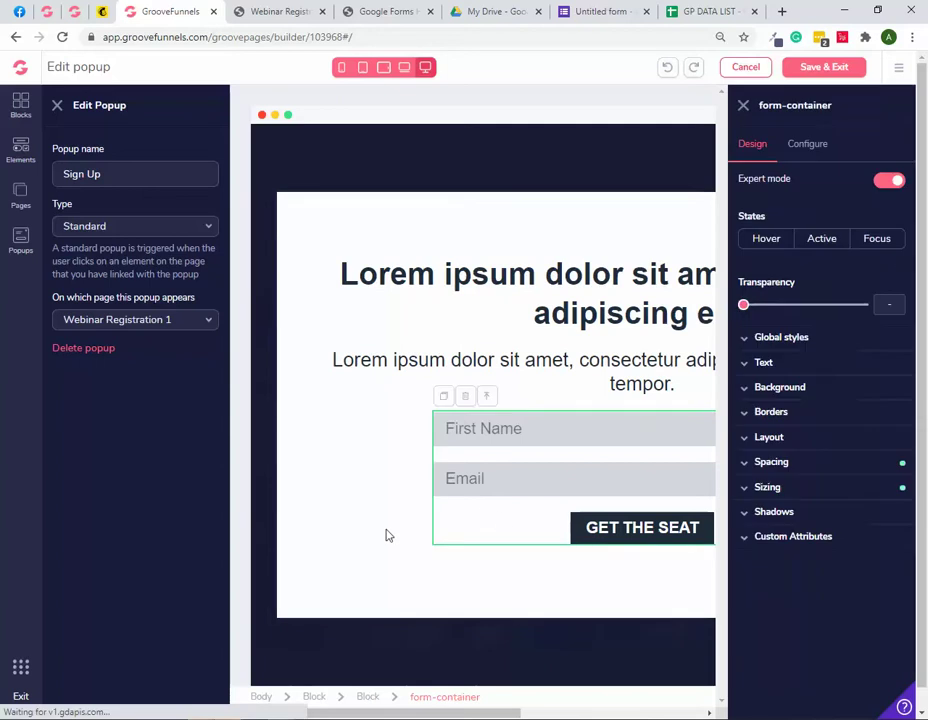
{"action": "left_click", "coordinate": [808, 145]}
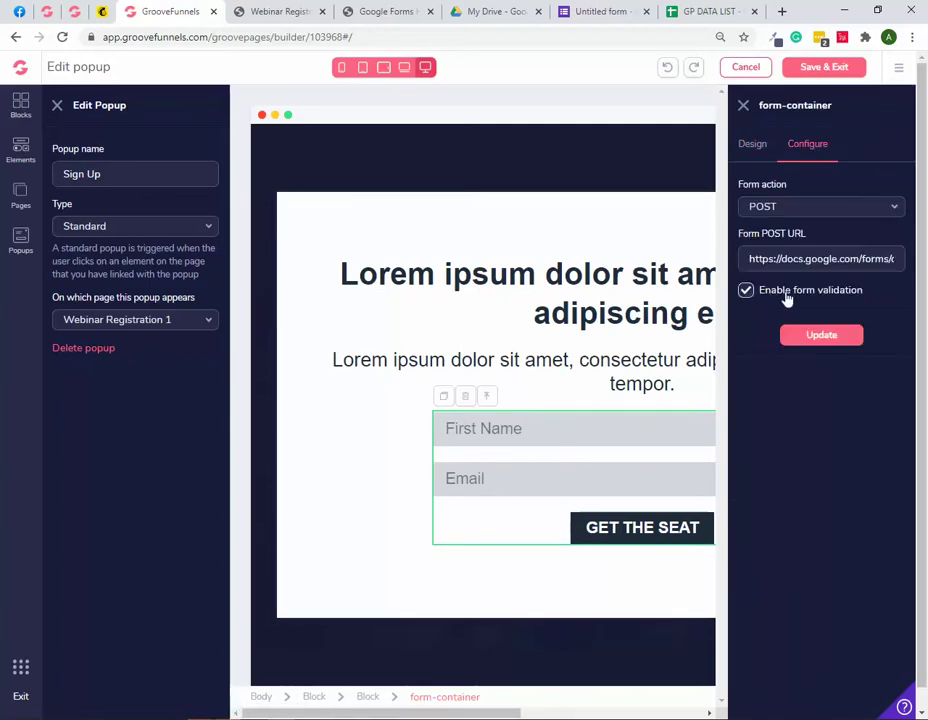
Step: Uncheck Enable form validation, apply the update, and Save & Exit the popup
{"action": "left_click", "coordinate": [278, 10]}
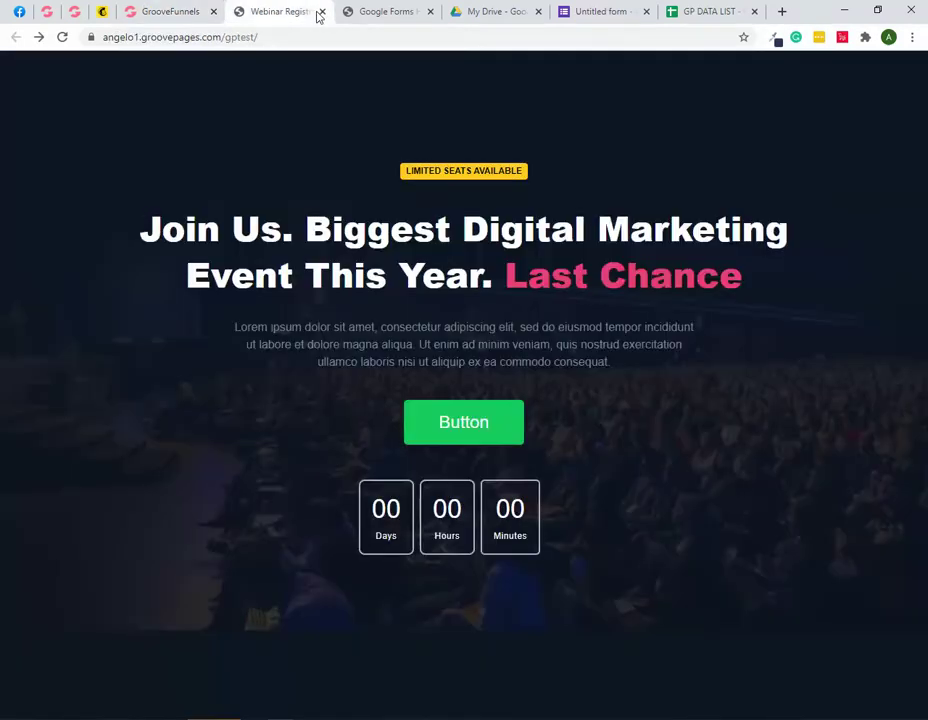
{"action": "left_click", "coordinate": [322, 11]}
{"action": "left_click", "coordinate": [180, 13]}
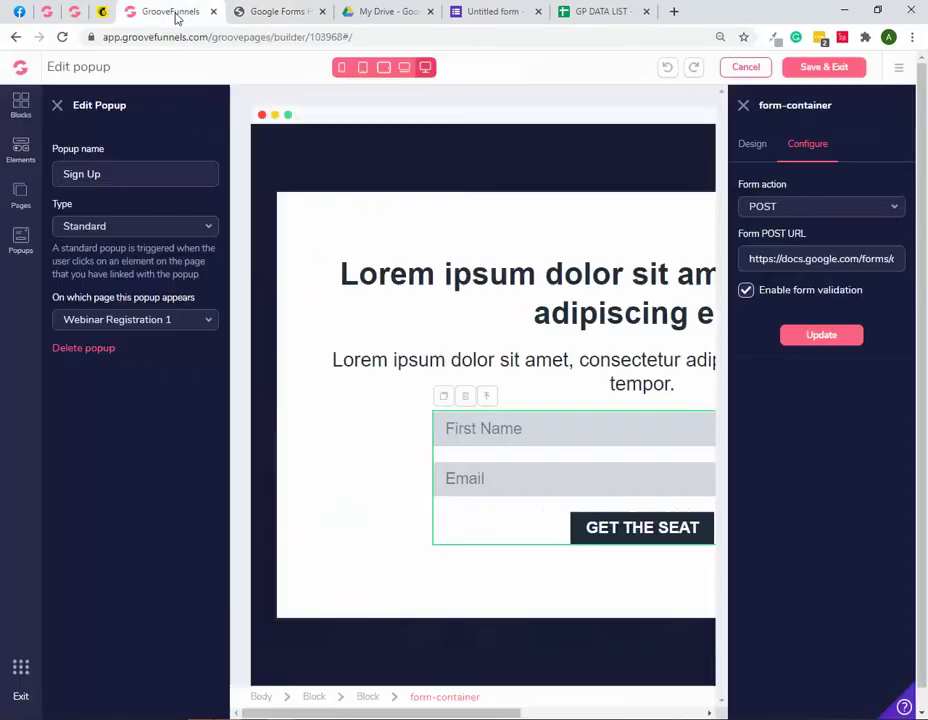
{"action": "left_click", "coordinate": [746, 291]}
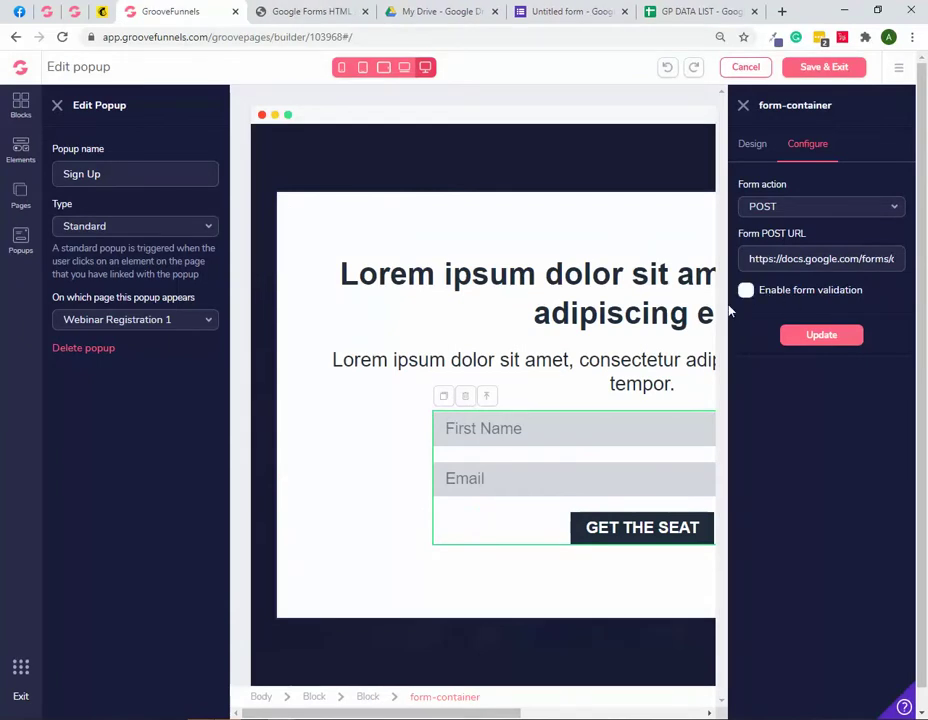
{"action": "left_click", "coordinate": [822, 338]}
{"action": "left_click", "coordinate": [834, 344]}
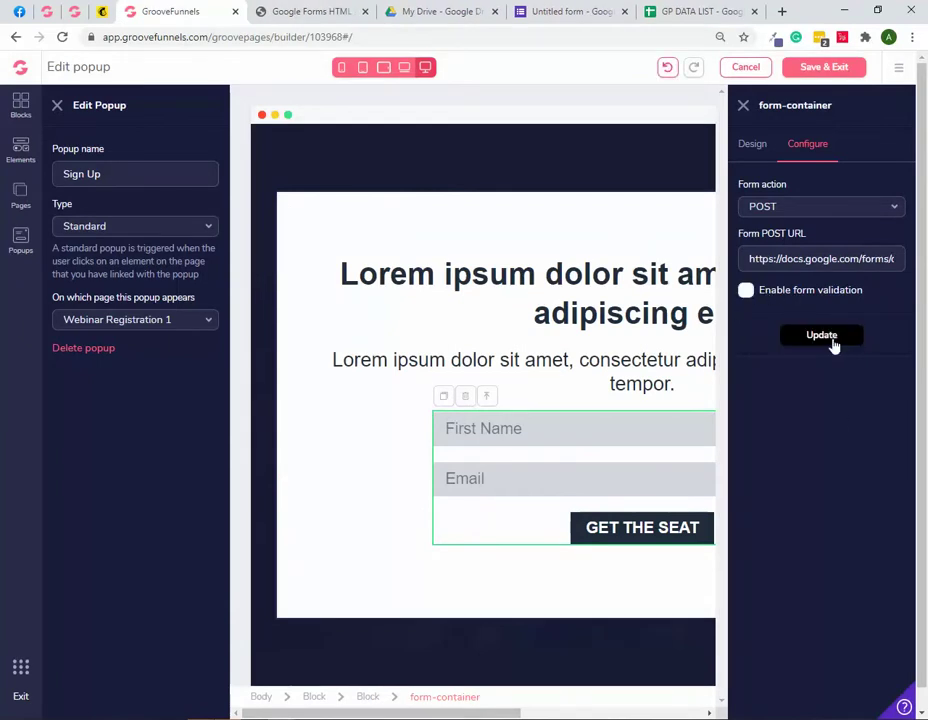
{"action": "left_click", "coordinate": [810, 68]}
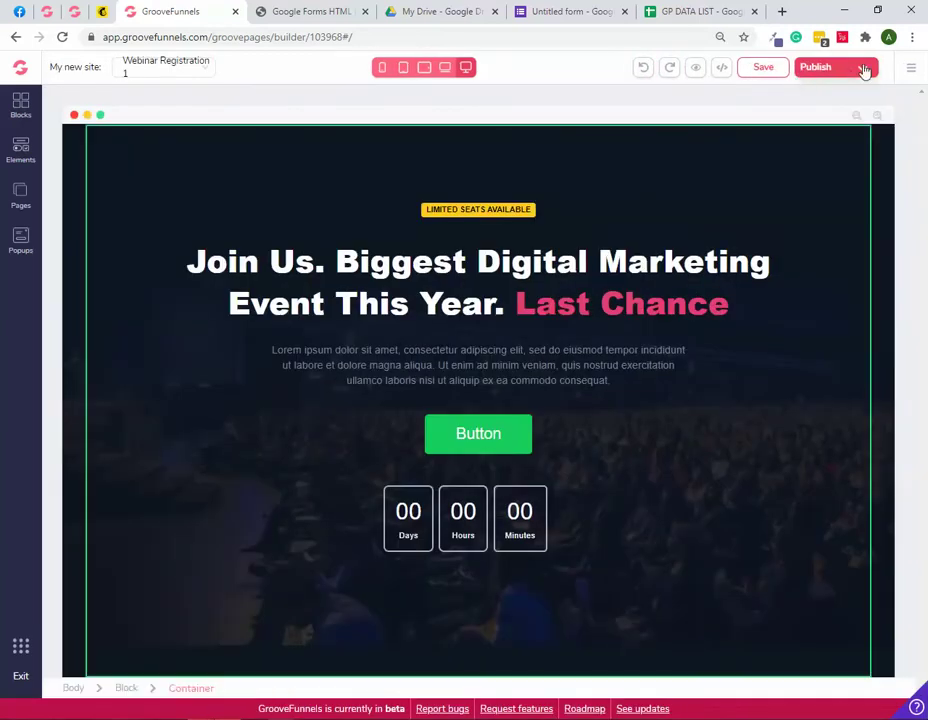
Step: Change the subdomain from GPTEST to GPTEST1 and republish the landing page
{"action": "left_click", "coordinate": [860, 70]}
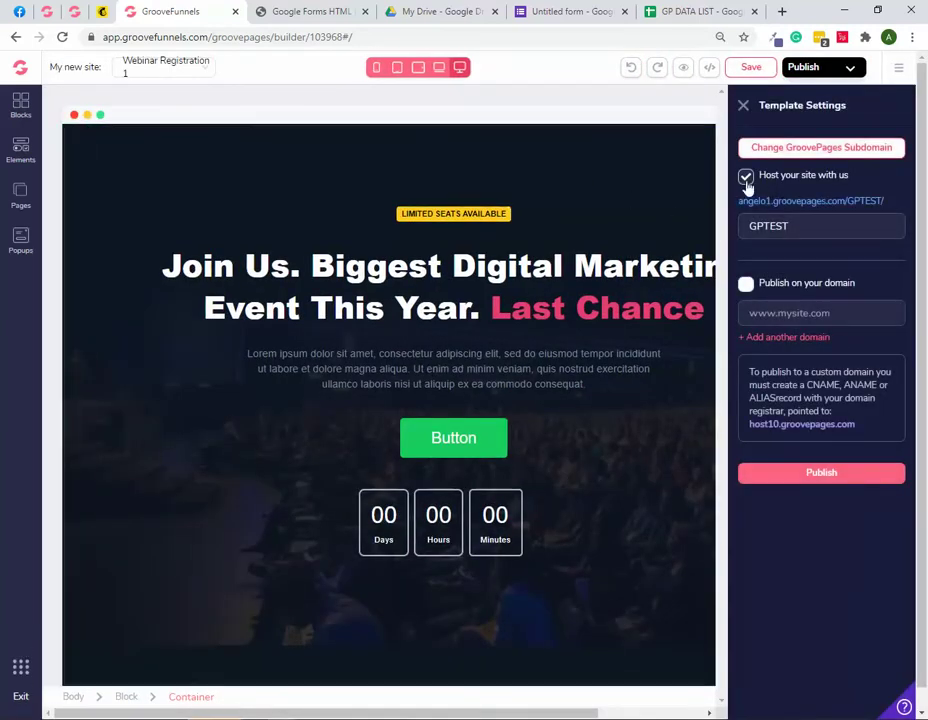
{"action": "left_click", "coordinate": [796, 226]}
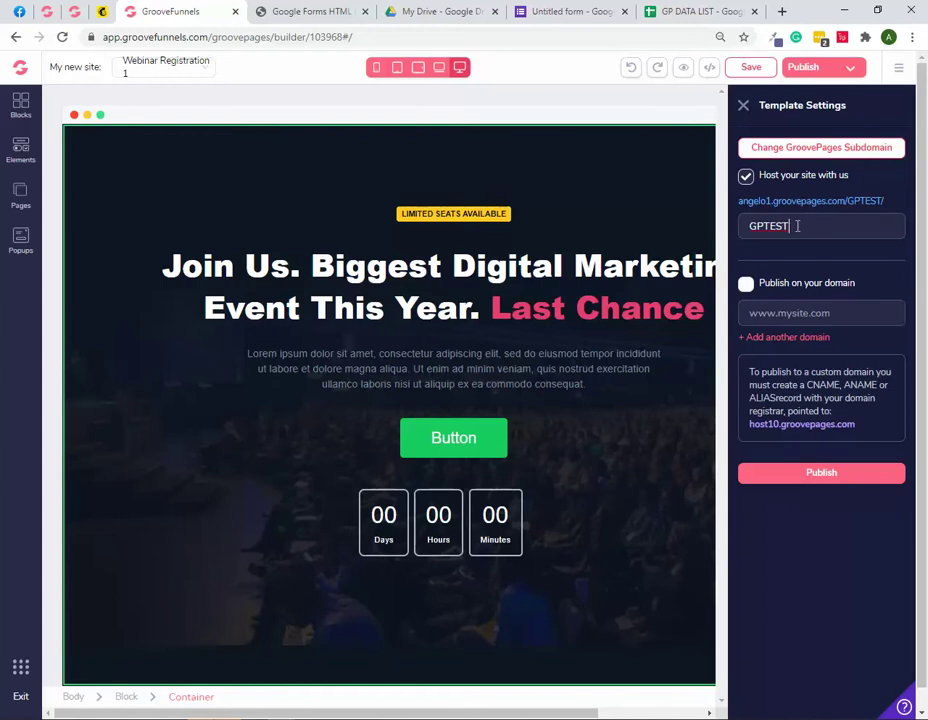
{"action": "left_click", "coordinate": [828, 479]}
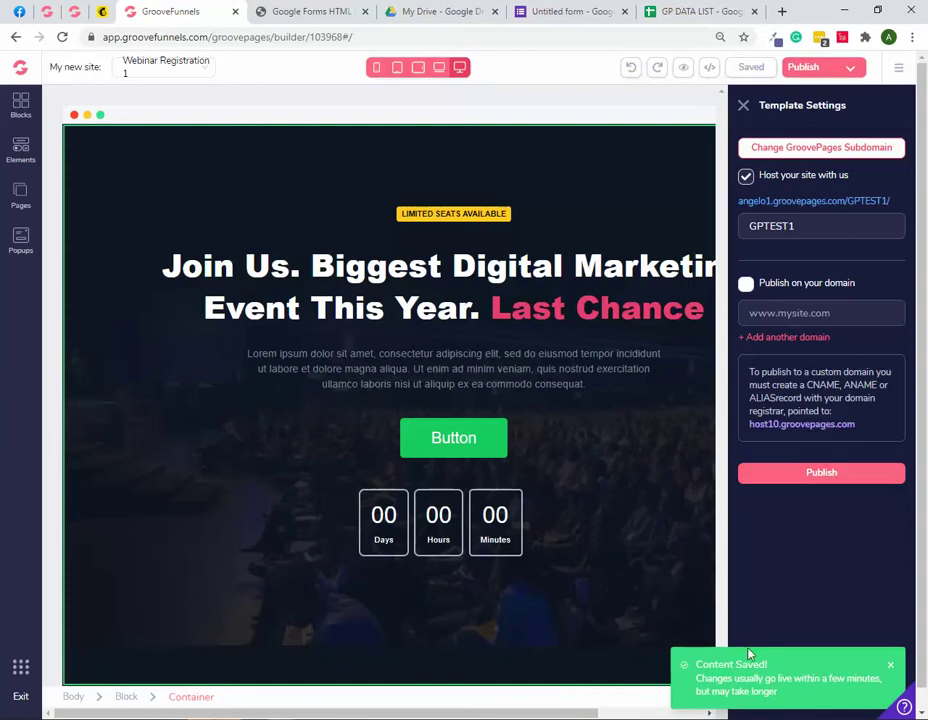
Step: Open the live /gptest1 page's sign-up popup and enter a test first name
{"action": "left_click", "coordinate": [820, 203]}
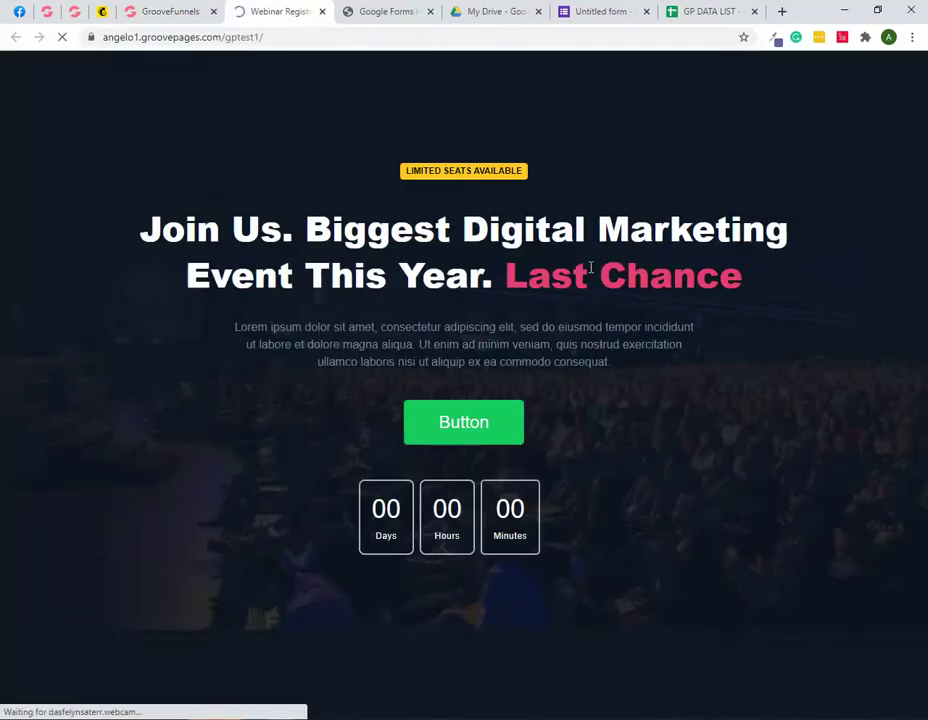
{"action": "left_click", "coordinate": [465, 425]}
{"action": "left_click", "coordinate": [296, 421]}
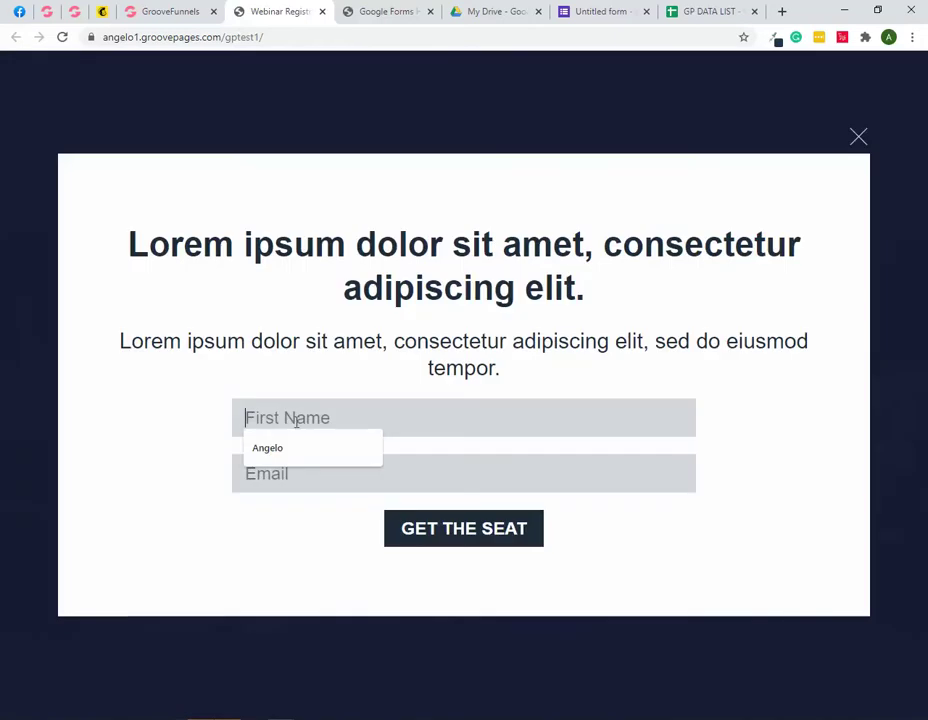
{"action": "type", "text": "Denss"}
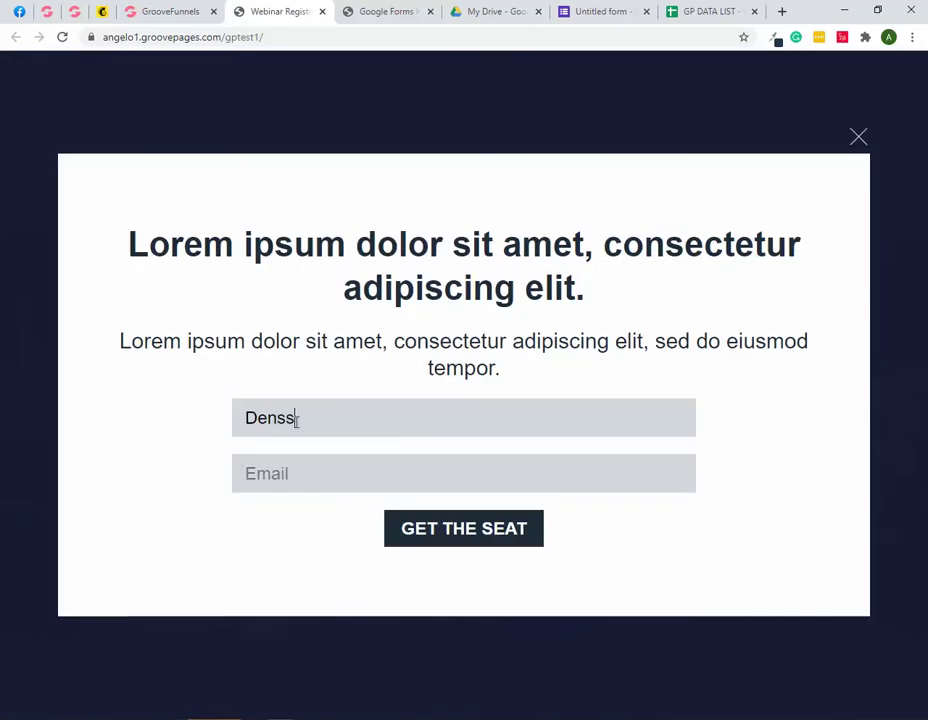
{"action": "key", "text": "Tab"}
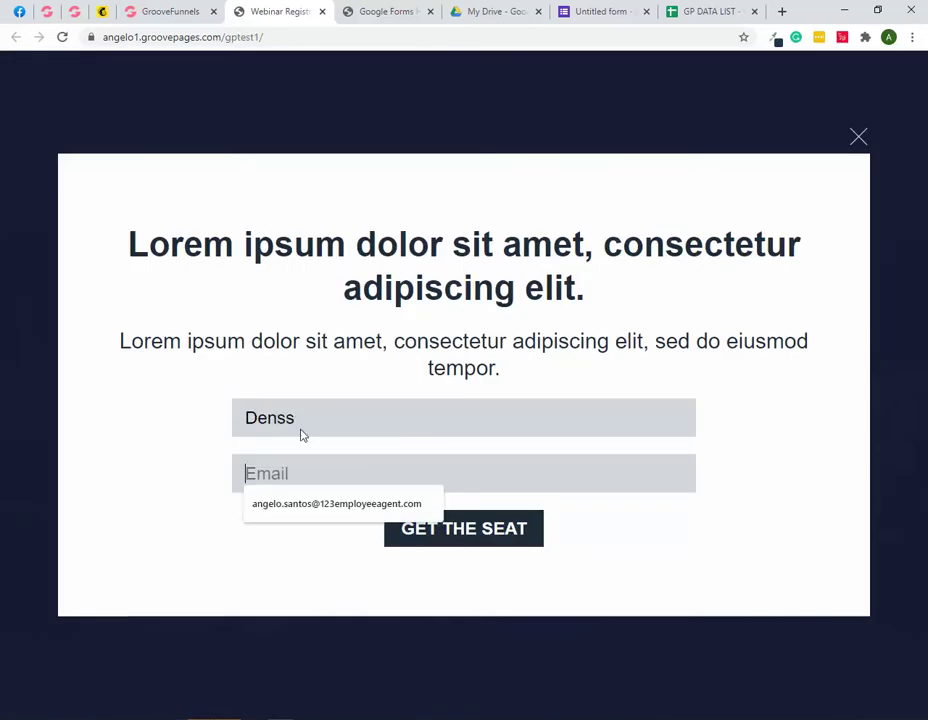
Step: Enter a test e-mail address and submit the form with GET THE SEAT
{"action": "left_click", "coordinate": [315, 503]}
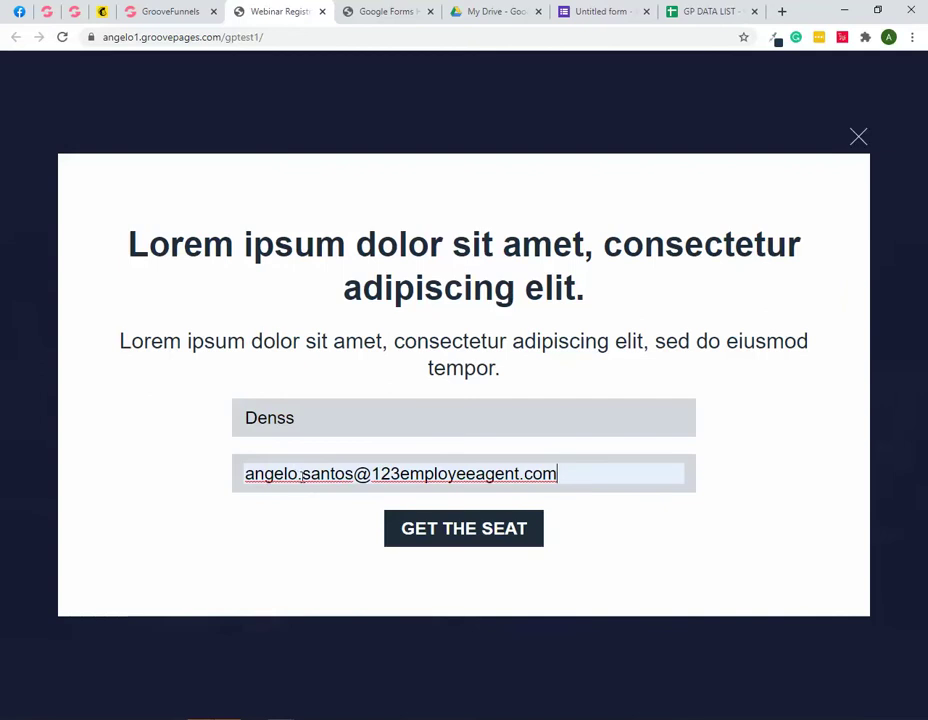
{"action": "left_click_drag", "start_coordinate": [354, 473], "coordinate": [217, 481]}
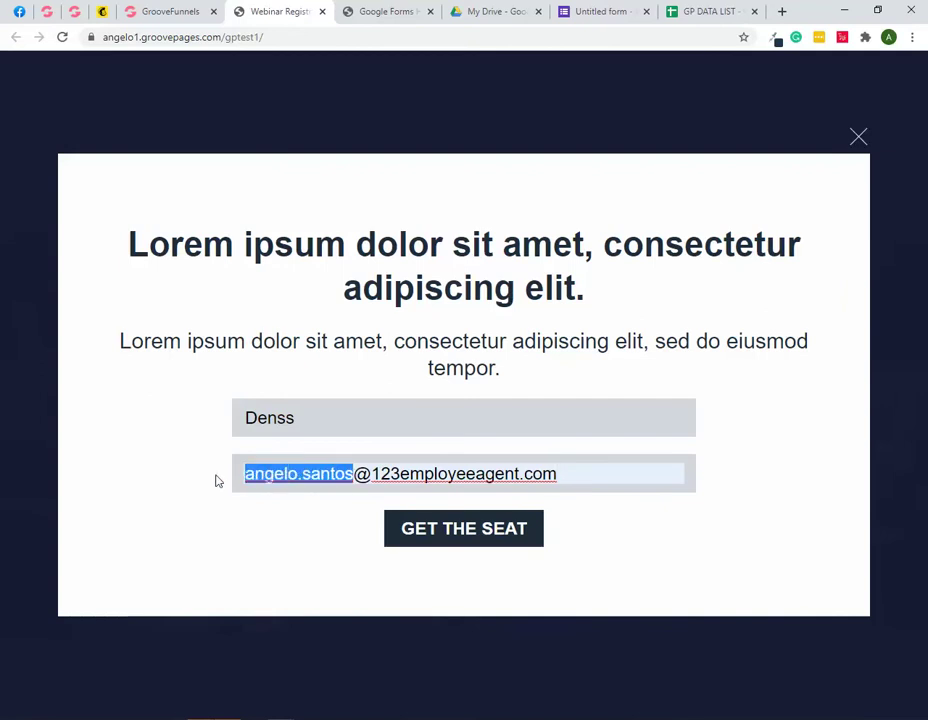
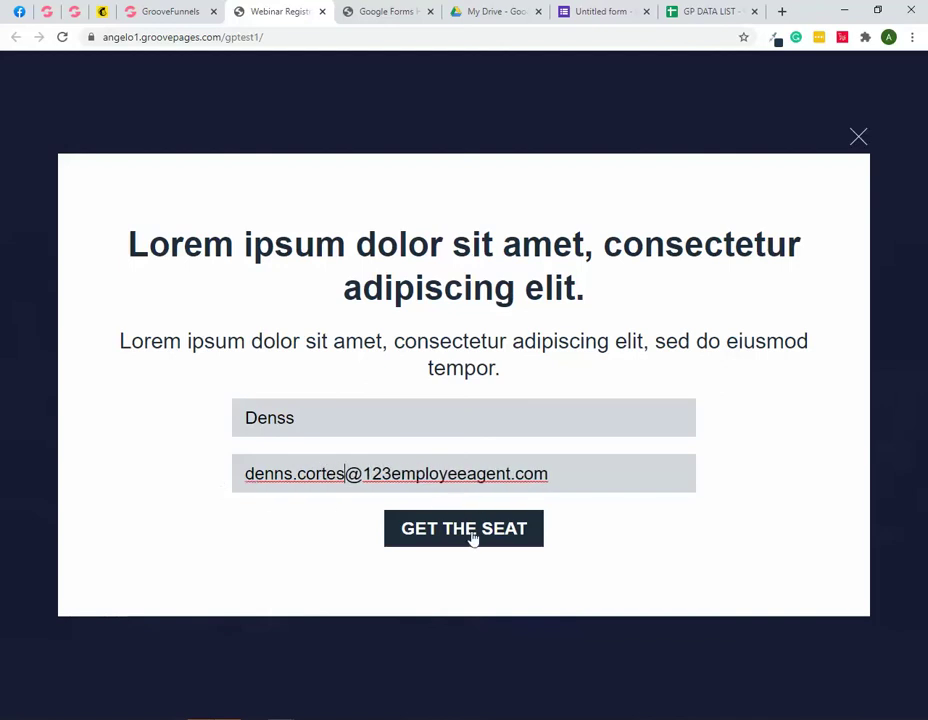
{"action": "left_click", "coordinate": [467, 535]}
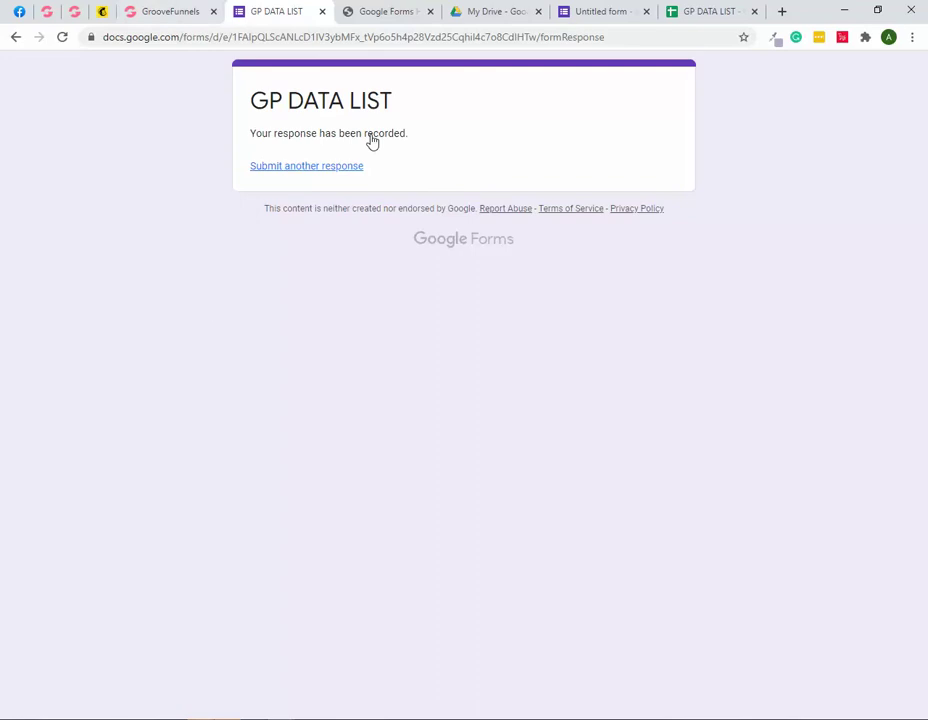
Step: Check cells B3 and C3 of GP DATA LIST for the new first name and e-mail
{"action": "left_click", "coordinate": [696, 18]}
{"action": "left_click", "coordinate": [172, 205]}
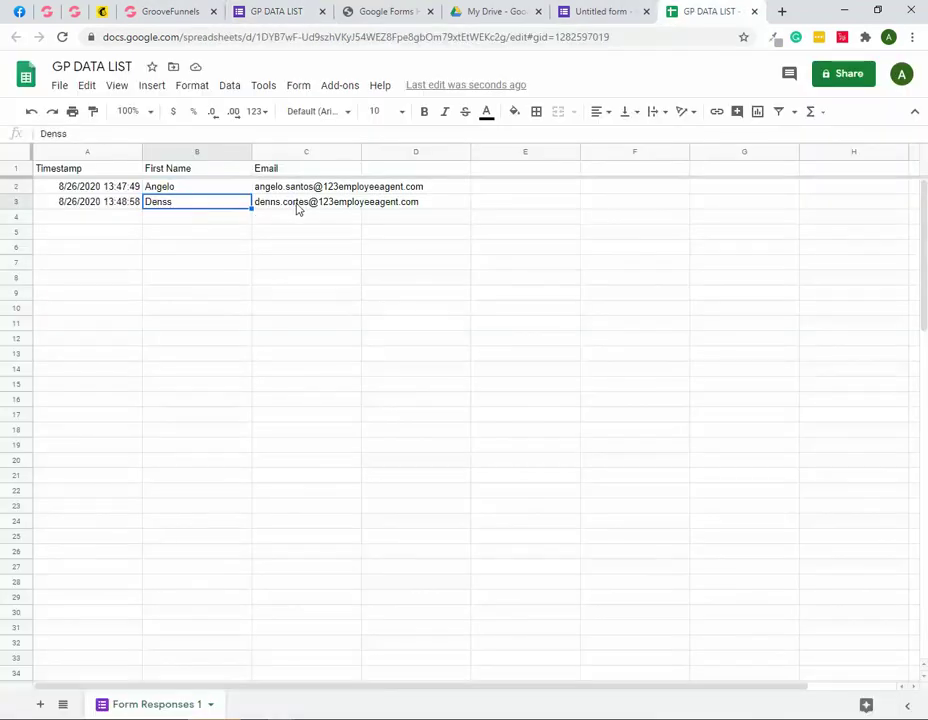
{"action": "left_click", "coordinate": [296, 209]}
{"action": "left_click", "coordinate": [201, 209]}
{"action": "left_click", "coordinate": [284, 209]}
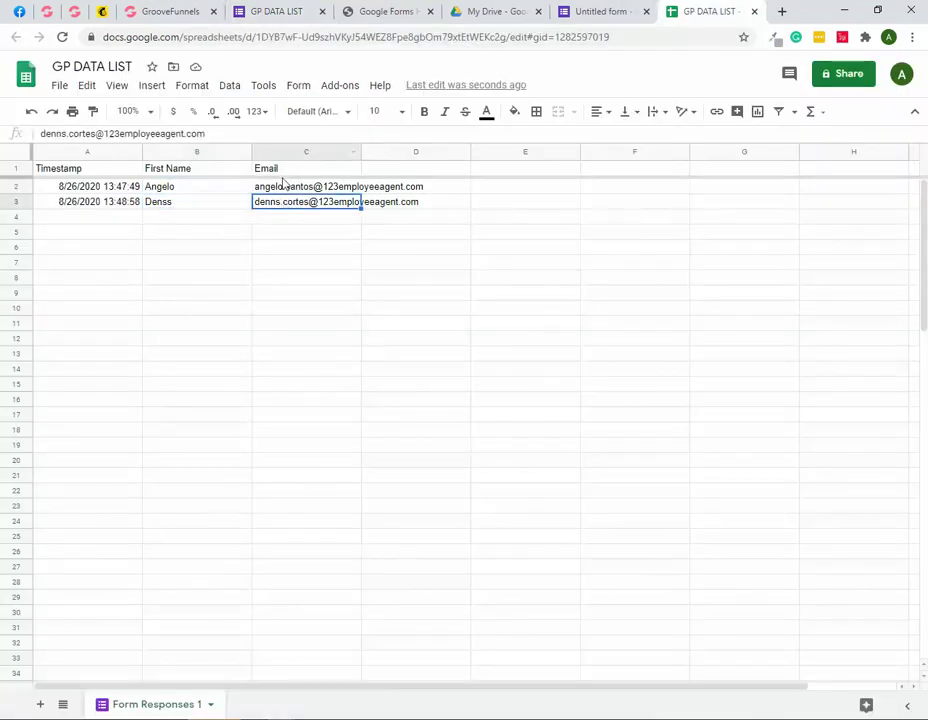
{"action": "left_click", "coordinate": [166, 11]}
{"action": "left_click", "coordinate": [268, 14]}
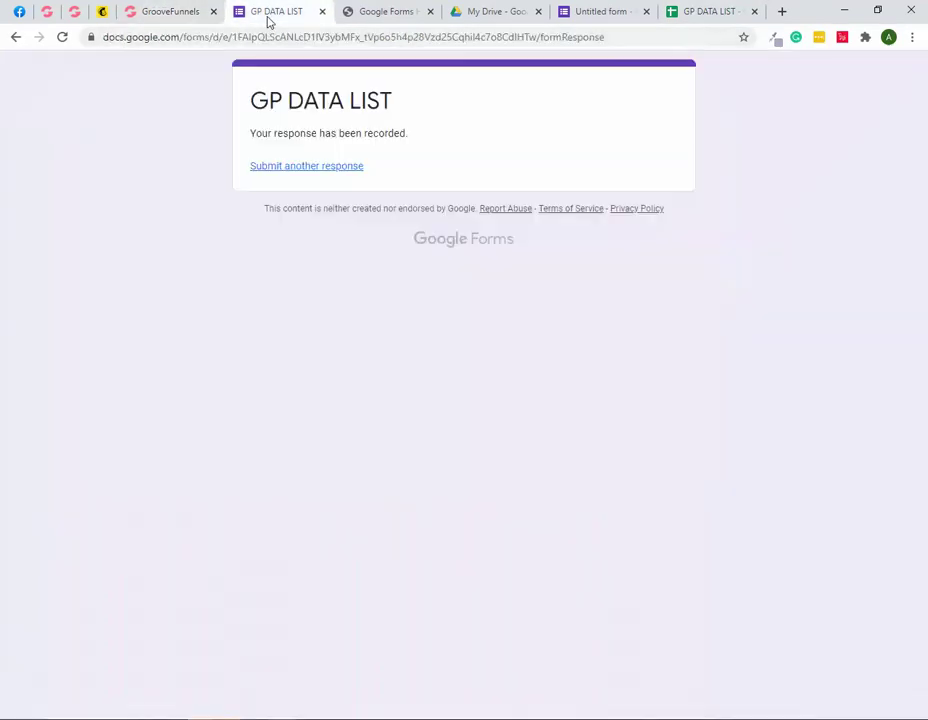
{"action": "left_click", "coordinate": [716, 13]}
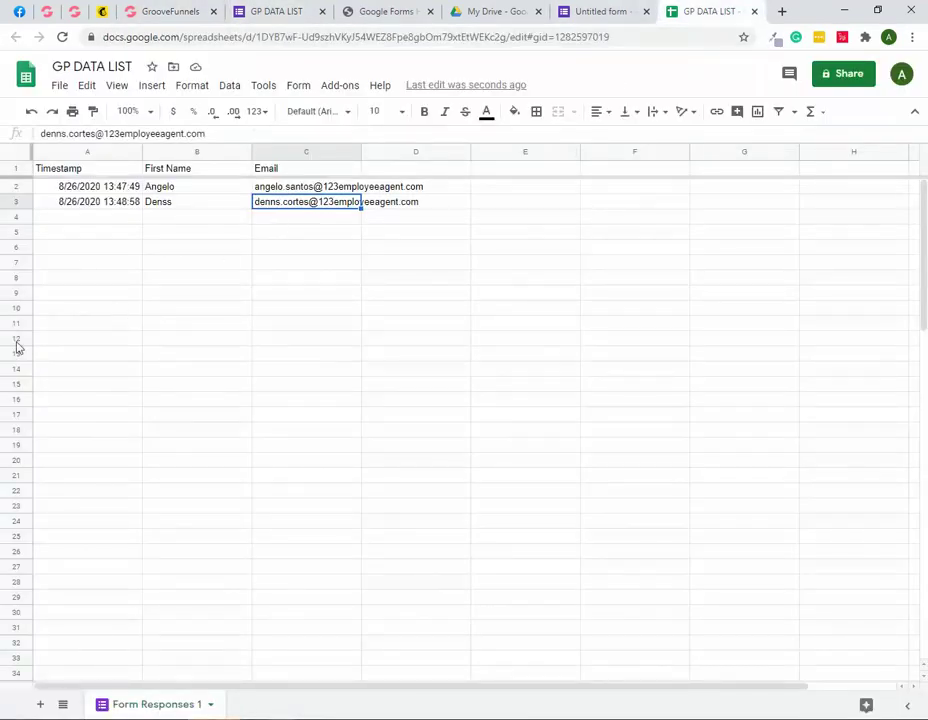